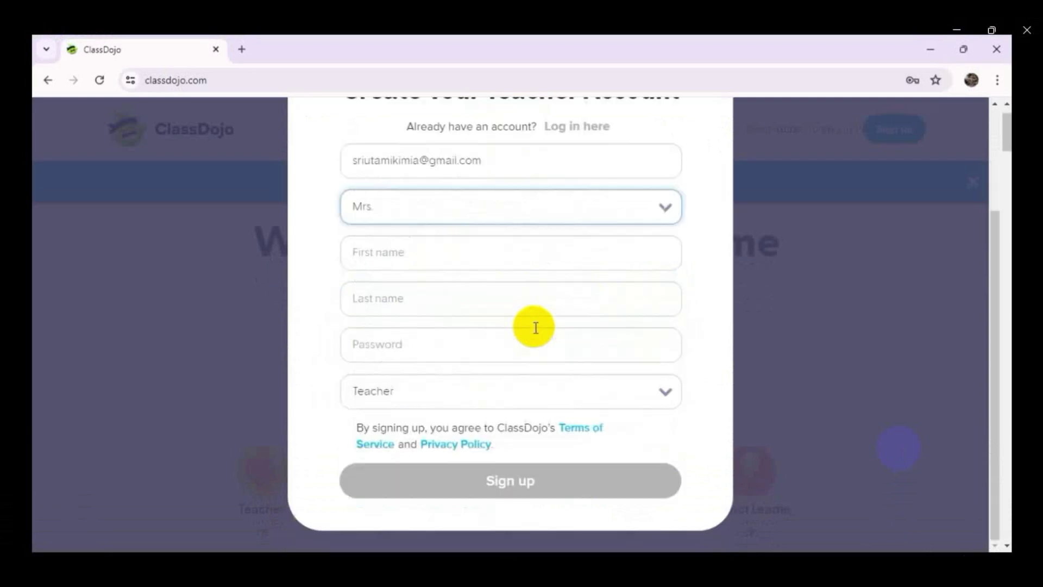
- Sign up for a teacher account with the teacher's first name, suggested last name and saved password
{"action": "left_click", "coordinate": [451, 257]}
{"action": "type", "text": "sri"}
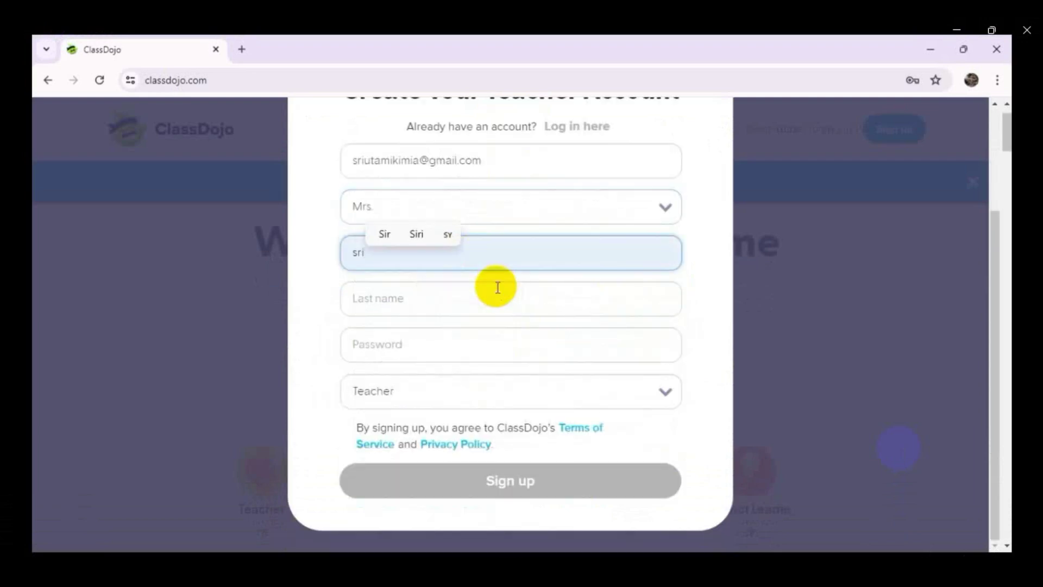
{"action": "left_click", "coordinate": [396, 296]}
{"action": "left_click", "coordinate": [496, 339]}
{"action": "left_click", "coordinate": [435, 343]}
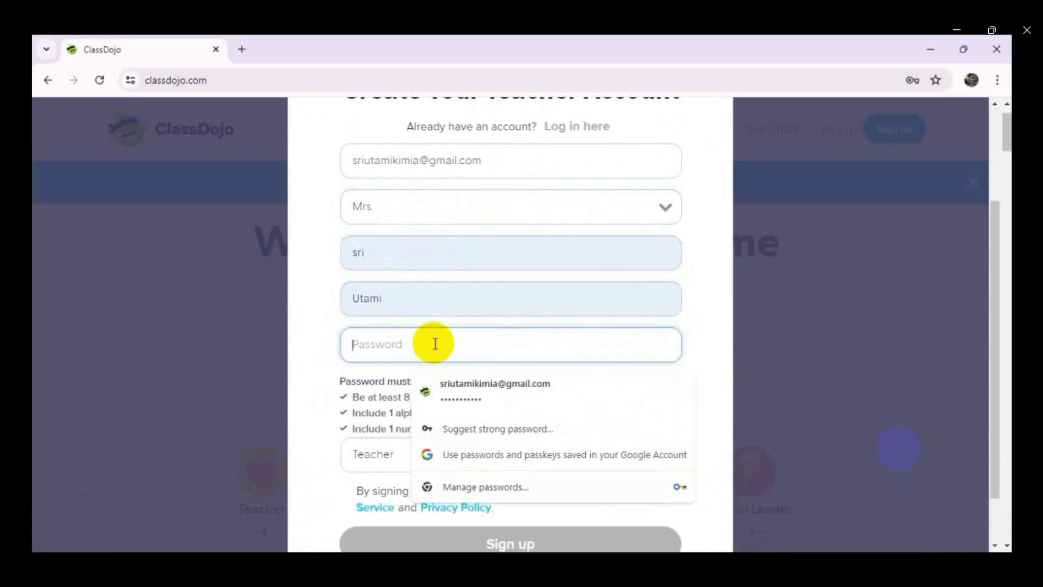
{"action": "left_click", "coordinate": [473, 396]}
{"action": "scroll", "coordinate": [552, 390], "scroll_direction": "down", "scroll_amount": 1}
{"action": "left_click", "coordinate": [510, 481]}
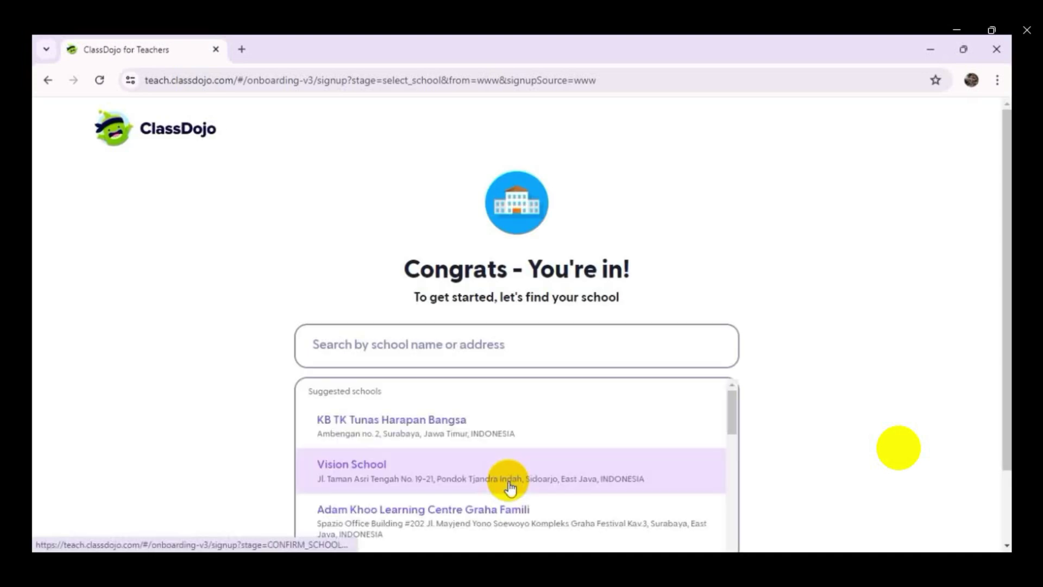
- Search for and join SMA Negeri 1 Tanjunganom as the school
{"action": "scroll", "coordinate": [842, 243], "scroll_direction": "down", "scroll_amount": 2}
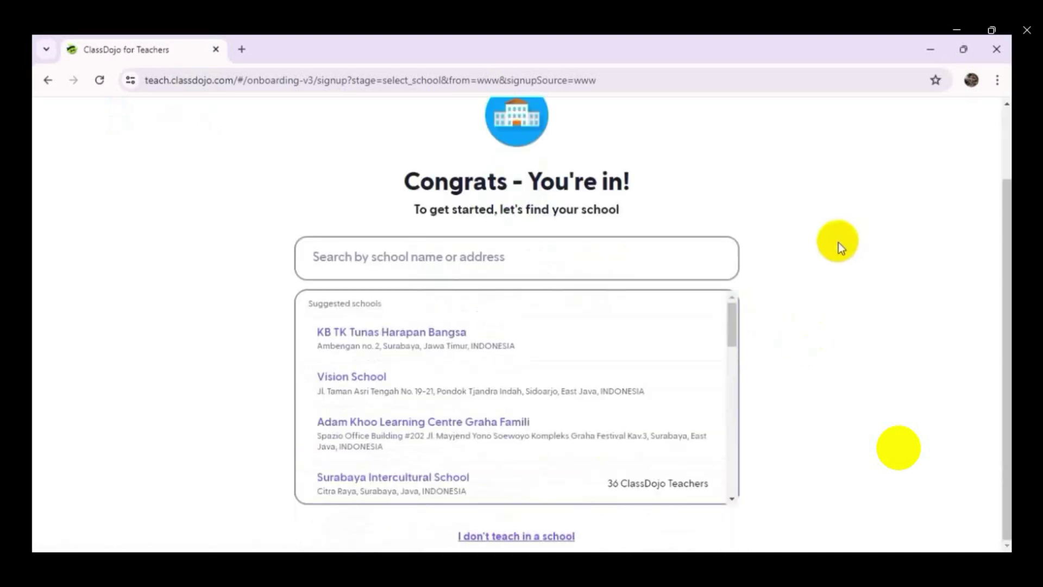
{"action": "left_click", "coordinate": [506, 266]}
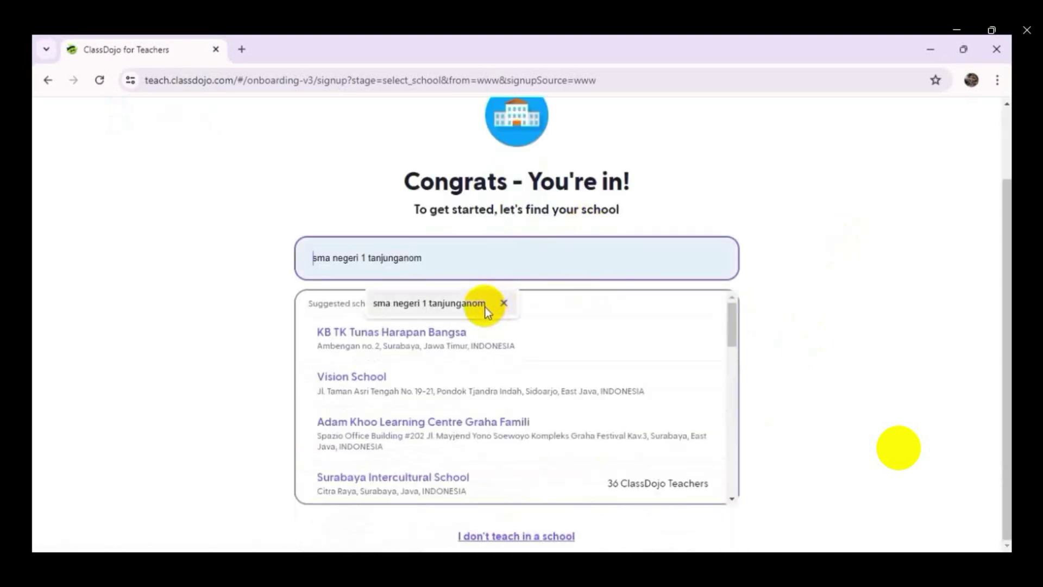
{"action": "left_click", "coordinate": [463, 308]}
{"action": "left_click", "coordinate": [431, 351]}
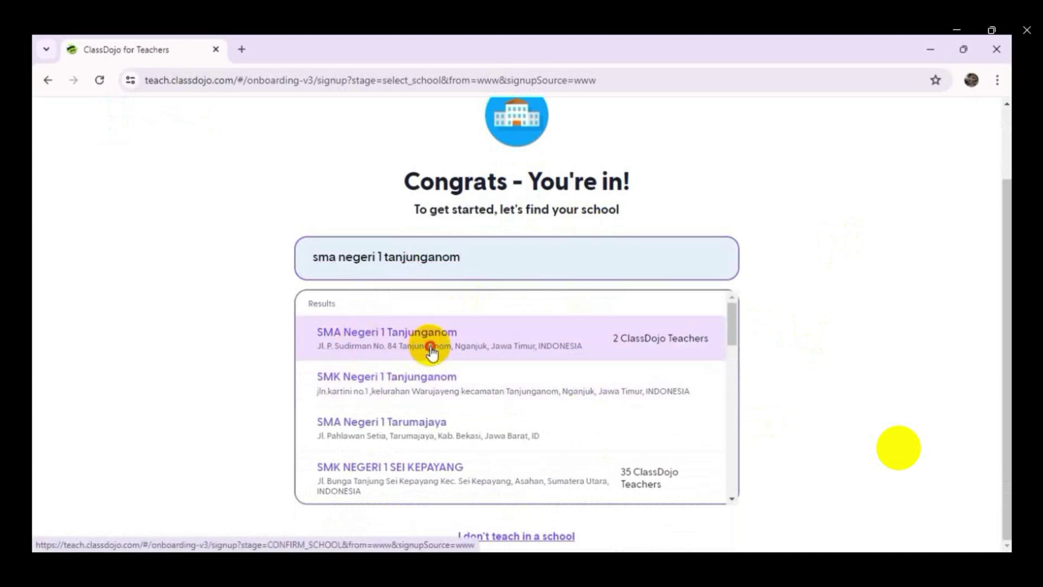
{"action": "scroll", "coordinate": [544, 413], "scroll_direction": "down", "scroll_amount": 1}
{"action": "left_click", "coordinate": [494, 492]}
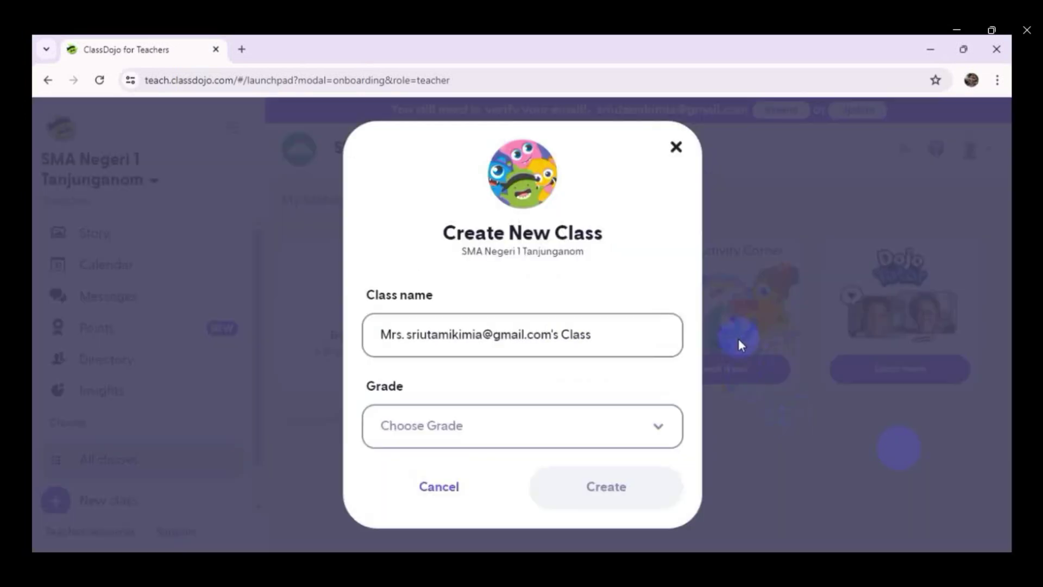
- Create a 12th Grade class named with the teacher's name followed by 'Kimia'
{"action": "left_click", "coordinate": [659, 432]}
{"action": "scroll", "coordinate": [559, 384], "scroll_direction": "down", "scroll_amount": 5}
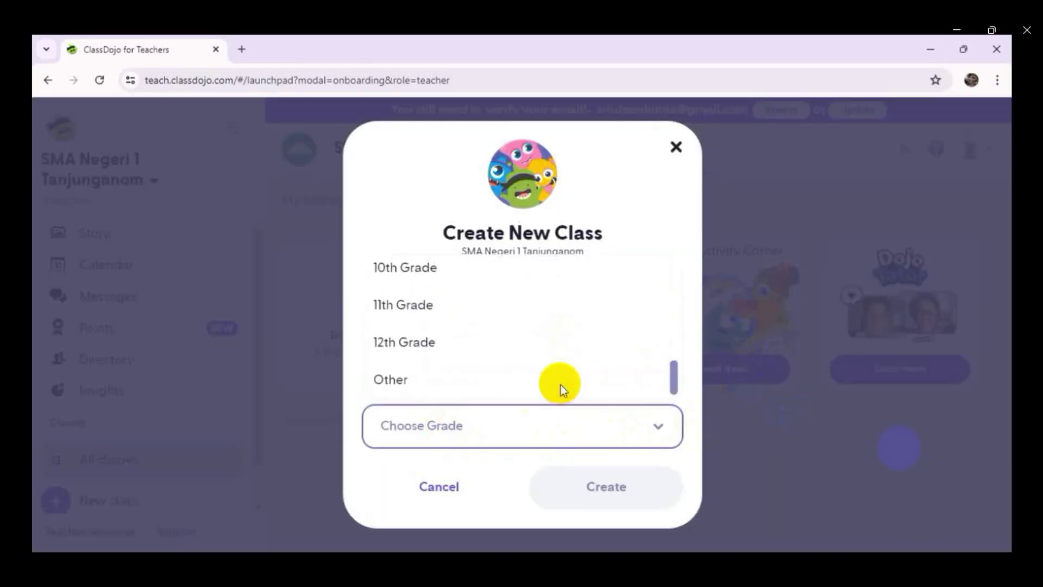
{"action": "left_click", "coordinate": [435, 344]}
{"action": "left_click", "coordinate": [606, 495]}
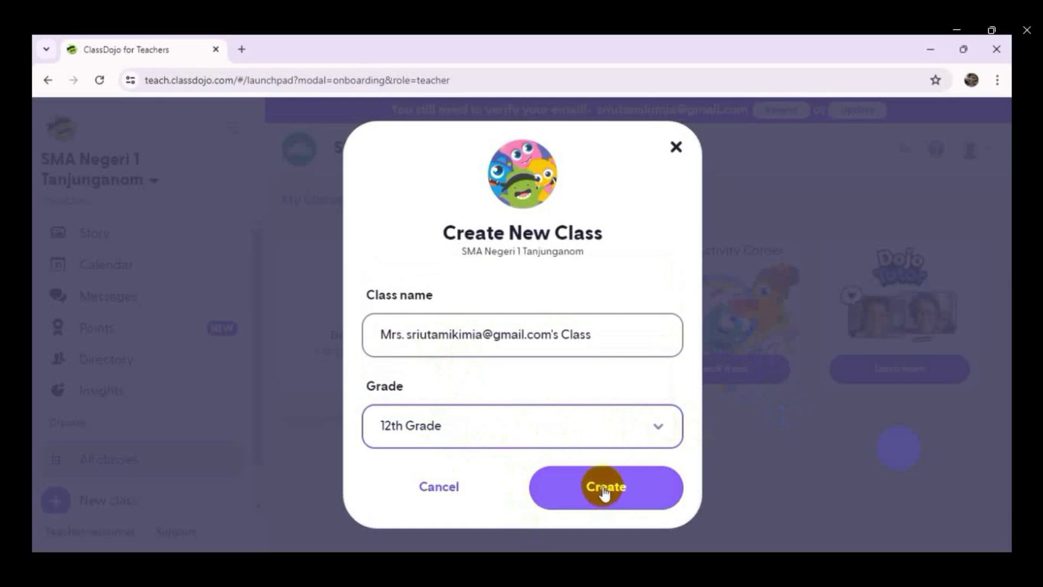
{"action": "left_click", "coordinate": [596, 334]}
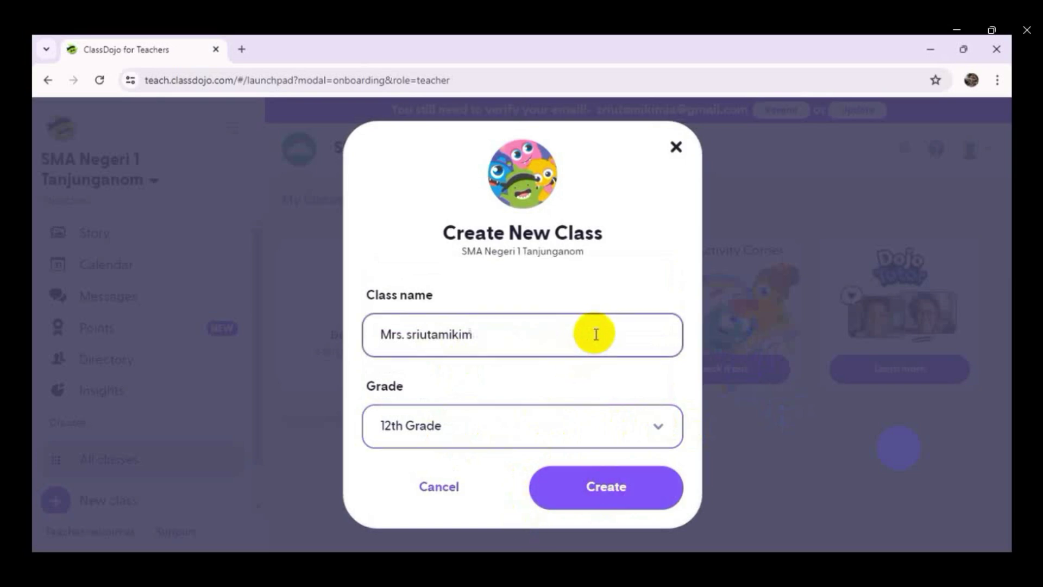
{"action": "key", "text": "BackSpace"}
{"action": "key", "text": "BackSpace"}
{"action": "key", "text": "BackSpace"}
{"action": "key", "text": "BackSpace"}
{"action": "key", "text": "BackSpace"}
{"action": "key", "text": "BackSpace"}
{"action": "key", "text": "BackSpace"}
{"action": "key", "text": "BackSpace"}
{"action": "key", "text": "BackSpace"}
{"action": "key", "text": "BackSpace"}
{"action": "key", "text": "BackSpace"}
{"action": "key", "text": "BackSpace"}
{"action": "key", "text": "BackSpace"}
{"action": "key", "text": "BackSpace"}
{"action": "key", "text": "BackSpace"}
{"action": "key", "text": "BackSpace"}
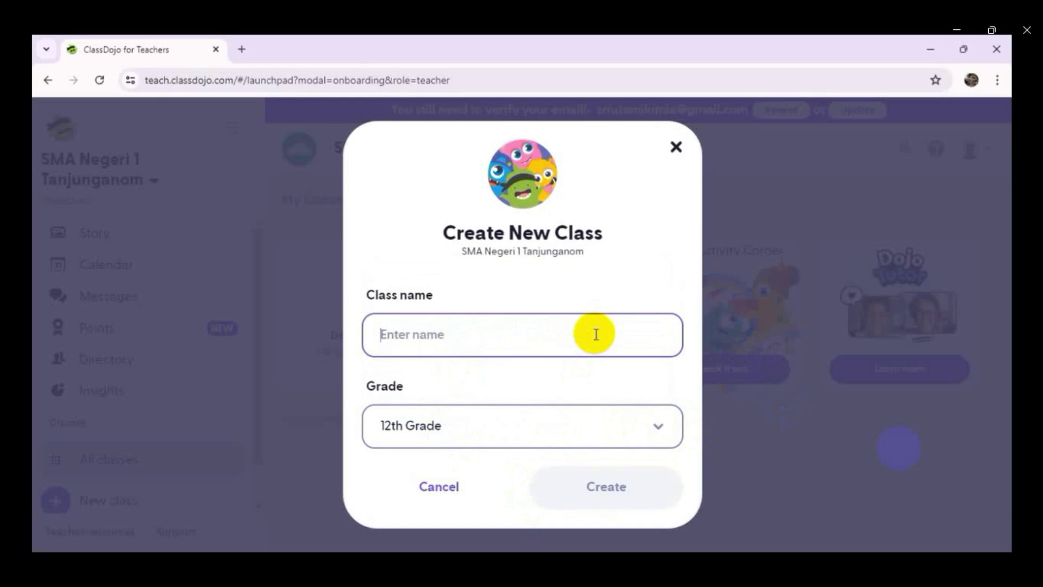
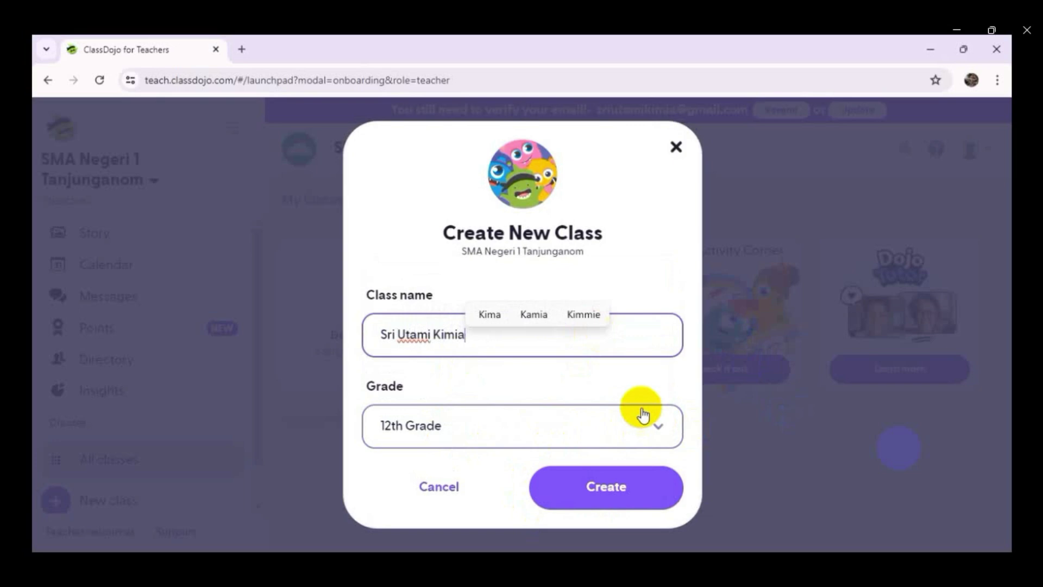
{"action": "left_click", "coordinate": [603, 489]}
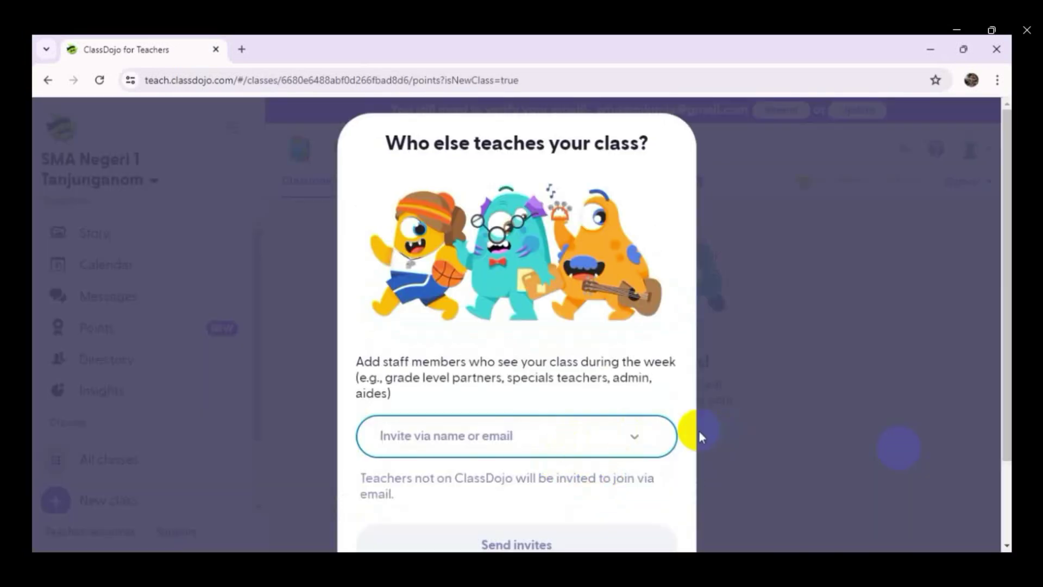
- Skip adding co-teachers to the new class
{"action": "scroll", "coordinate": [699, 432], "scroll_direction": "down", "scroll_amount": 2}
{"action": "scroll", "coordinate": [495, 522], "scroll_direction": "down", "scroll_amount": 1}
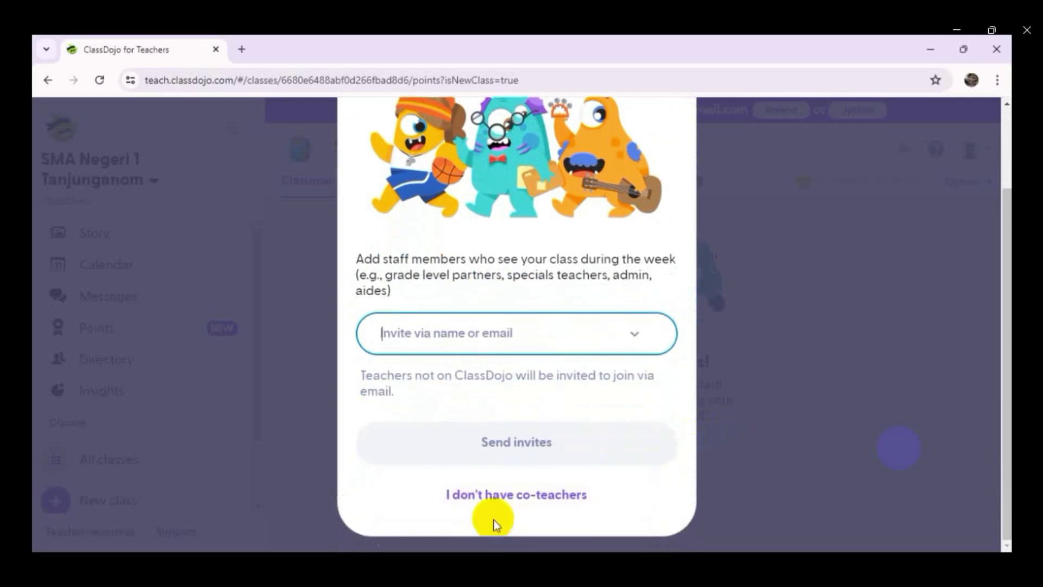
{"action": "left_click", "coordinate": [485, 499]}
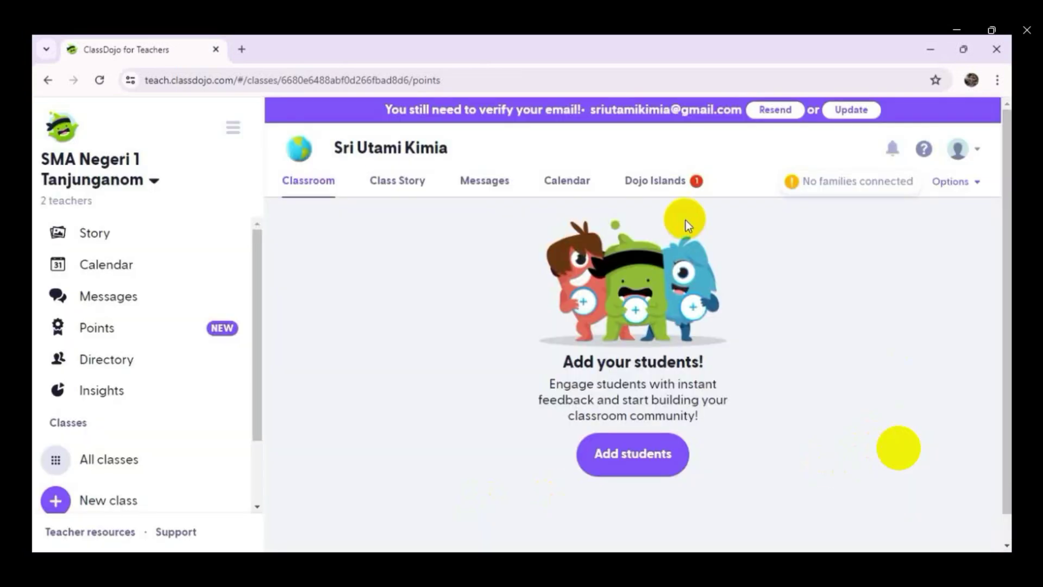
- Switch the account language to Bahasa Indonesia in Language and region settings
{"action": "left_click", "coordinate": [976, 150]}
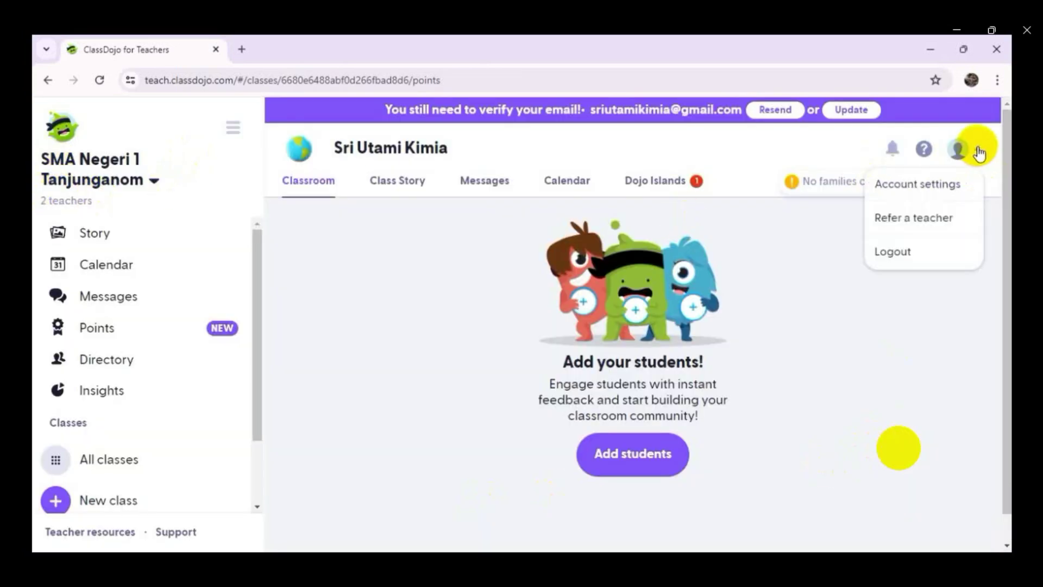
{"action": "left_click", "coordinate": [896, 188]}
{"action": "left_click", "coordinate": [289, 208]}
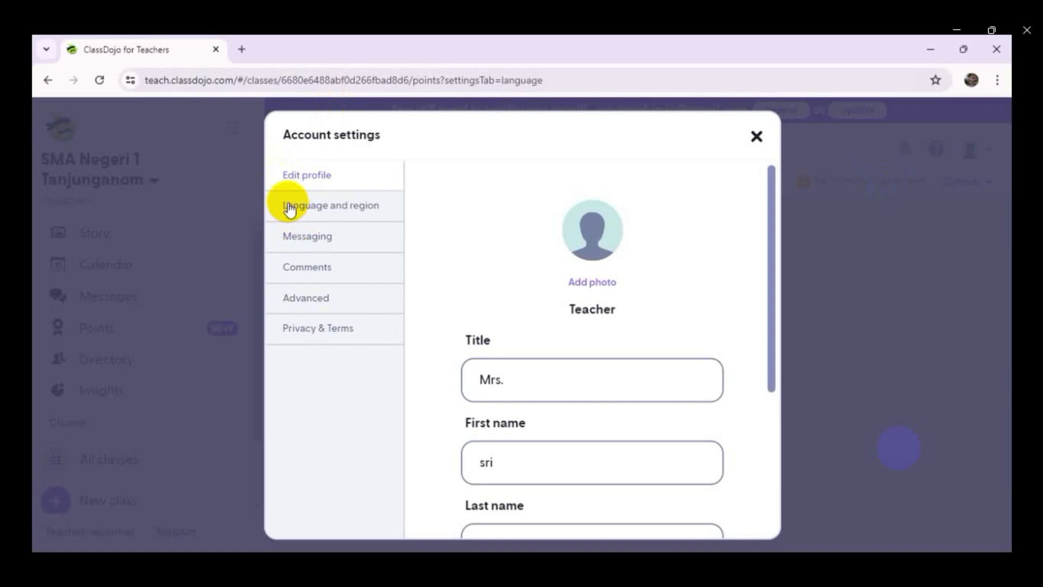
{"action": "left_click", "coordinate": [699, 228]}
{"action": "left_click", "coordinate": [552, 352]}
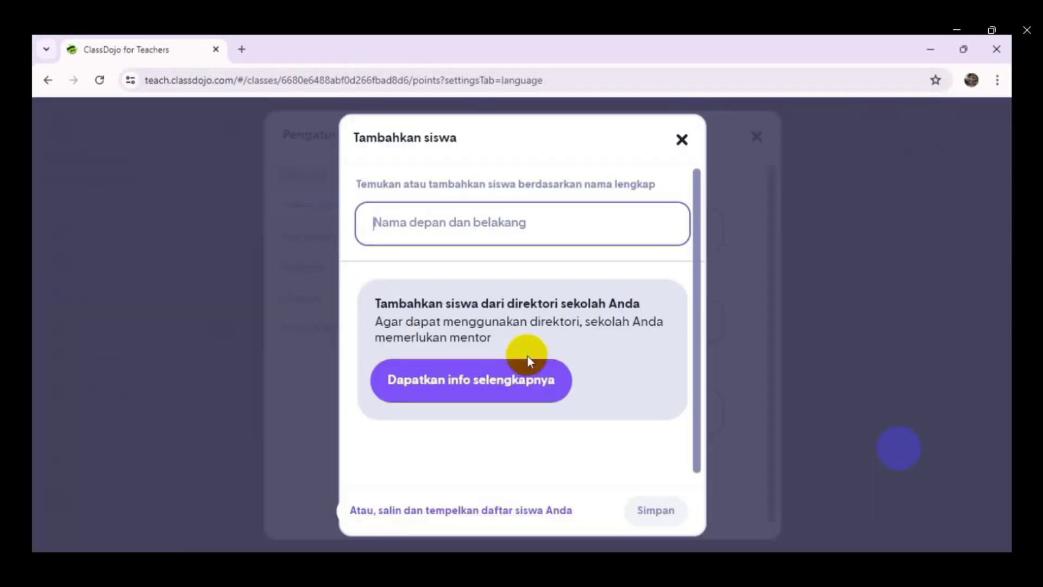
- Close the add-students dialog and the account settings
{"action": "left_click", "coordinate": [683, 141]}
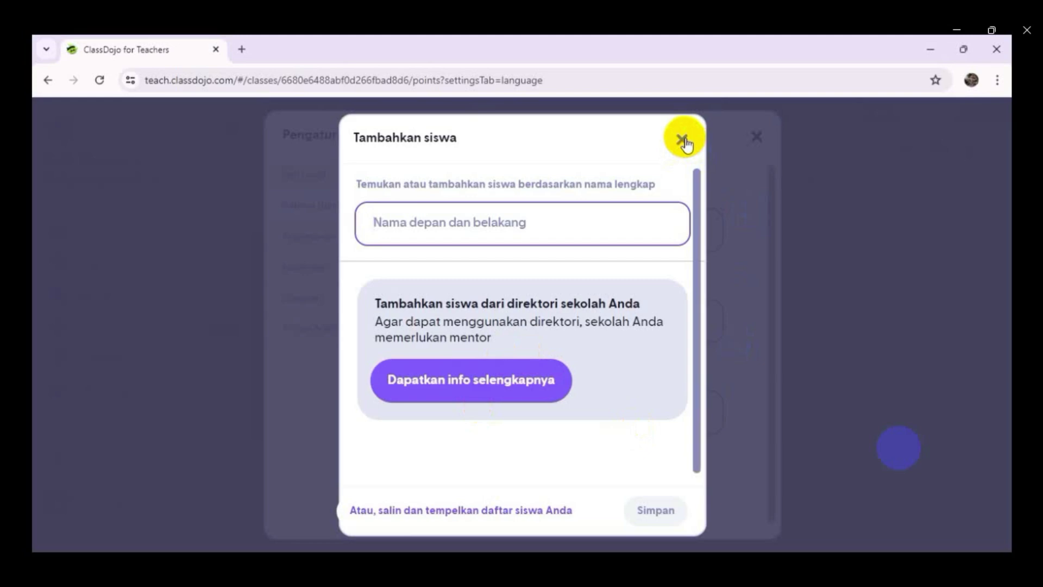
{"action": "left_click", "coordinate": [684, 140]}
{"action": "scroll", "coordinate": [766, 417], "scroll_direction": "down", "scroll_amount": 1}
{"action": "left_click", "coordinate": [752, 136]}
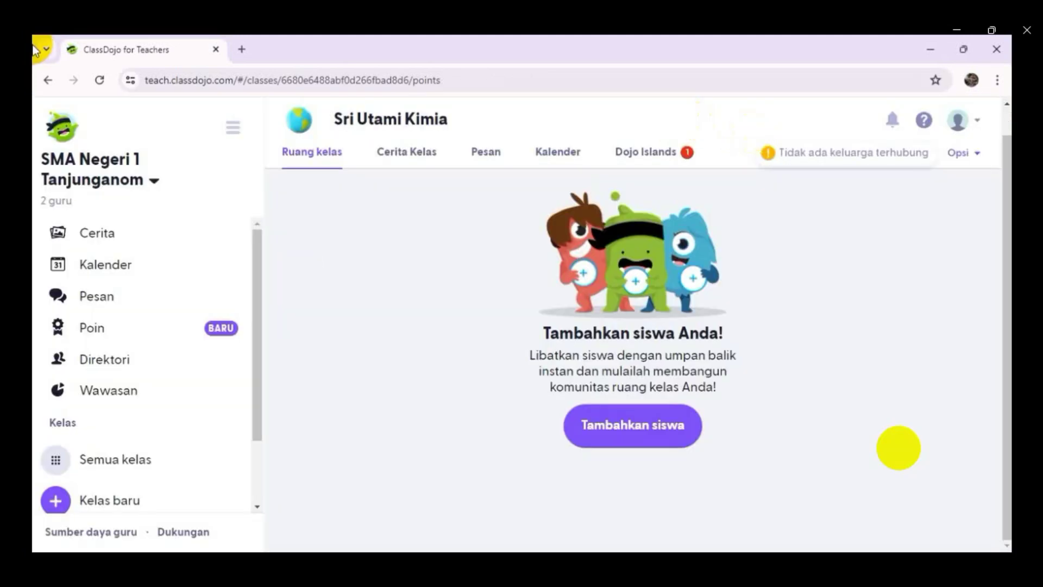
{"action": "scroll", "coordinate": [236, 425], "scroll_direction": "down", "scroll_amount": 2}
- Create class 'XII 6' at grade Kelas 12 without any co-teachers
{"action": "left_click", "coordinate": [54, 417]}
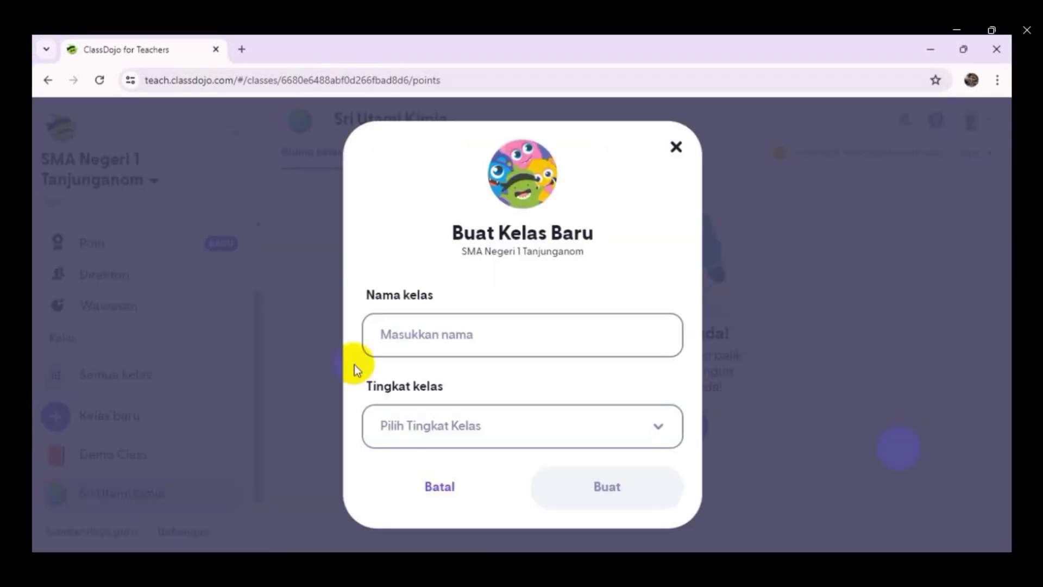
{"action": "left_click", "coordinate": [499, 329]}
{"action": "type", "text": "XI"}
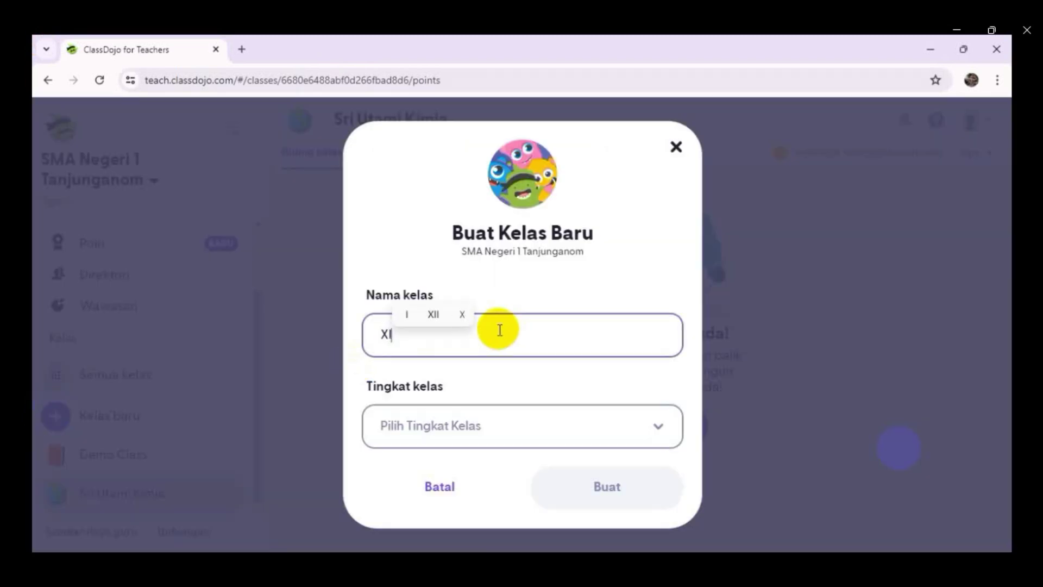
{"action": "type", "text": "I 6"}
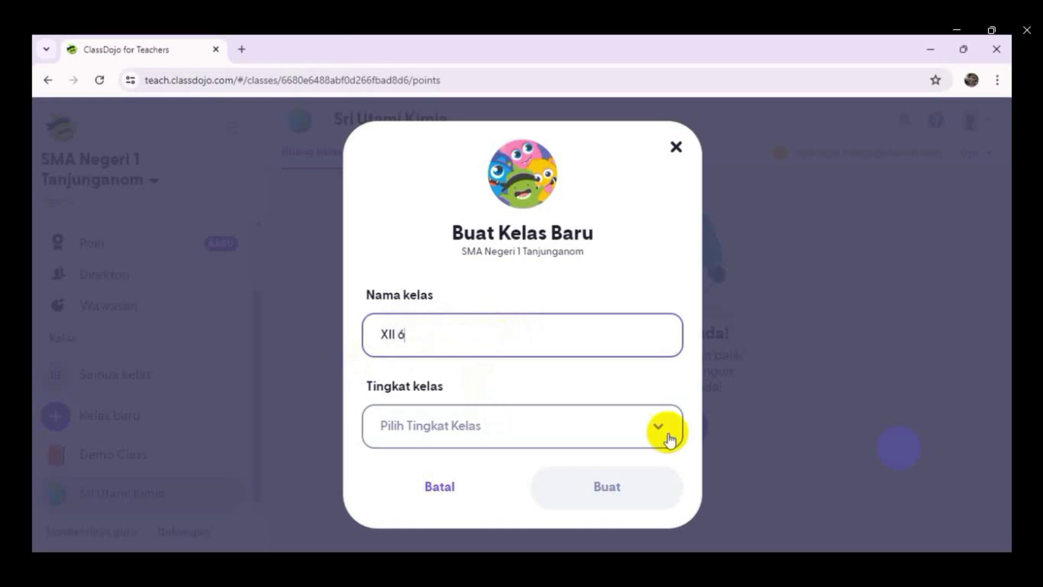
{"action": "left_click", "coordinate": [658, 426]}
{"action": "scroll", "coordinate": [609, 389], "scroll_direction": "down", "scroll_amount": 4}
{"action": "scroll", "coordinate": [608, 389], "scroll_direction": "down", "scroll_amount": 3}
{"action": "left_click", "coordinate": [438, 341]}
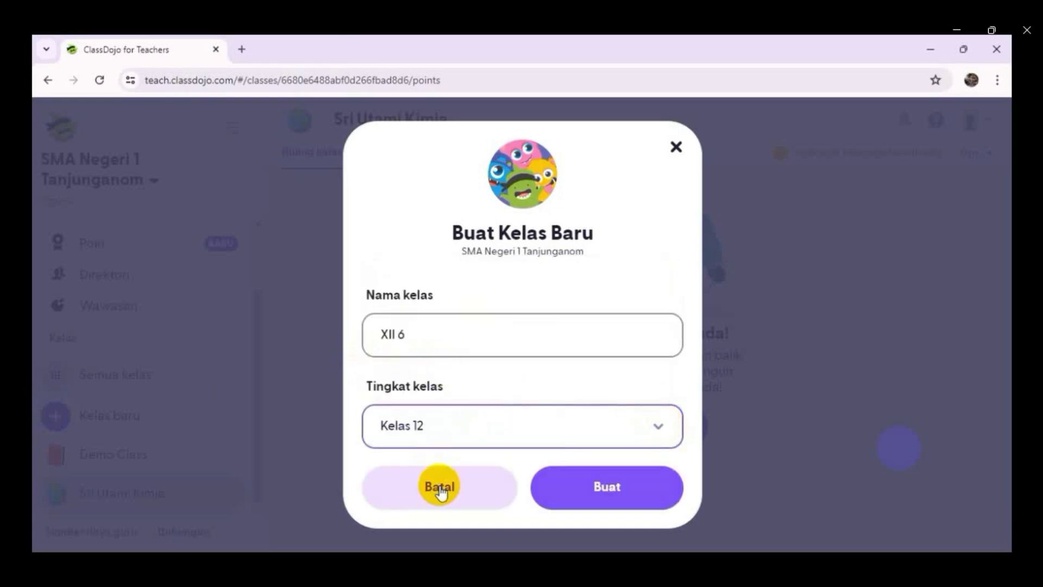
{"action": "left_click", "coordinate": [603, 486]}
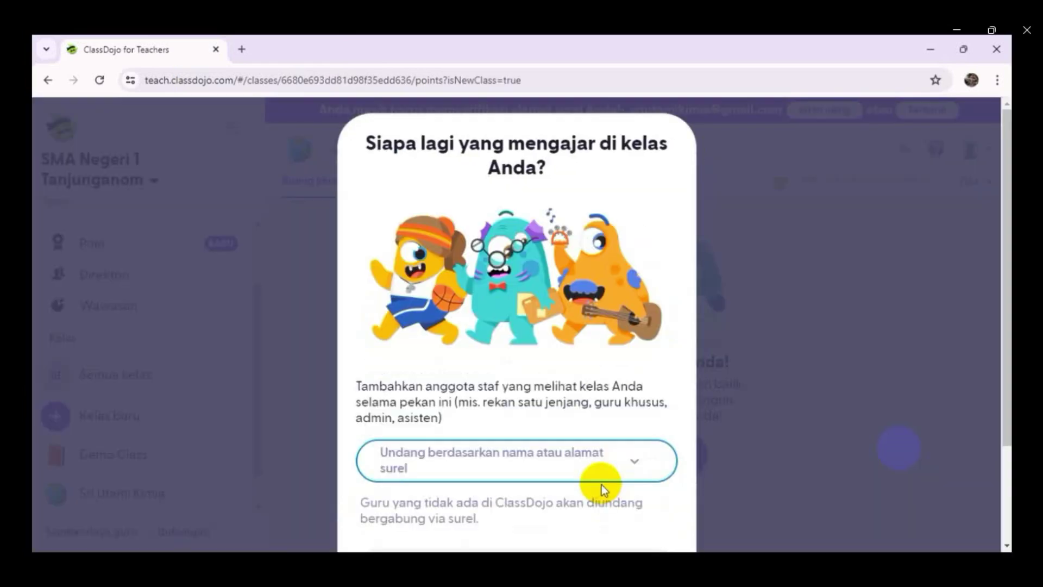
{"action": "scroll", "coordinate": [581, 341], "scroll_direction": "down", "scroll_amount": 2}
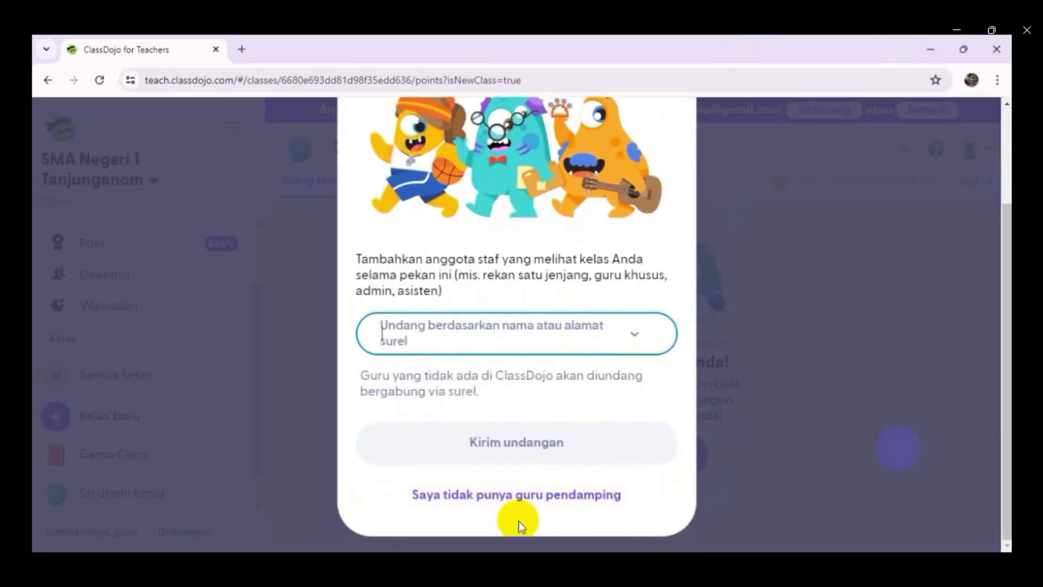
{"action": "left_click", "coordinate": [498, 497]}
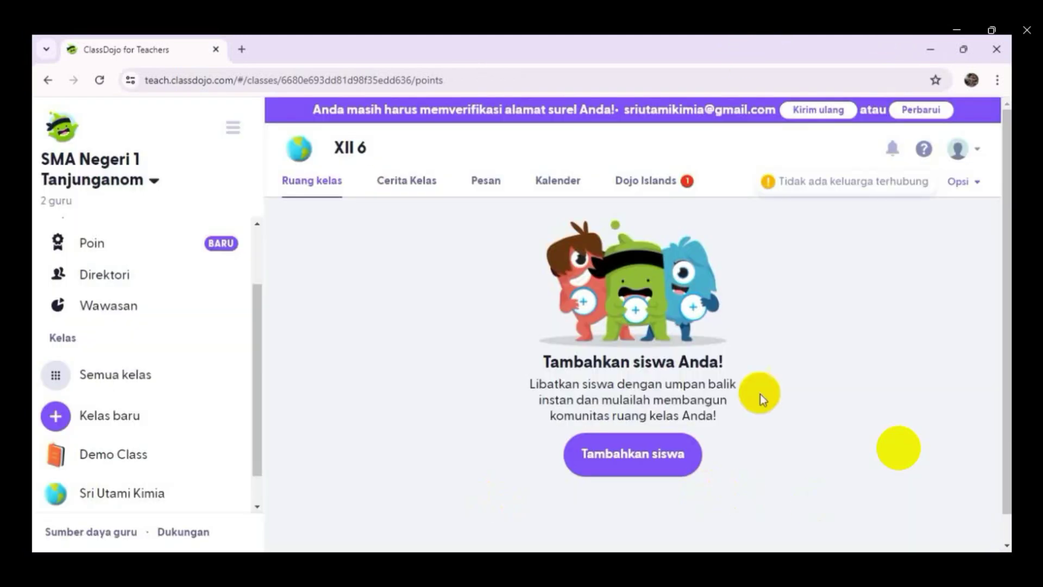
- Open the copy-and-paste student list option under Tambahkan siswa for XII 6
{"action": "scroll", "coordinate": [424, 375], "scroll_direction": "down", "scroll_amount": 1}
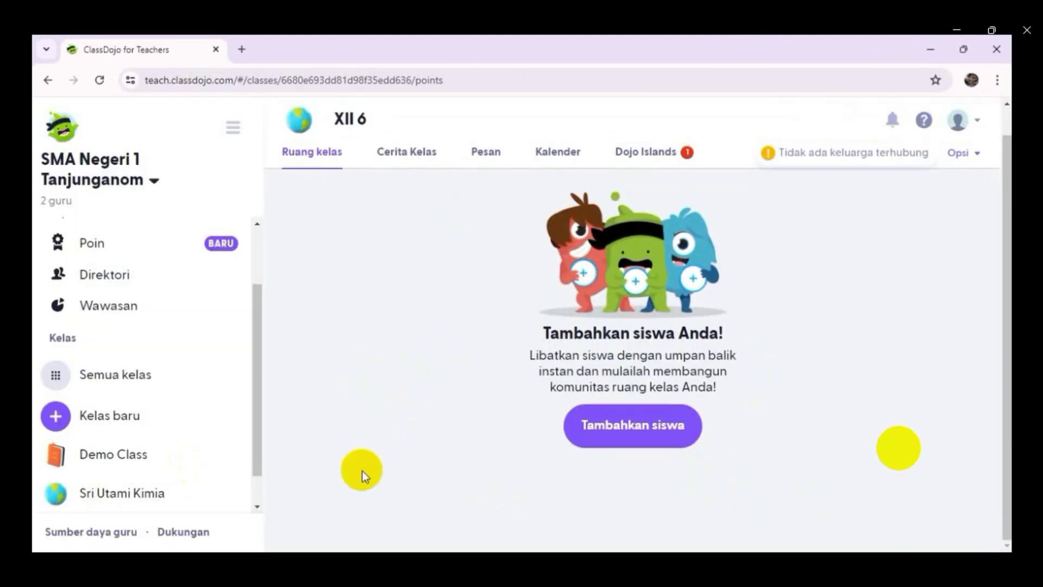
{"action": "scroll", "coordinate": [362, 471], "scroll_direction": "up", "scroll_amount": 1}
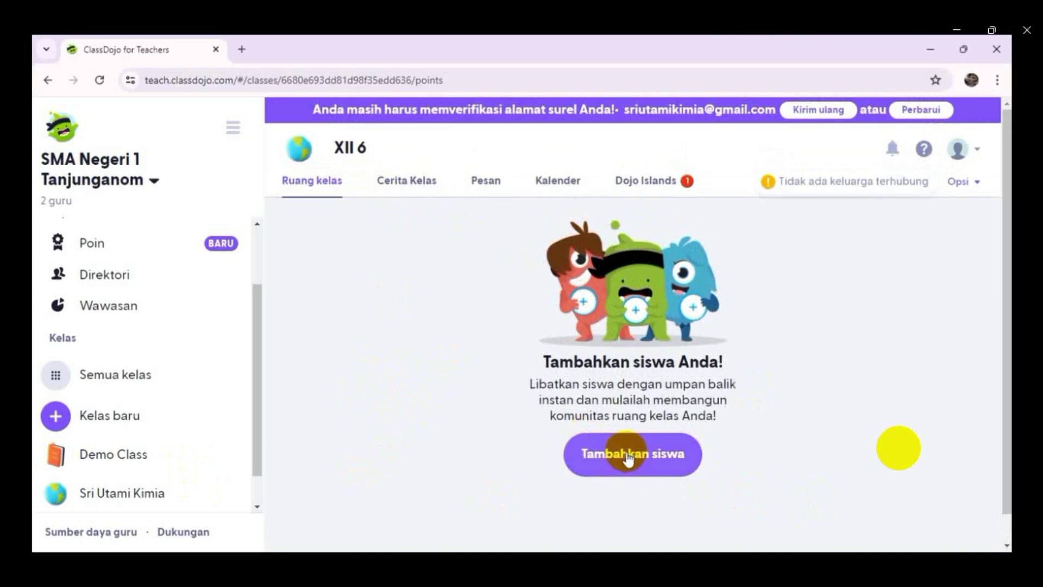
{"action": "left_click", "coordinate": [629, 456]}
{"action": "scroll", "coordinate": [691, 296], "scroll_direction": "down", "scroll_amount": 1}
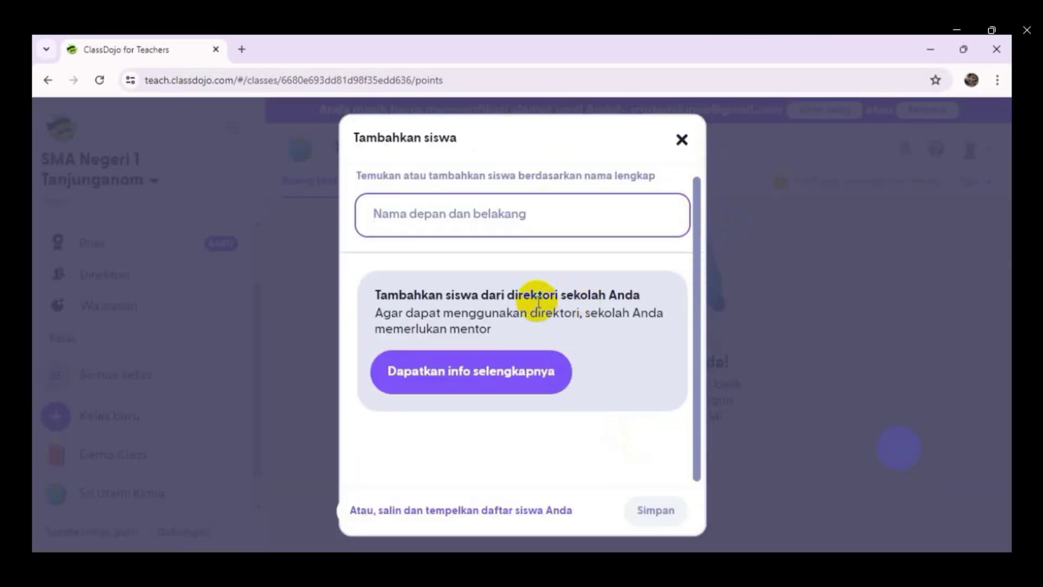
{"action": "left_click", "coordinate": [408, 509]}
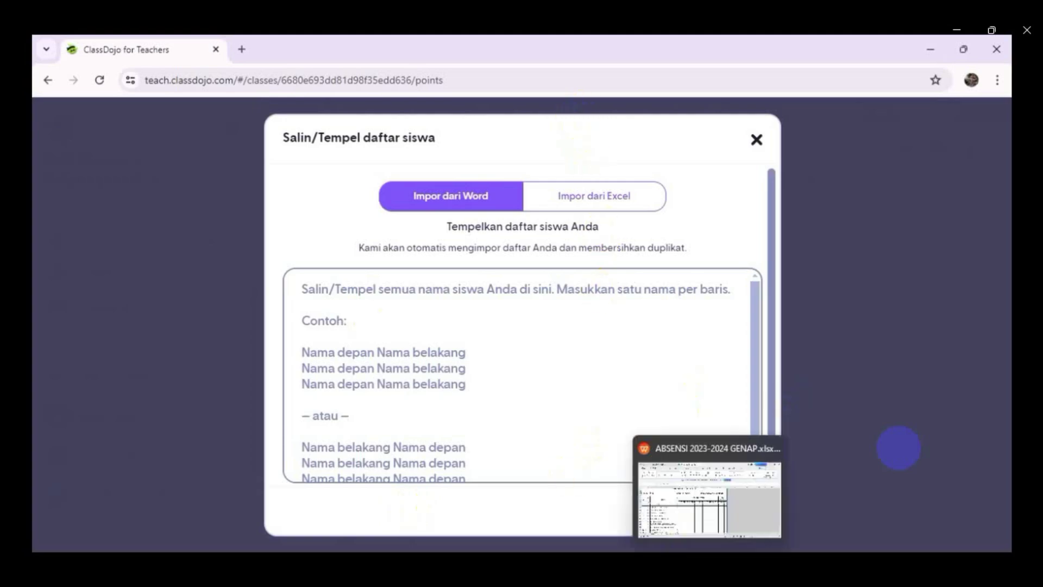
{"action": "left_click", "coordinate": [710, 483]}
- Copy the 36 XII 6 student names in C283:C318 of the ABSEN XII sheet
{"action": "scroll", "coordinate": [162, 324], "scroll_direction": "up", "scroll_amount": 20}
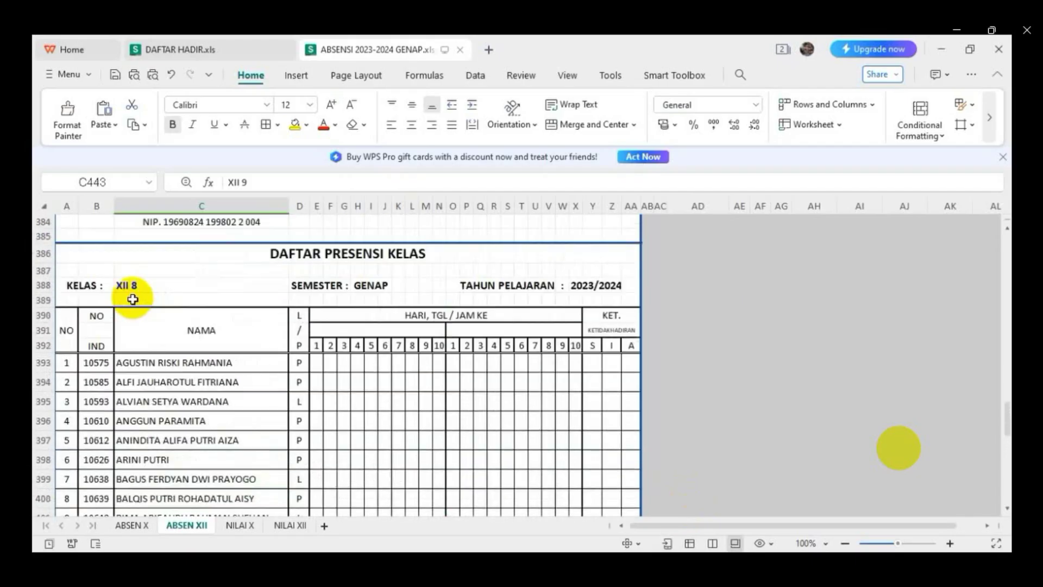
{"action": "scroll", "coordinate": [126, 307], "scroll_direction": "up", "scroll_amount": 11}
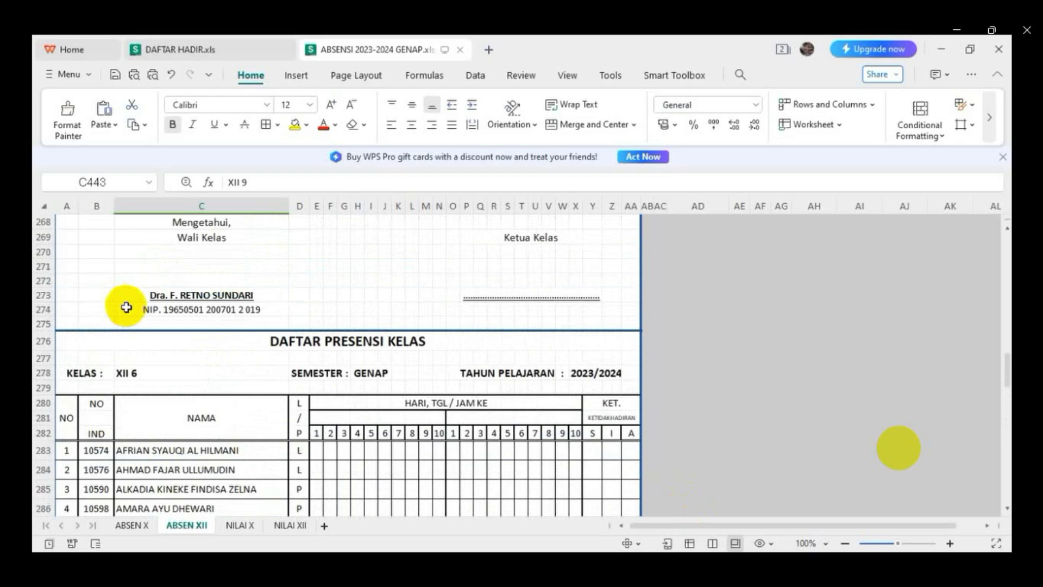
{"action": "scroll", "coordinate": [126, 307], "scroll_direction": "down", "scroll_amount": 3}
{"action": "left_click_drag", "start_coordinate": [133, 324], "coordinate": [177, 340]}
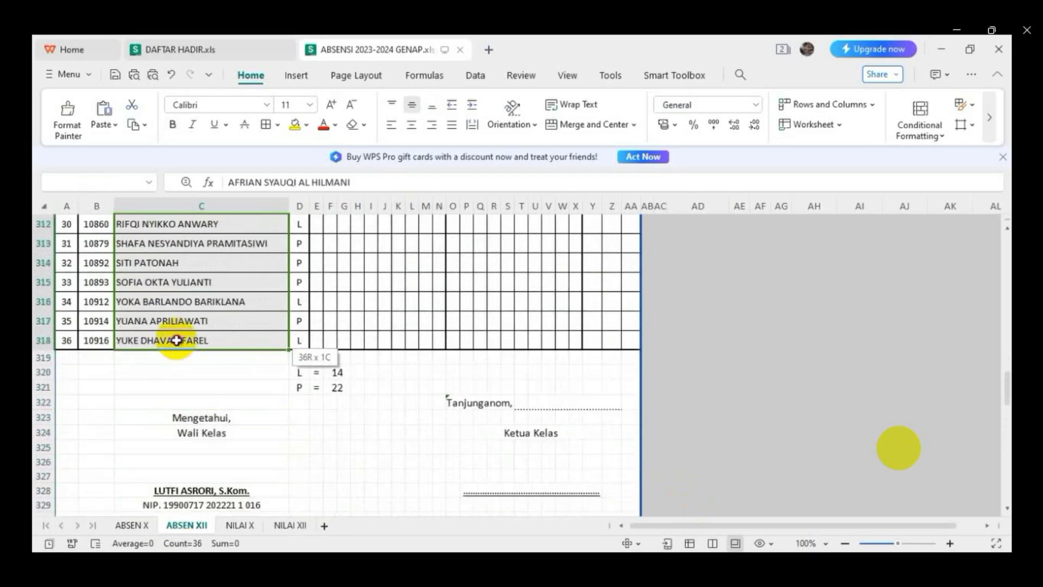
{"action": "right_click", "coordinate": [177, 340]}
{"action": "left_click", "coordinate": [209, 52]}
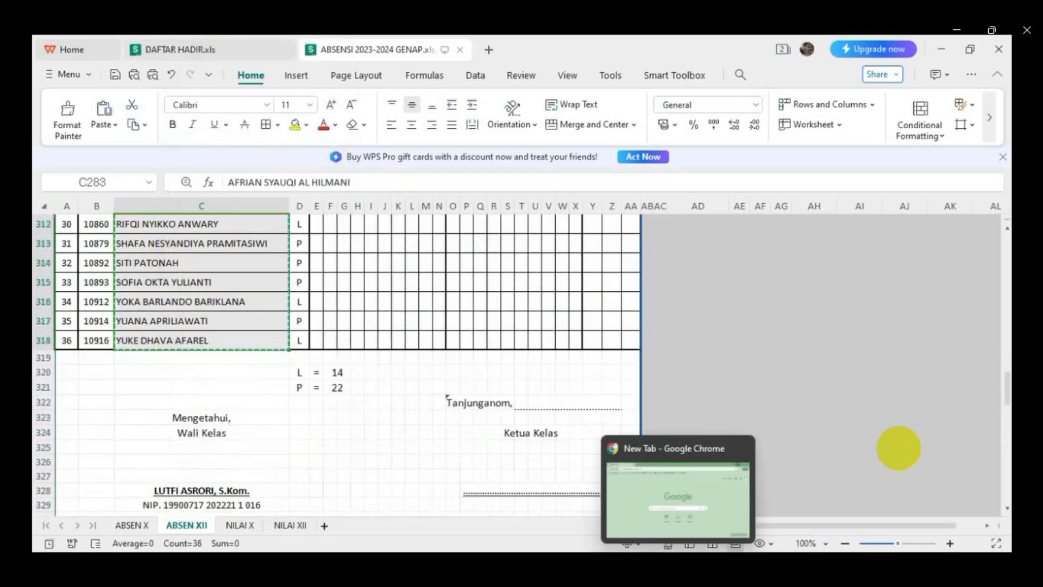
{"action": "left_click", "coordinate": [678, 571]}
{"action": "left_click", "coordinate": [314, 291]}
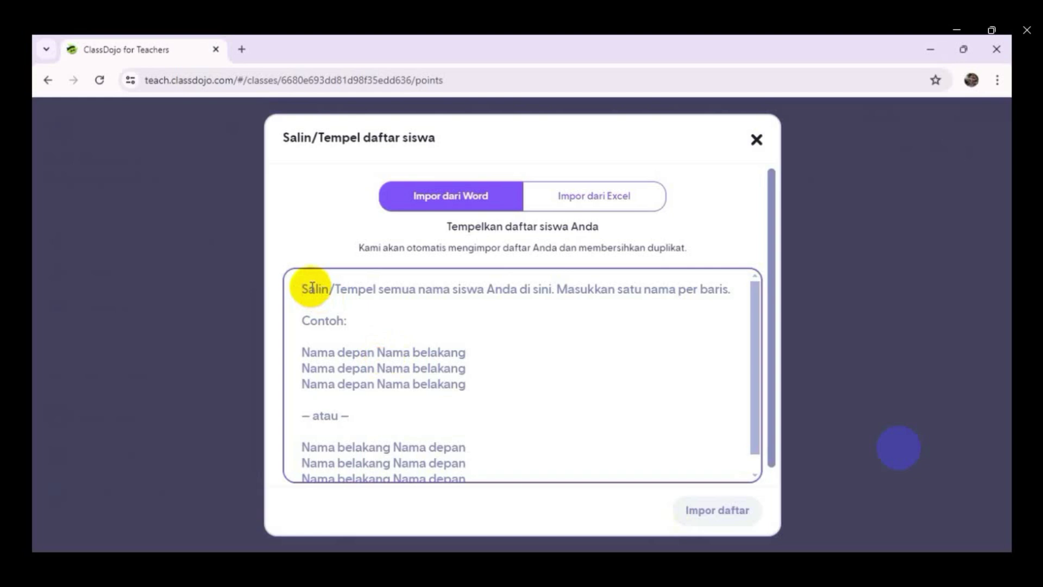
- Paste the 36 names, import and save them to XII 6, skipping the follow-up prompts
{"action": "key", "text": "ctrl+v"}
{"action": "left_click", "coordinate": [708, 513]}
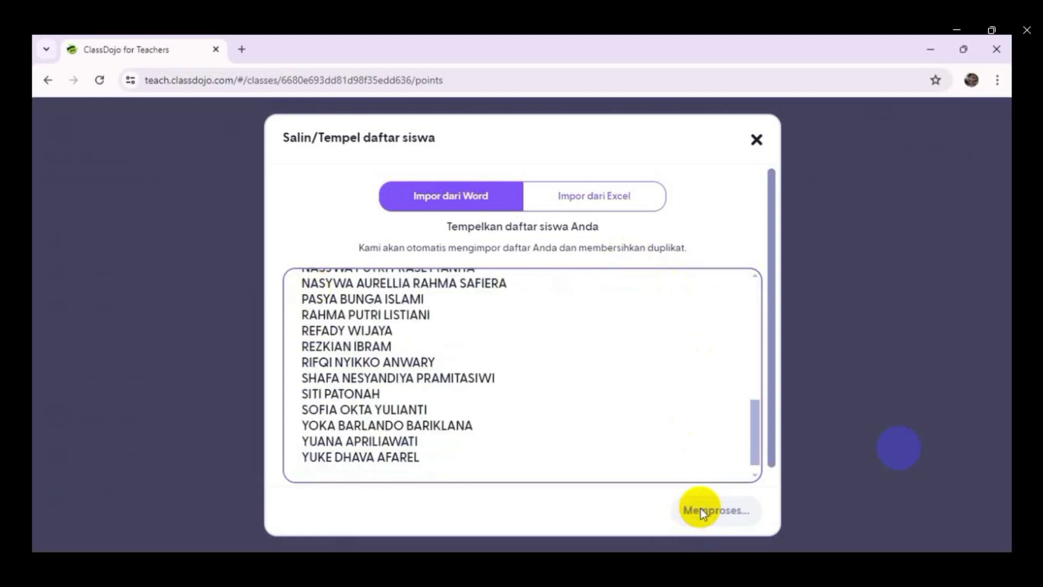
{"action": "left_click", "coordinate": [725, 487]}
{"action": "left_click", "coordinate": [647, 513]}
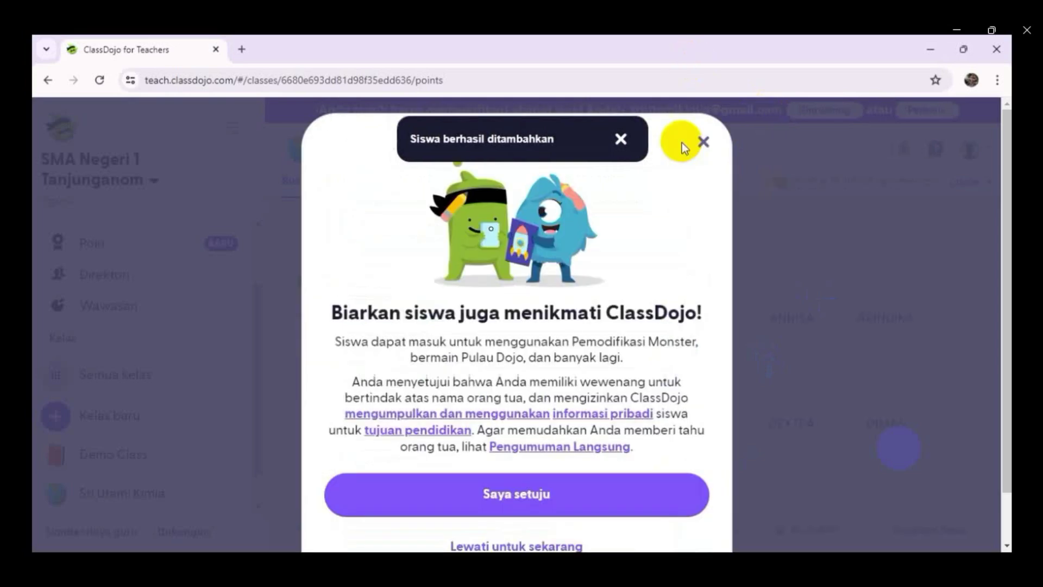
{"action": "scroll", "coordinate": [701, 370], "scroll_direction": "down", "scroll_amount": 1}
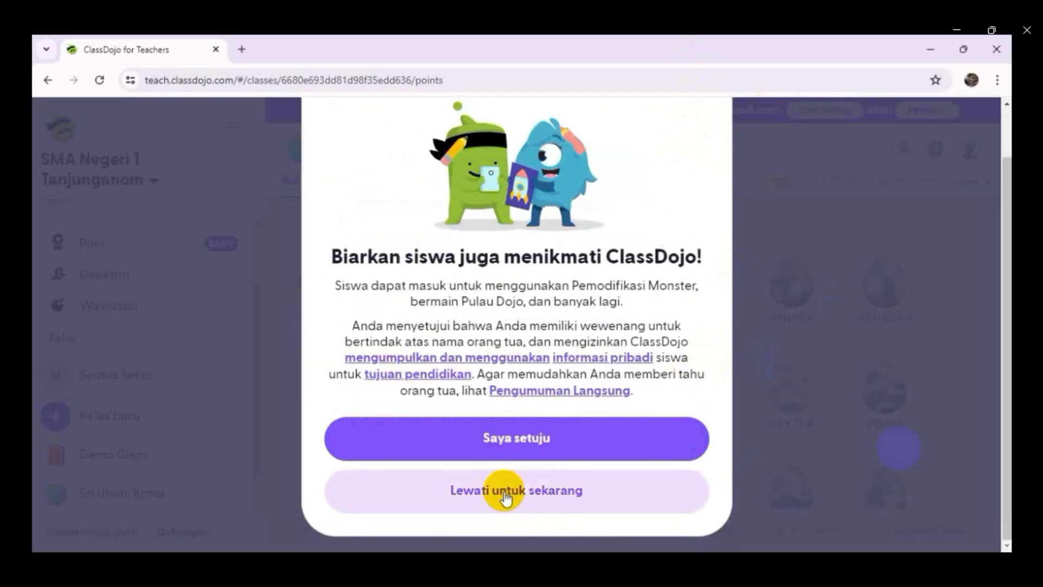
{"action": "left_click", "coordinate": [501, 492]}
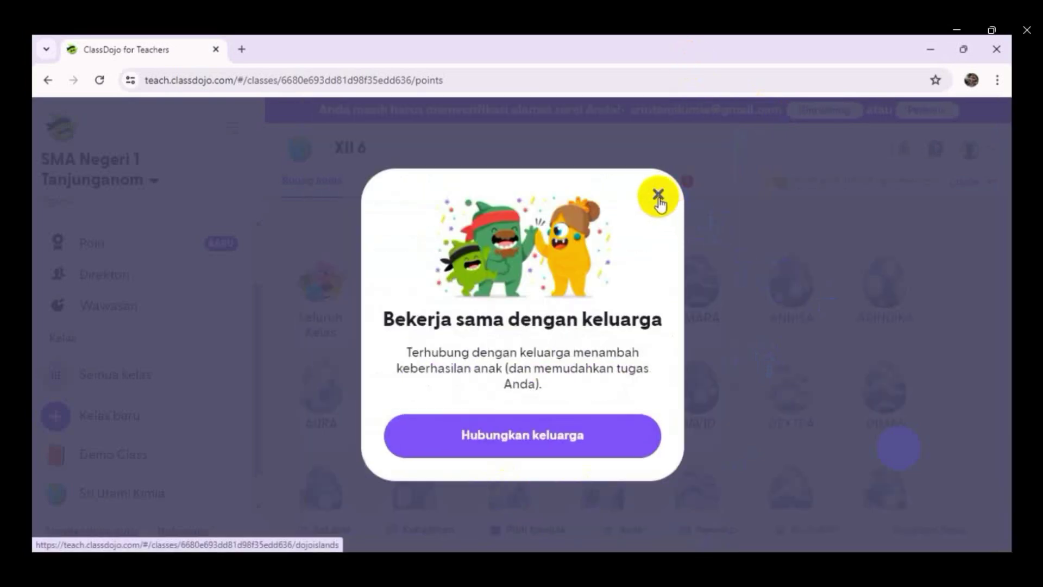
{"action": "left_click", "coordinate": [658, 196]}
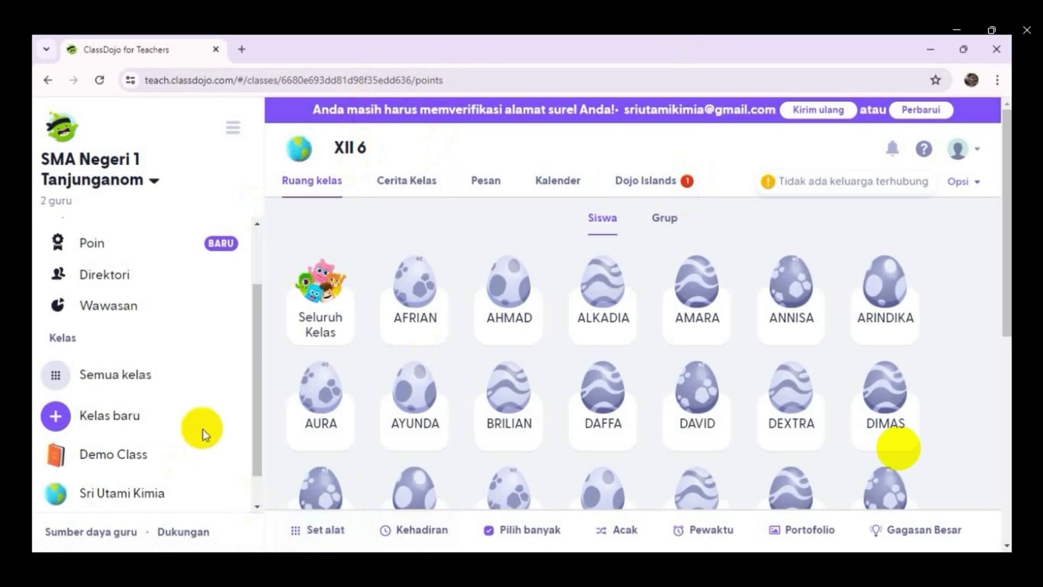
- Cancel the new-class dialog and run a 15-second Pewaktu countdown
{"action": "left_click", "coordinate": [57, 417]}
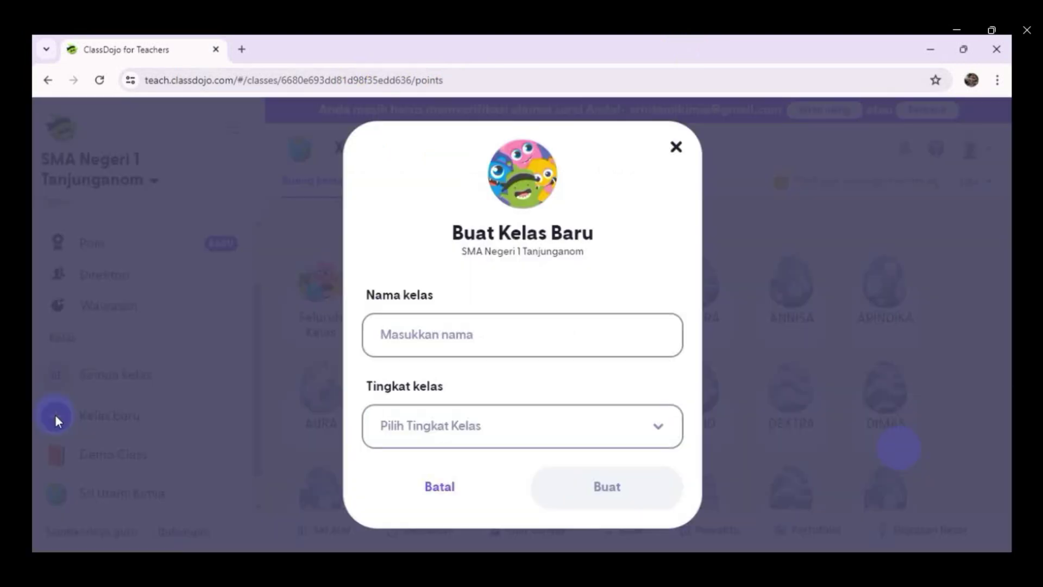
{"action": "left_click", "coordinate": [676, 147]}
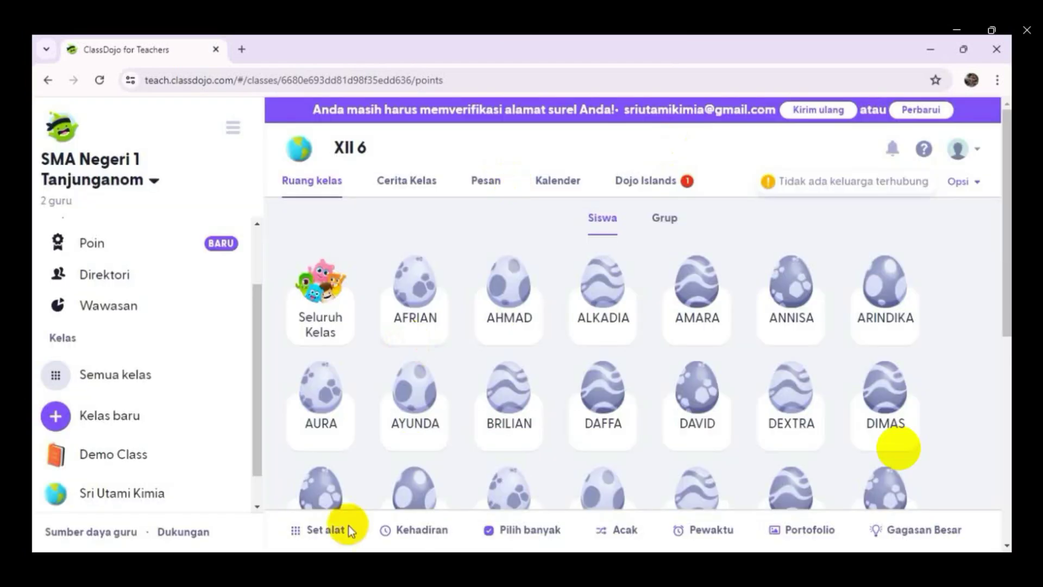
{"action": "left_click", "coordinate": [297, 528]}
{"action": "left_click", "coordinate": [373, 221]}
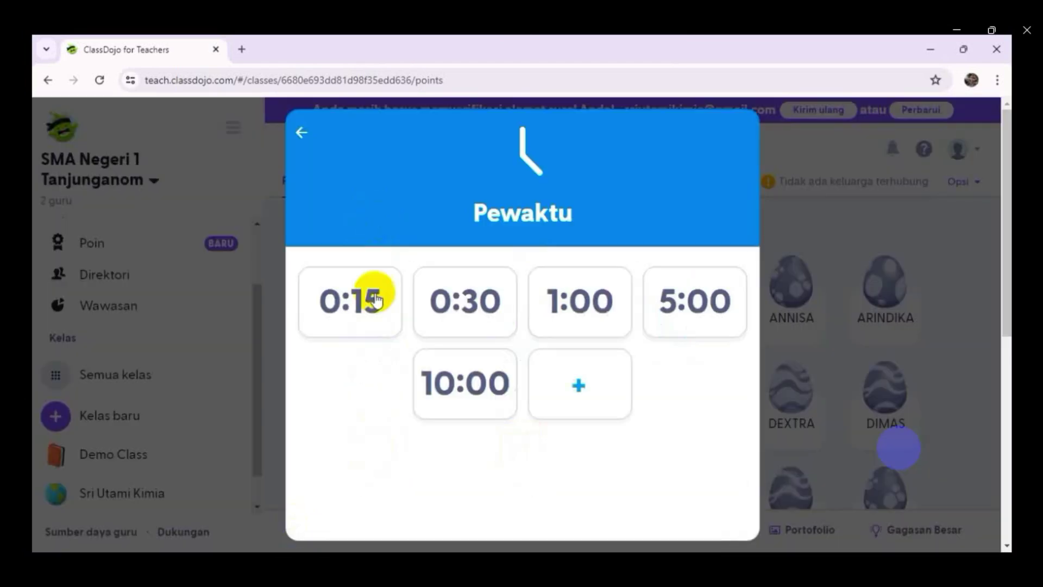
{"action": "left_click", "coordinate": [339, 308]}
{"action": "left_click", "coordinate": [996, 309]}
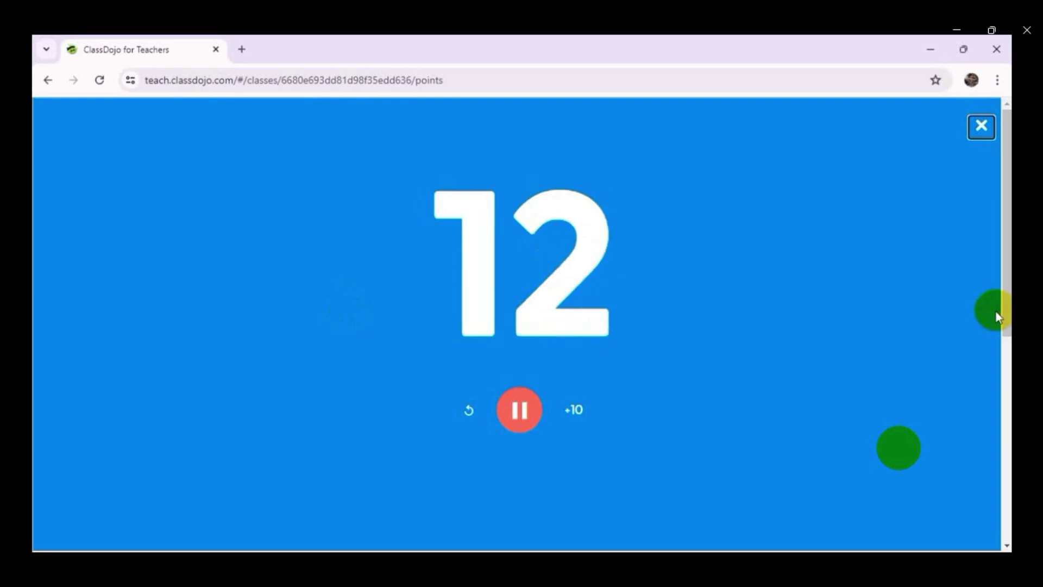
{"action": "left_click", "coordinate": [981, 129]}
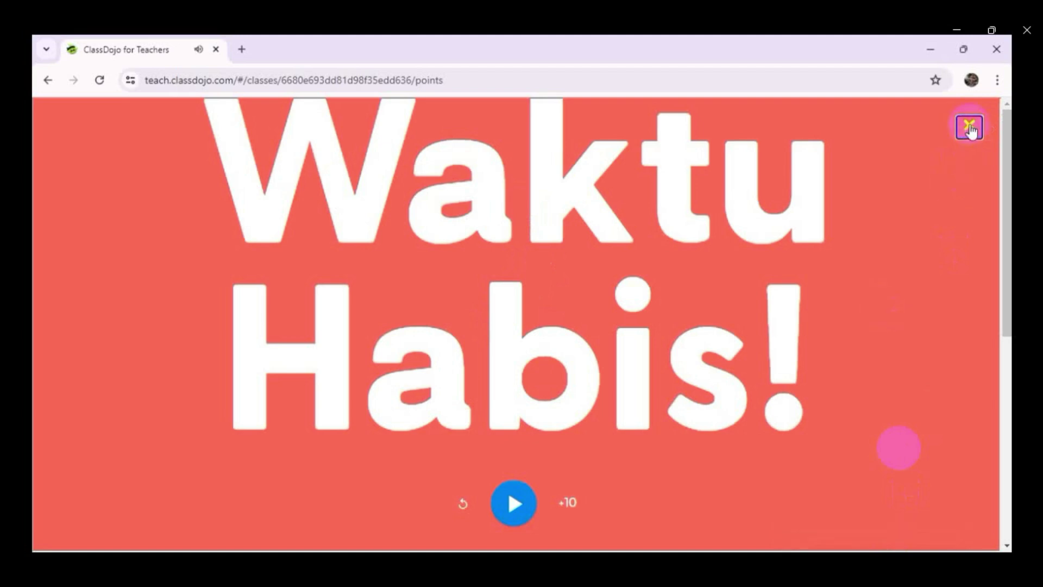
{"action": "left_click", "coordinate": [970, 128]}
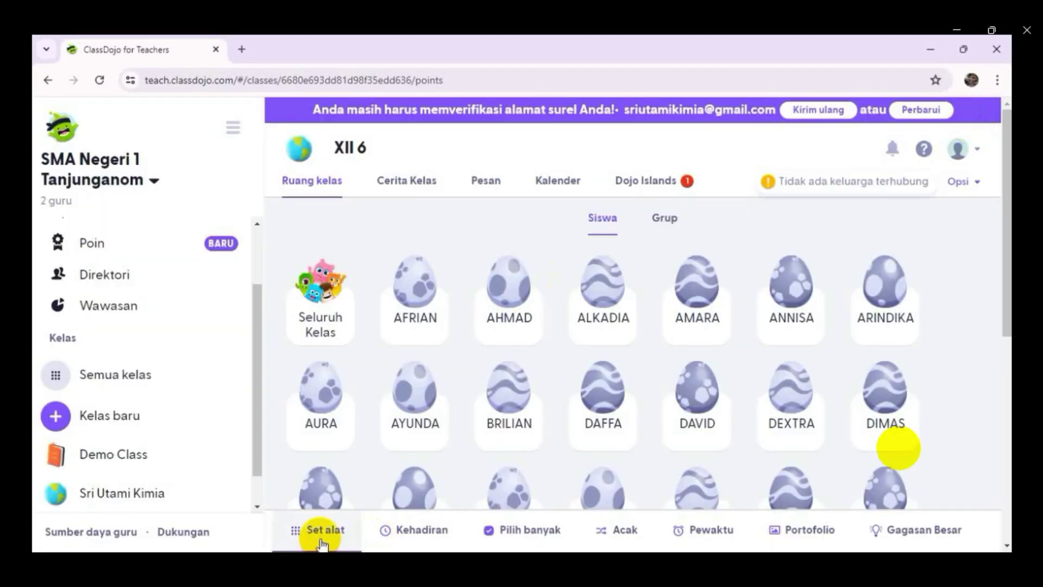
- Pick two random students with the Acak tool
{"action": "left_click", "coordinate": [314, 531]}
{"action": "left_click", "coordinate": [511, 208]}
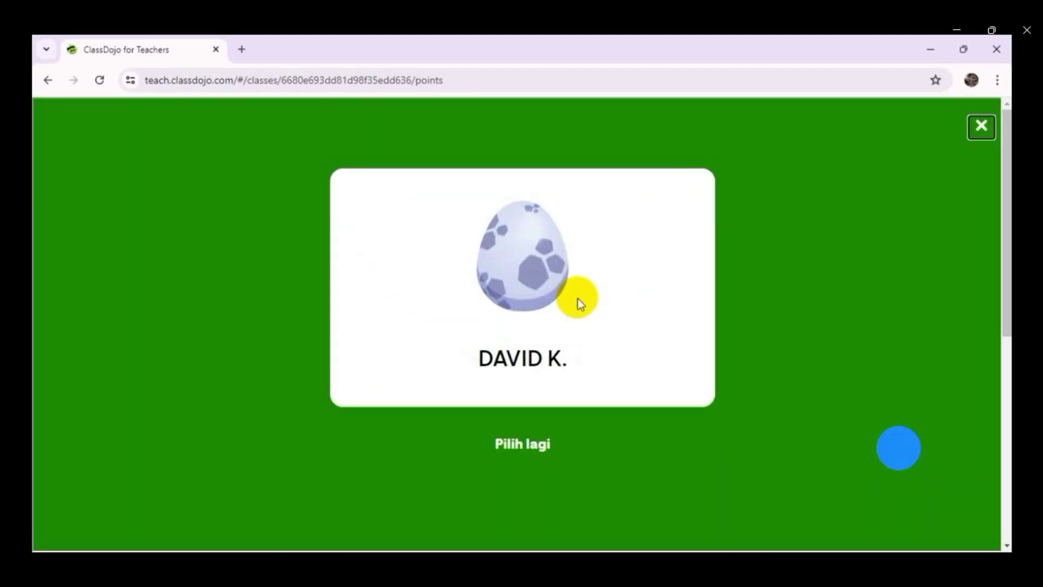
{"action": "left_click", "coordinate": [503, 443]}
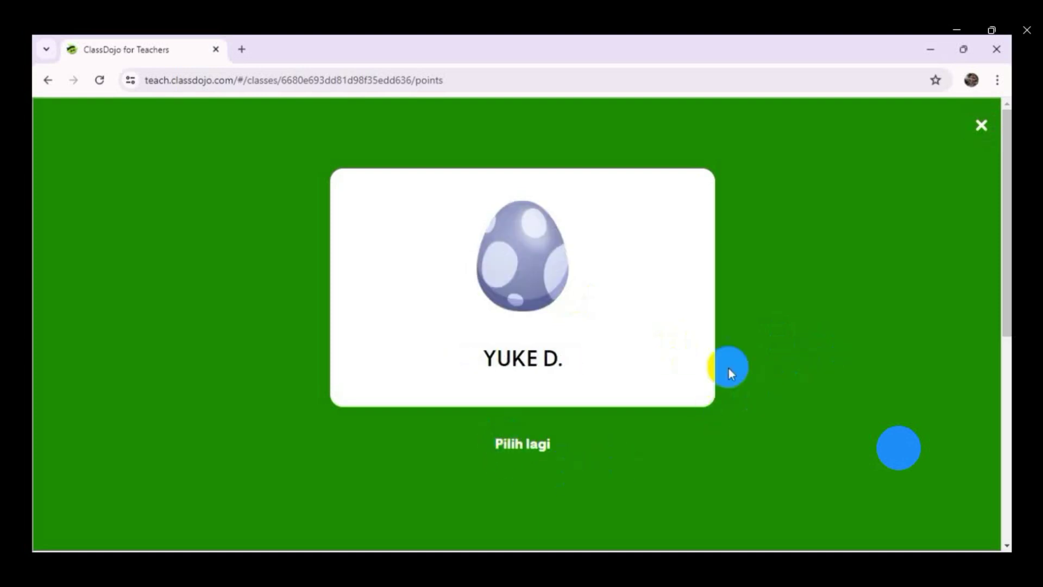
{"action": "left_click", "coordinate": [983, 129]}
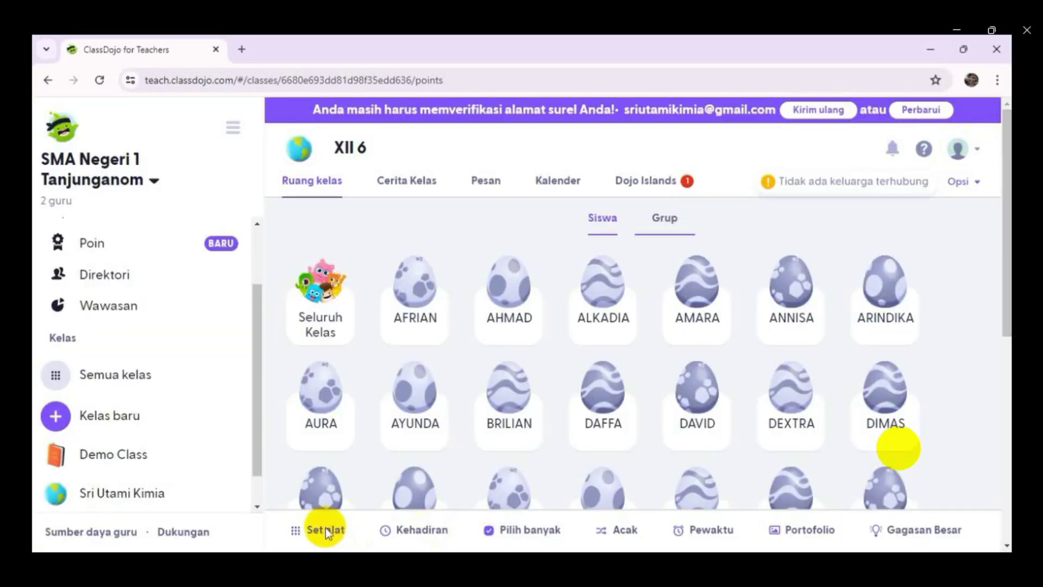
- Split the class into random groups of three with Pembuat Grup
{"action": "left_click", "coordinate": [323, 527]}
{"action": "left_click", "coordinate": [665, 226]}
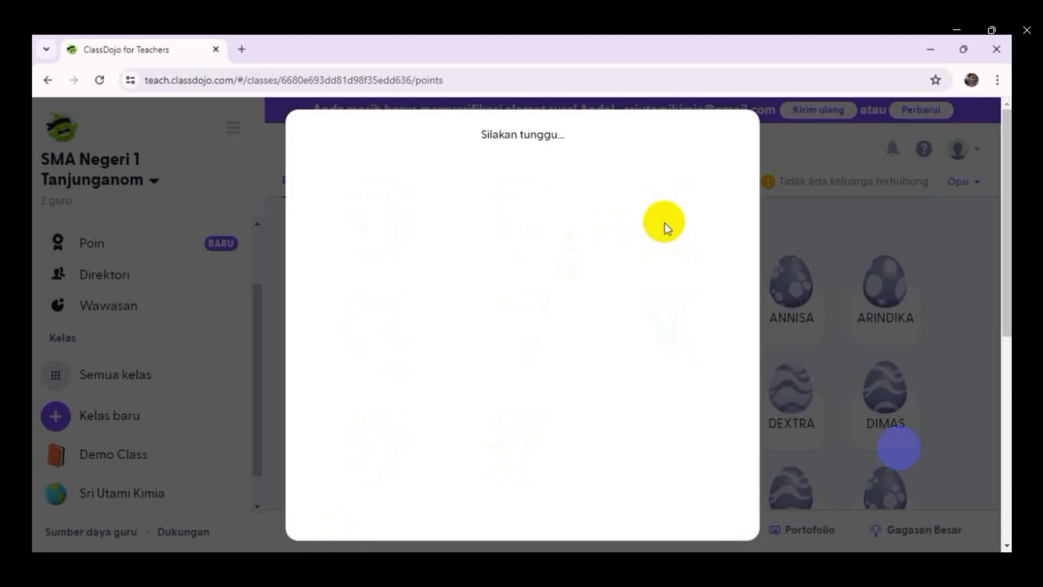
{"action": "left_click", "coordinate": [408, 344]}
{"action": "left_click", "coordinate": [441, 348]}
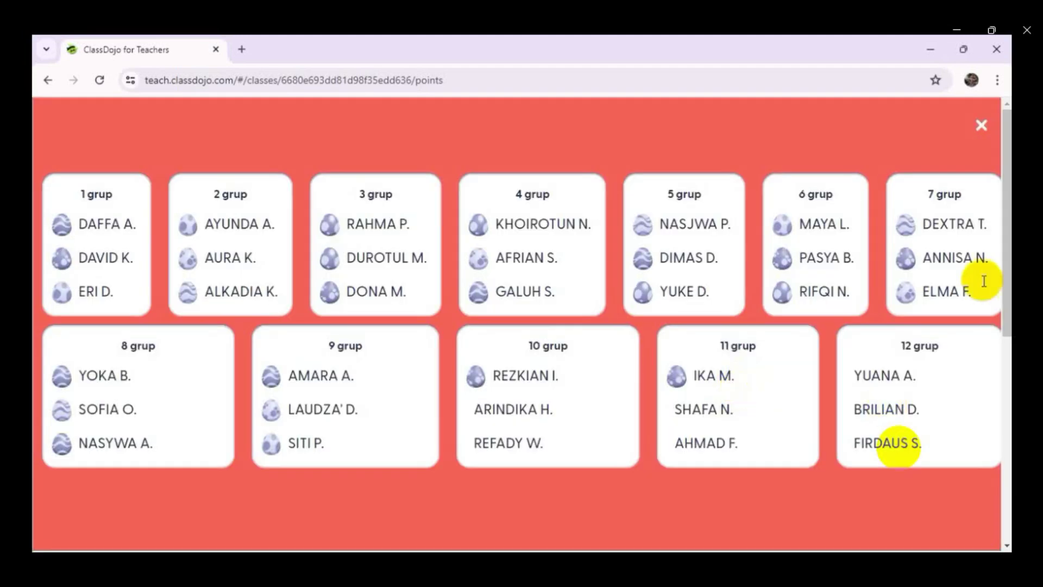
{"action": "left_click", "coordinate": [980, 140]}
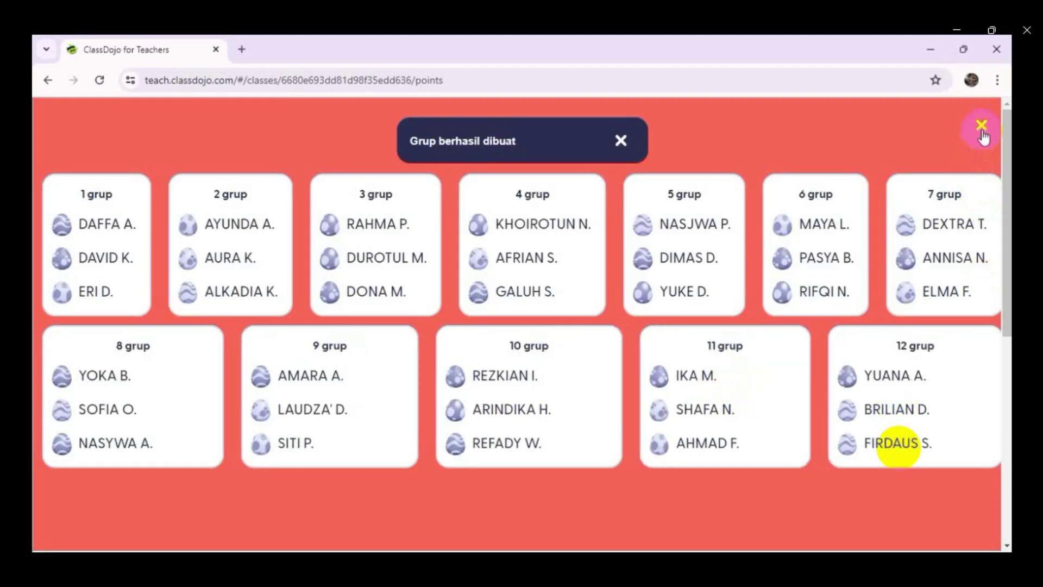
{"action": "left_click", "coordinate": [649, 146]}
- Regroup the class into groups of six students
{"action": "left_click", "coordinate": [981, 124]}
{"action": "left_click", "coordinate": [315, 532]}
{"action": "left_click", "coordinate": [668, 212]}
{"action": "left_click", "coordinate": [686, 347]}
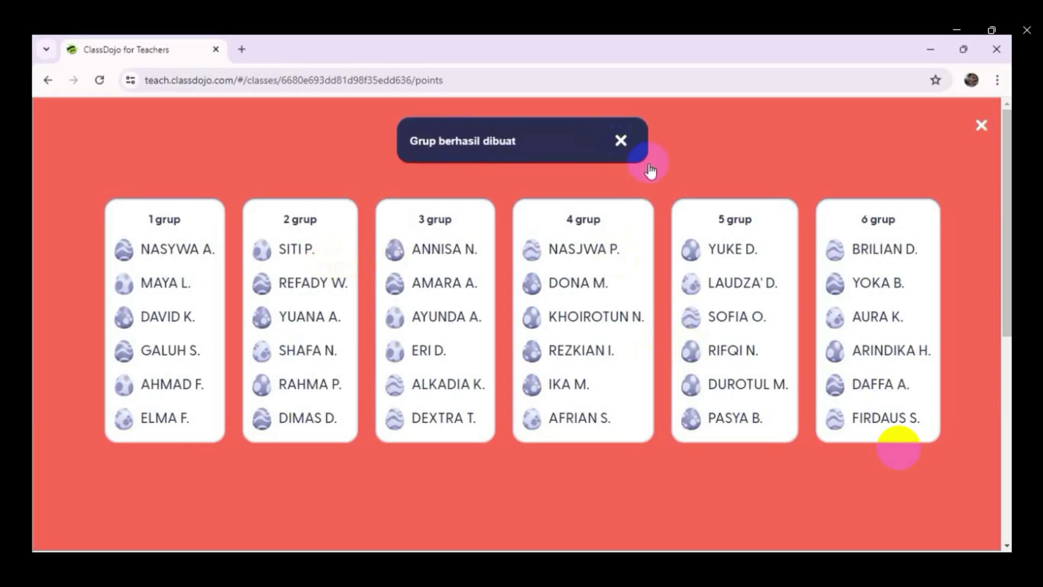
{"action": "left_click", "coordinate": [981, 125]}
{"action": "left_click", "coordinate": [302, 530]}
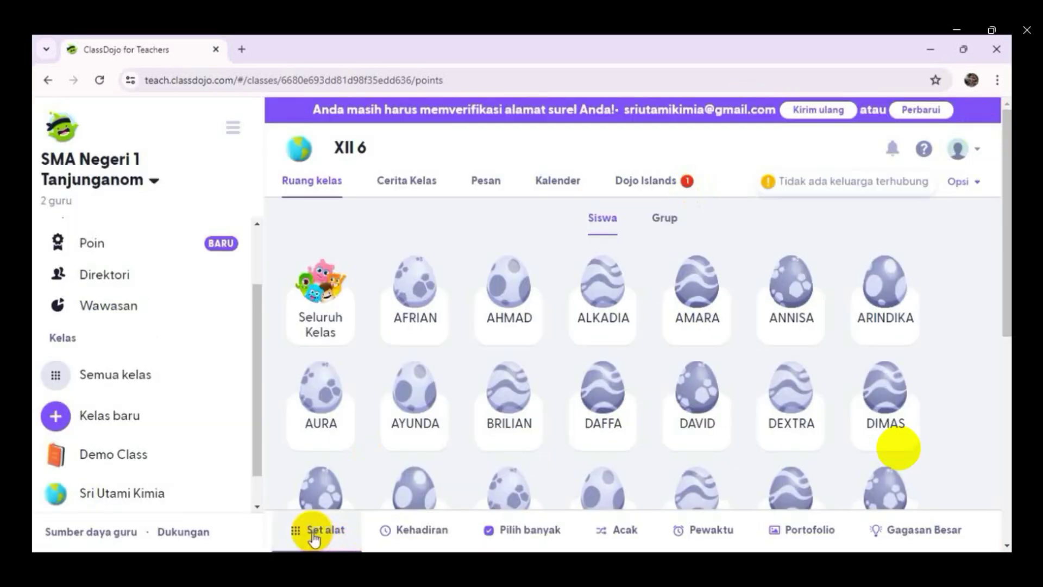
- Show two preset Pikir Runding discussion questions full-screen
{"action": "left_click", "coordinate": [659, 239]}
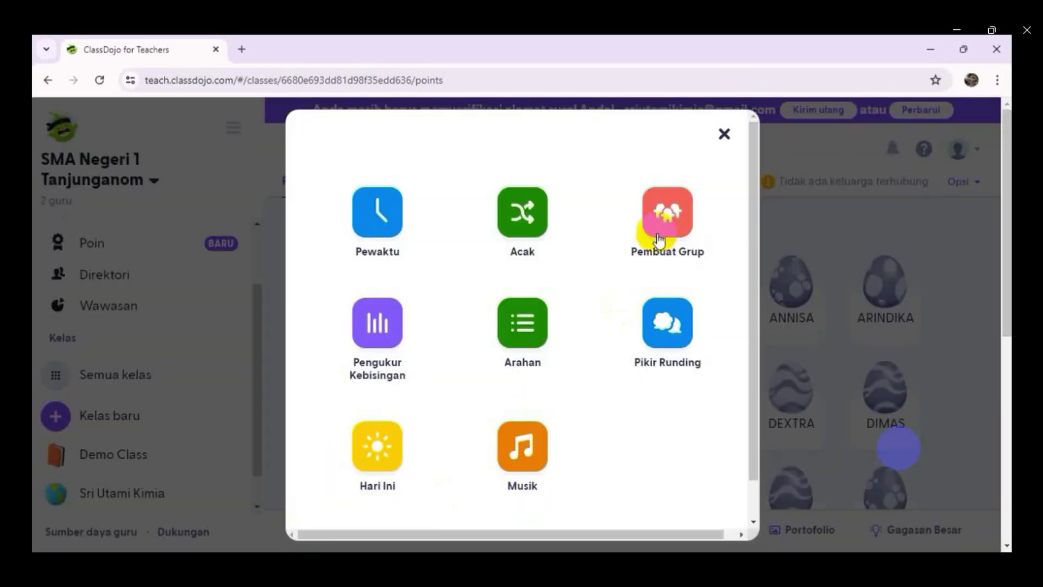
{"action": "left_click", "coordinate": [666, 337]}
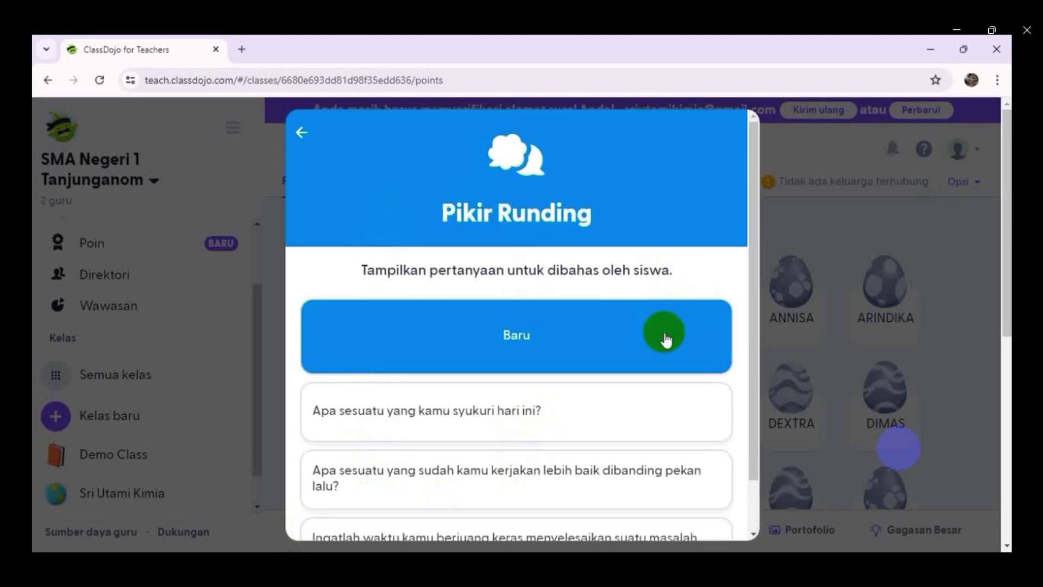
{"action": "left_click", "coordinate": [410, 417]}
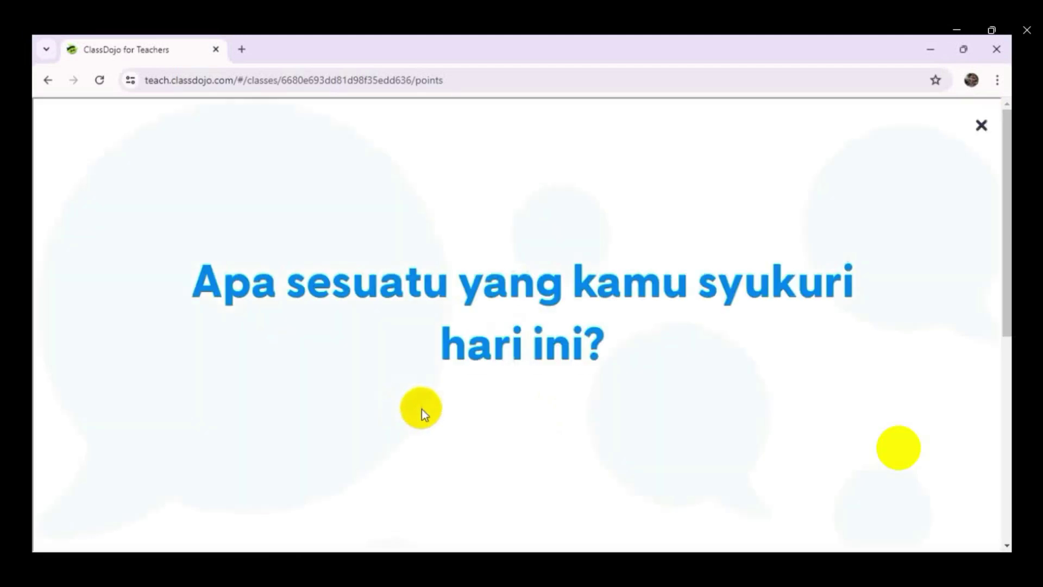
{"action": "left_click", "coordinate": [981, 126]}
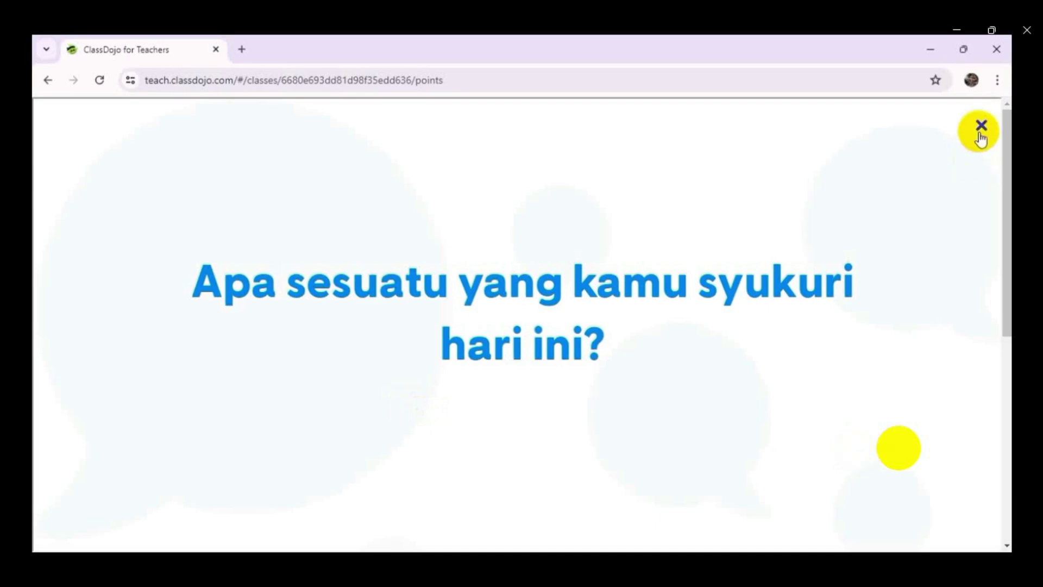
{"action": "left_click", "coordinate": [318, 529]}
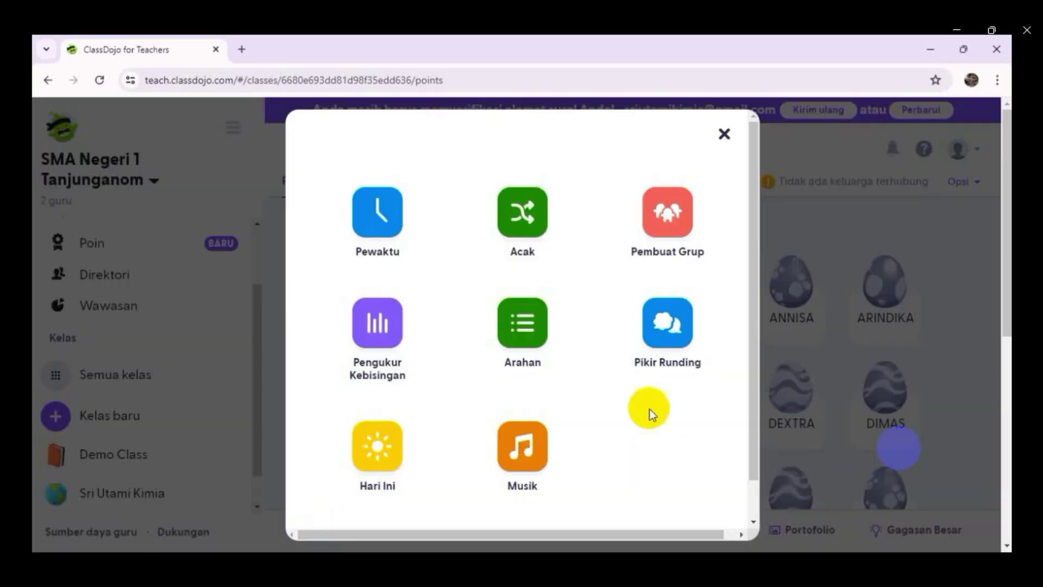
{"action": "left_click", "coordinate": [666, 323]}
{"action": "left_click", "coordinate": [399, 489]}
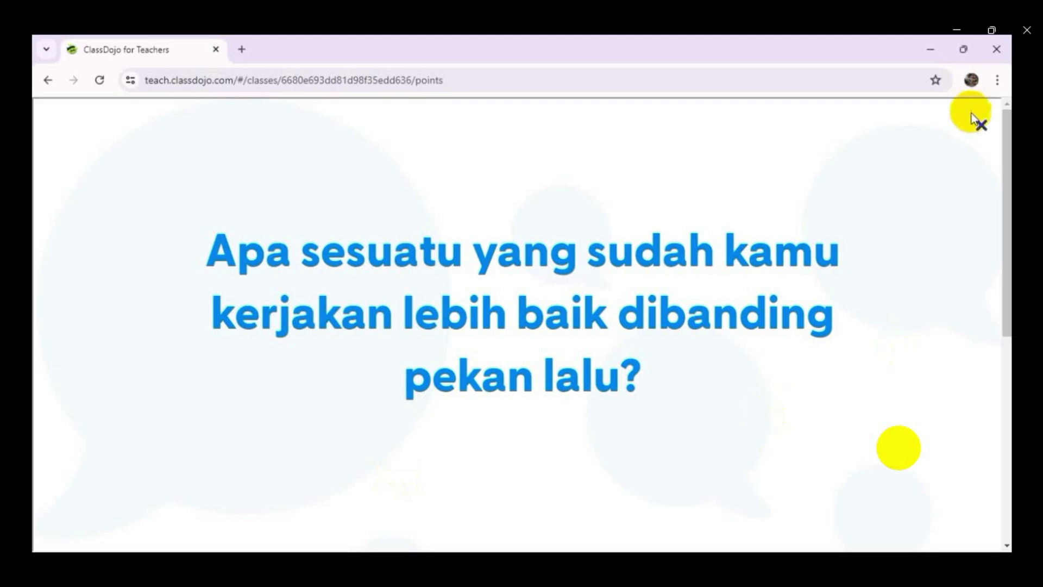
{"action": "left_click", "coordinate": [980, 125]}
- Present a new Pikir Runding question 'Bagaimana suasana hatimu sekarang?' full-screen
{"action": "left_click", "coordinate": [299, 530]}
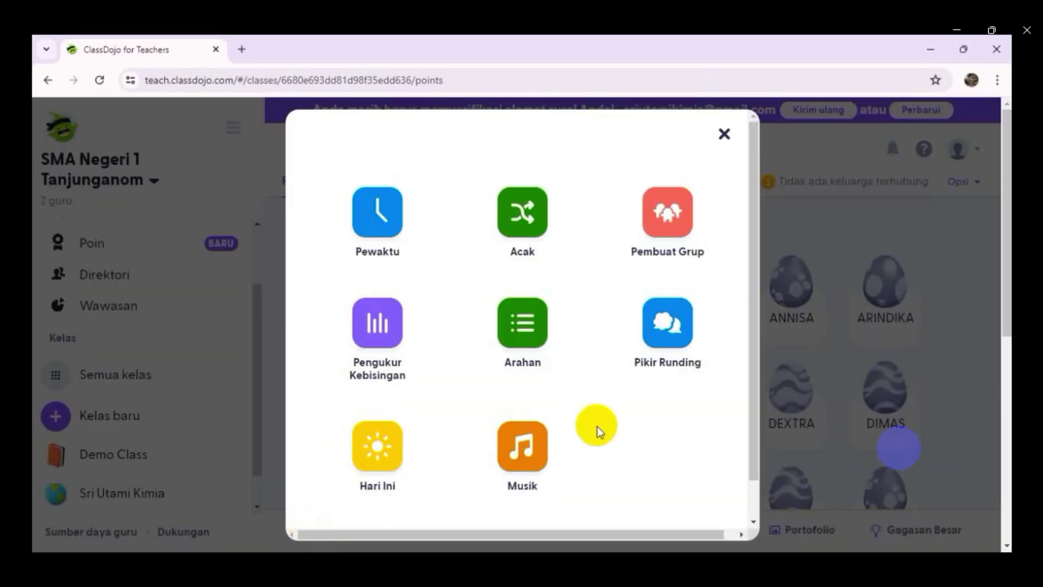
{"action": "left_click", "coordinate": [668, 323]}
{"action": "left_click", "coordinate": [516, 337]}
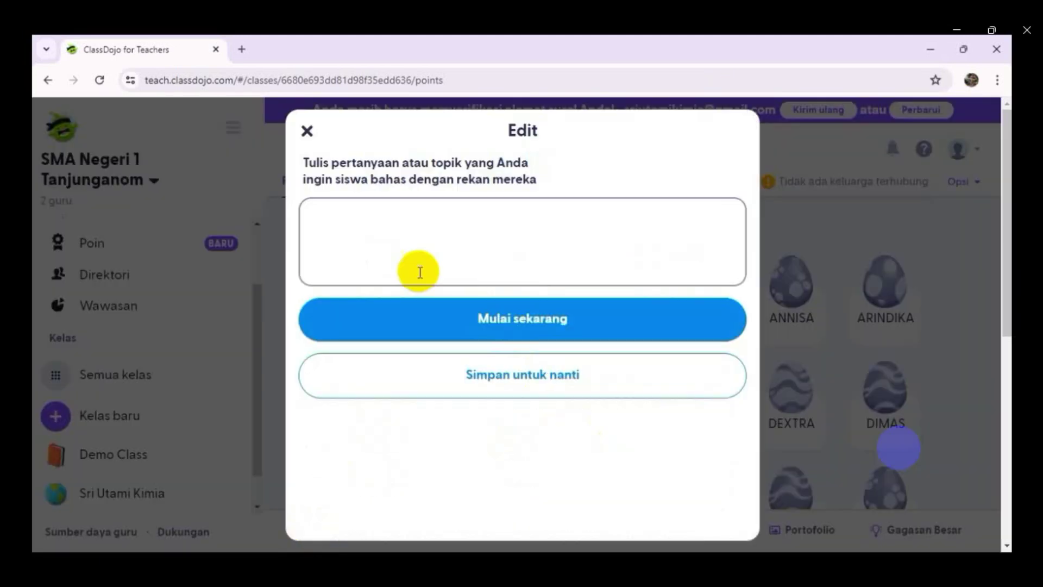
{"action": "left_click", "coordinate": [409, 235]}
{"action": "type", "text": "Bagaimana s"}
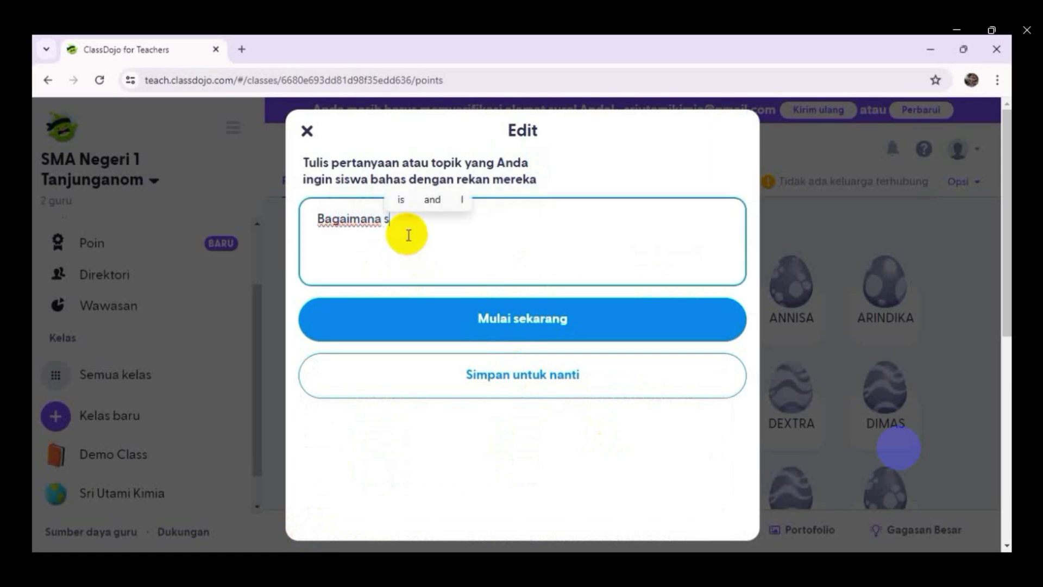
{"action": "type", "text": "uasana "}
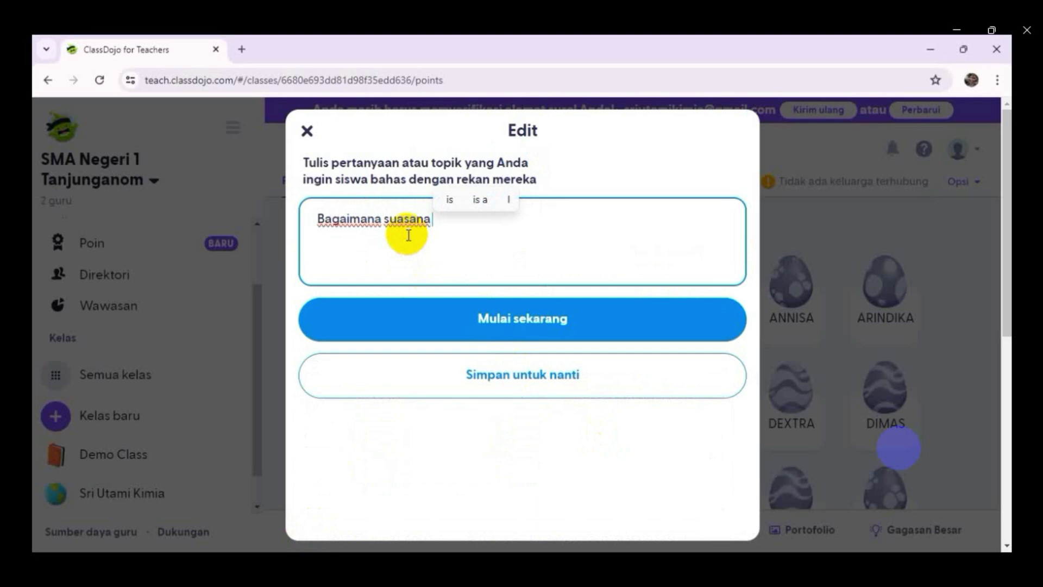
{"action": "type", "text": "hatimu "}
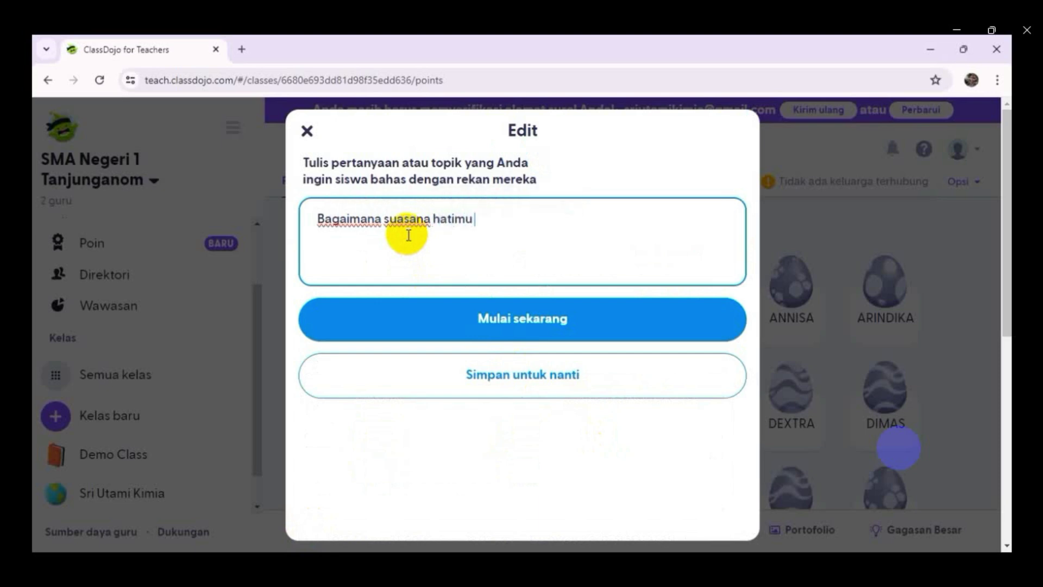
{"action": "type", "text": "sekarang?"}
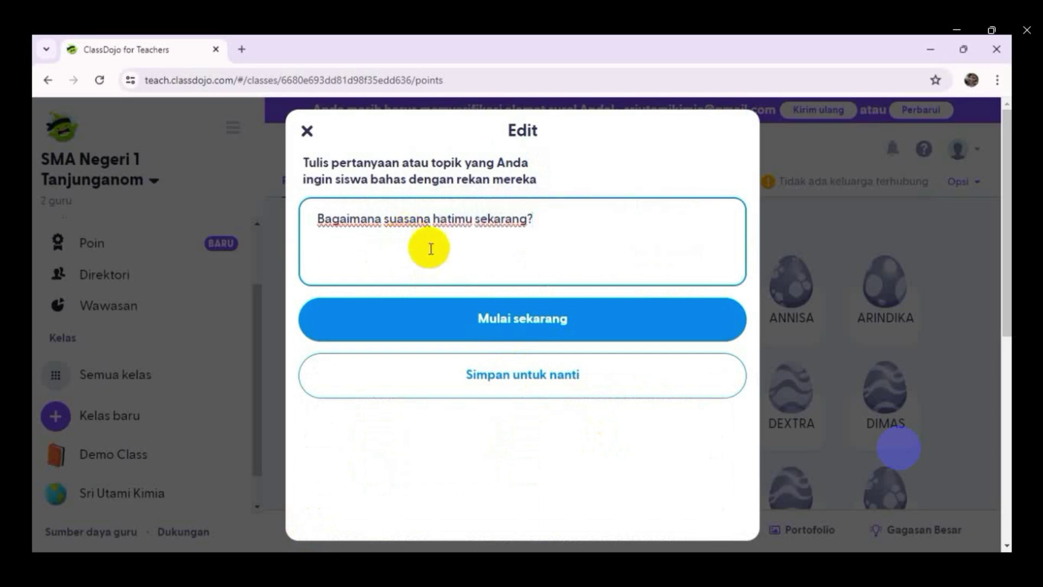
{"action": "left_click", "coordinate": [517, 326]}
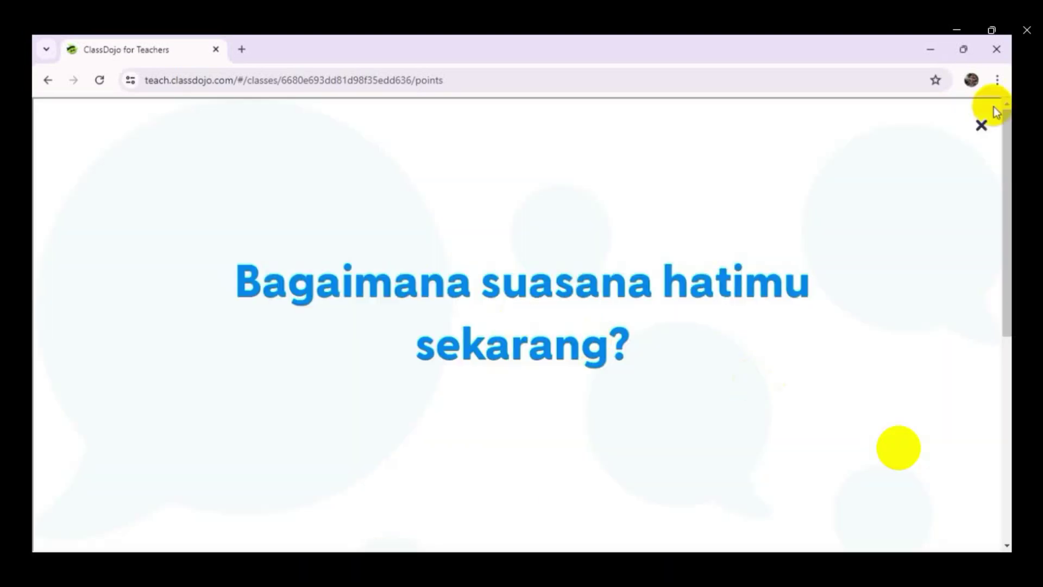
{"action": "left_click", "coordinate": [982, 128]}
{"action": "left_click", "coordinate": [314, 530]}
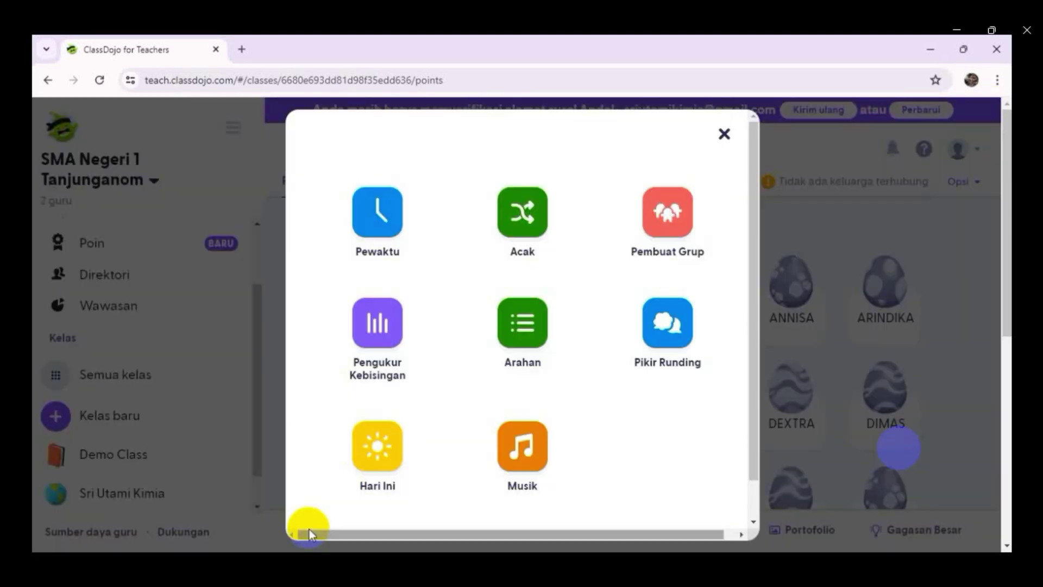
{"action": "left_click", "coordinate": [521, 449]}
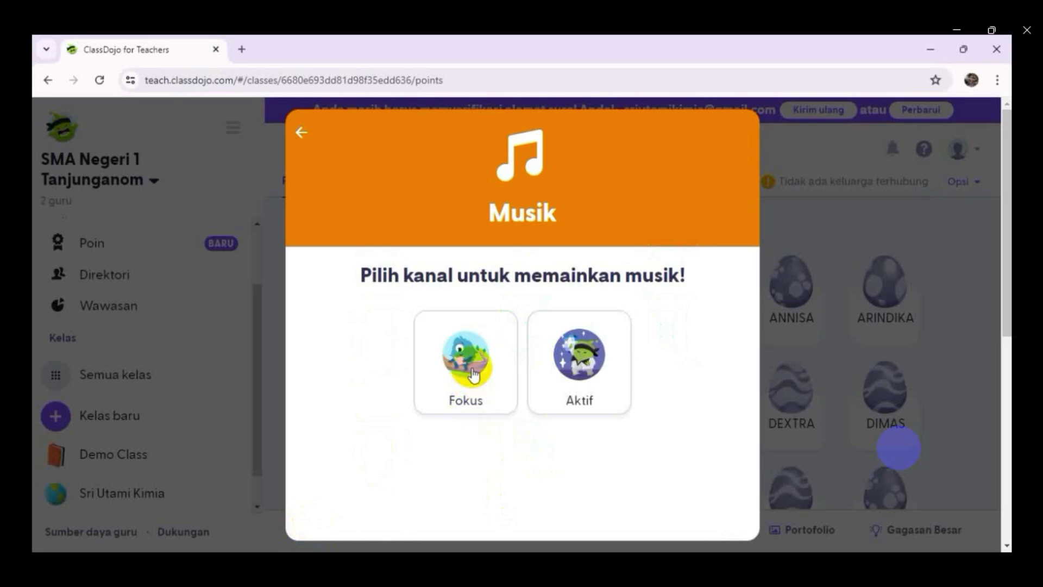
{"action": "left_click", "coordinate": [465, 369]}
{"action": "left_click", "coordinate": [523, 525]}
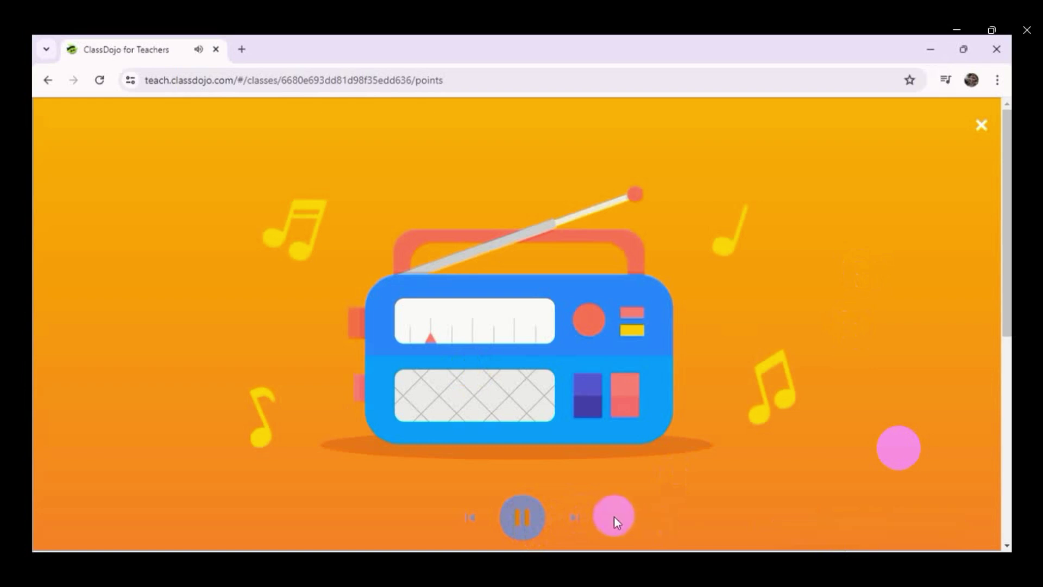
{"action": "left_click", "coordinate": [981, 133]}
{"action": "left_click", "coordinate": [299, 531]}
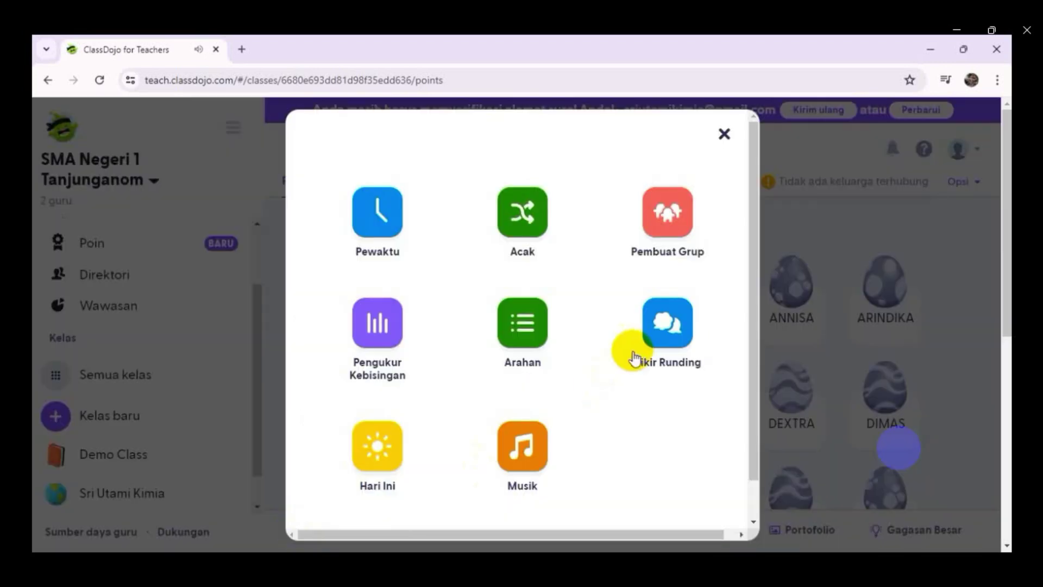
{"action": "left_click", "coordinate": [522, 446]}
{"action": "left_click", "coordinate": [566, 408]}
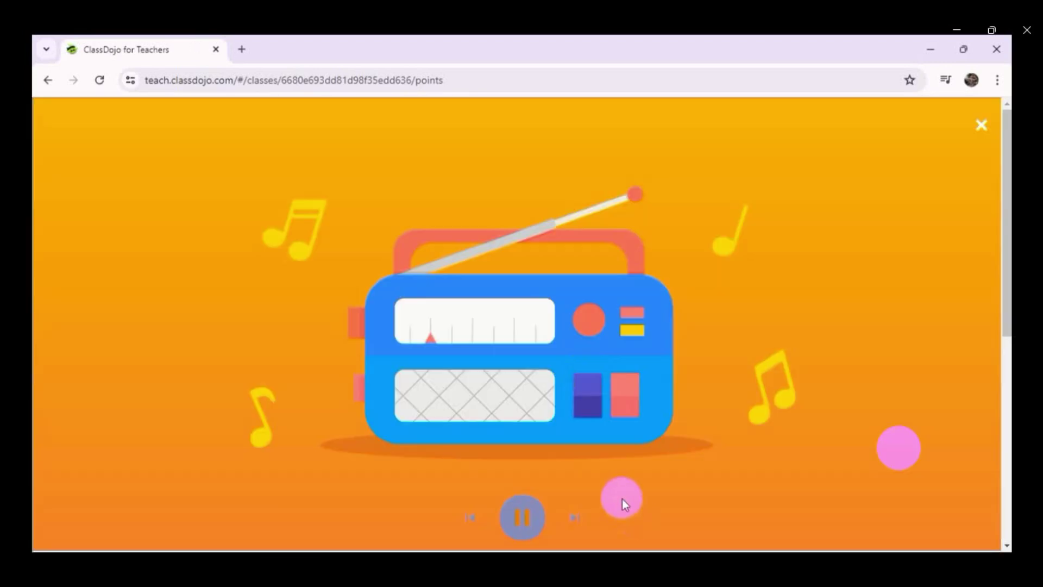
{"action": "left_click", "coordinate": [522, 524]}
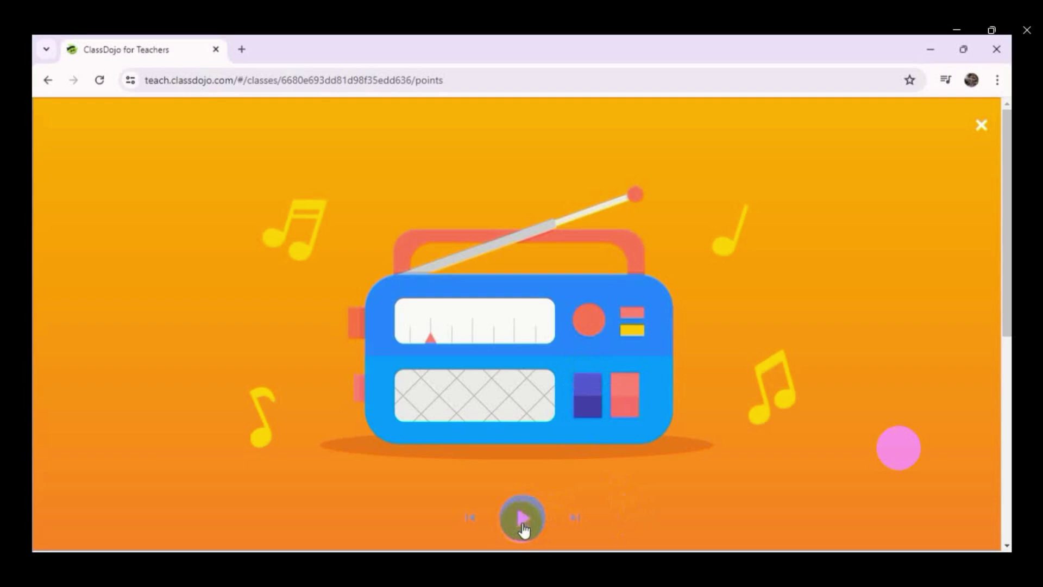
{"action": "left_click", "coordinate": [783, 493]}
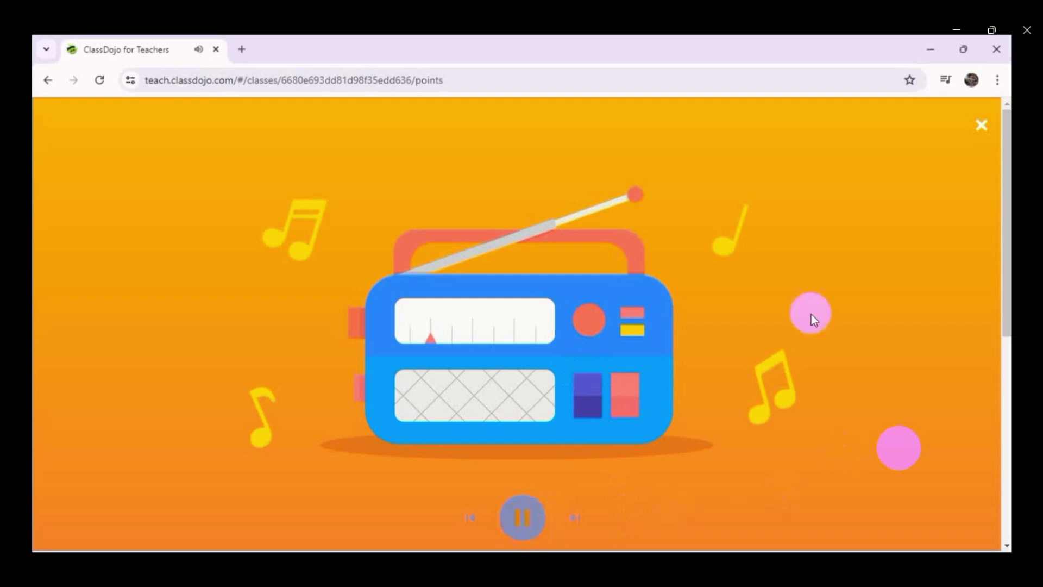
{"action": "left_click", "coordinate": [981, 126]}
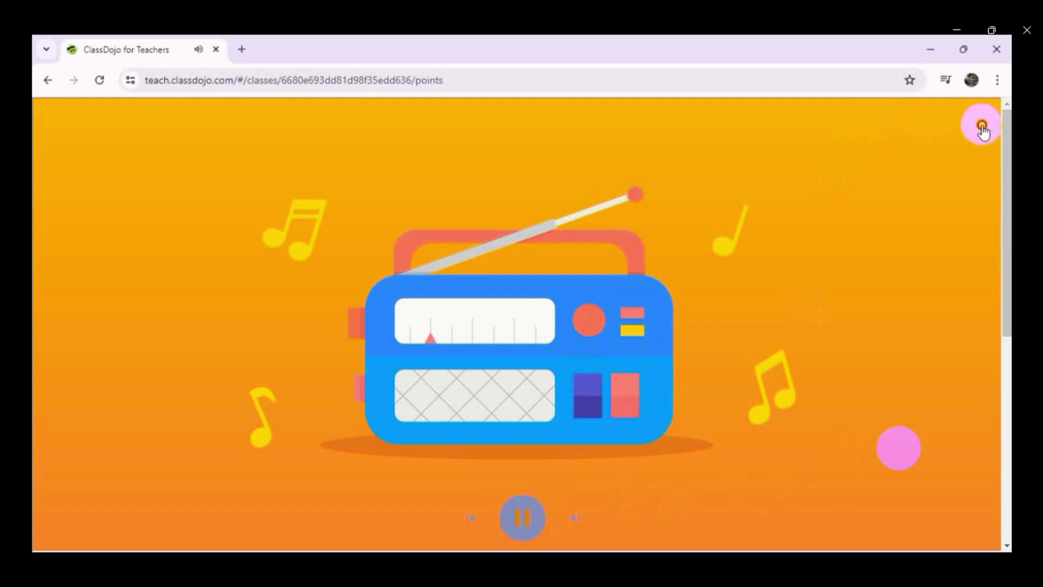
{"action": "left_click", "coordinate": [315, 526]}
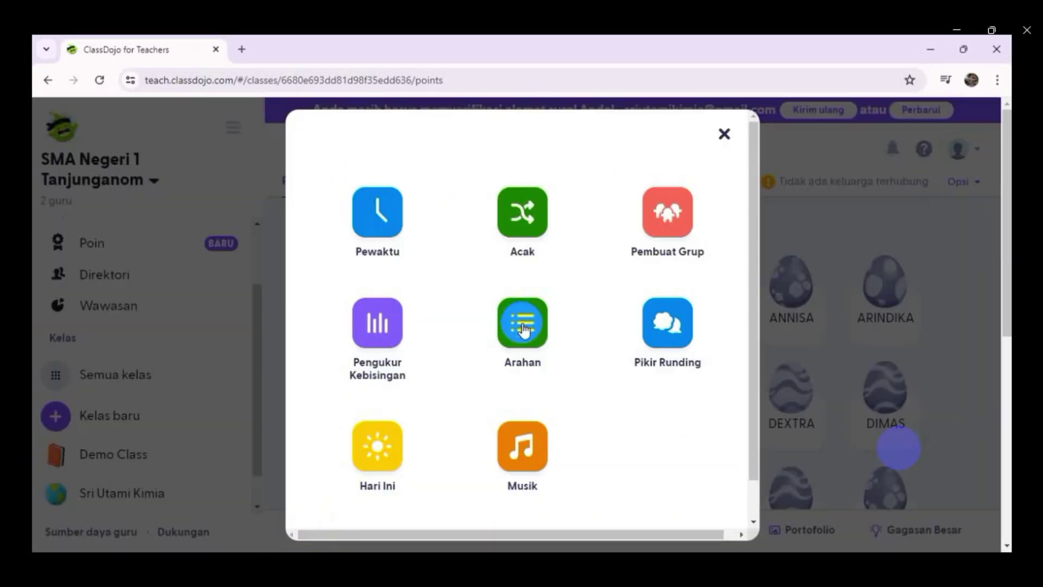
{"action": "left_click", "coordinate": [523, 328]}
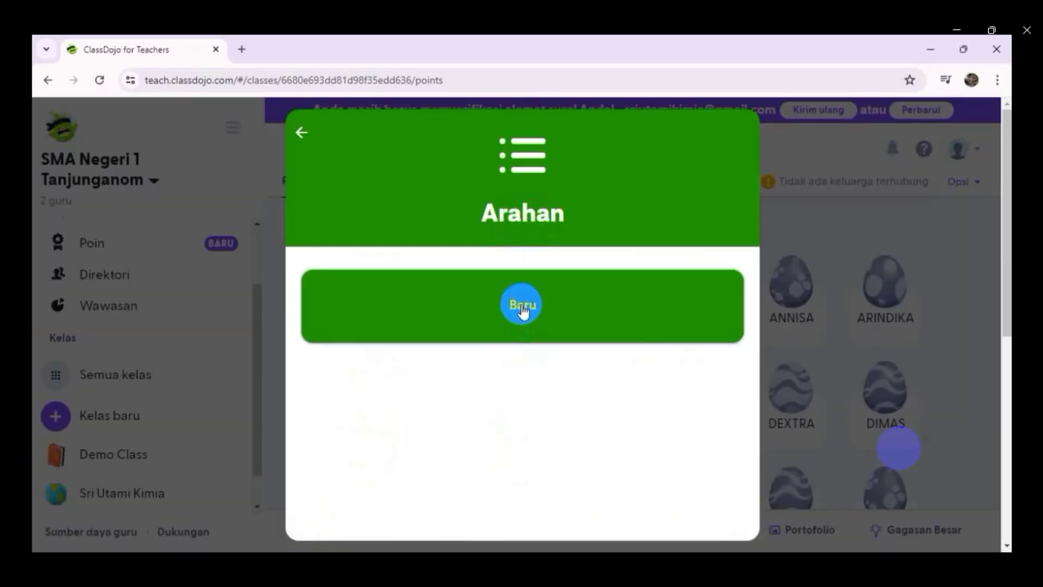
{"action": "left_click", "coordinate": [523, 307]}
{"action": "left_click", "coordinate": [388, 192]}
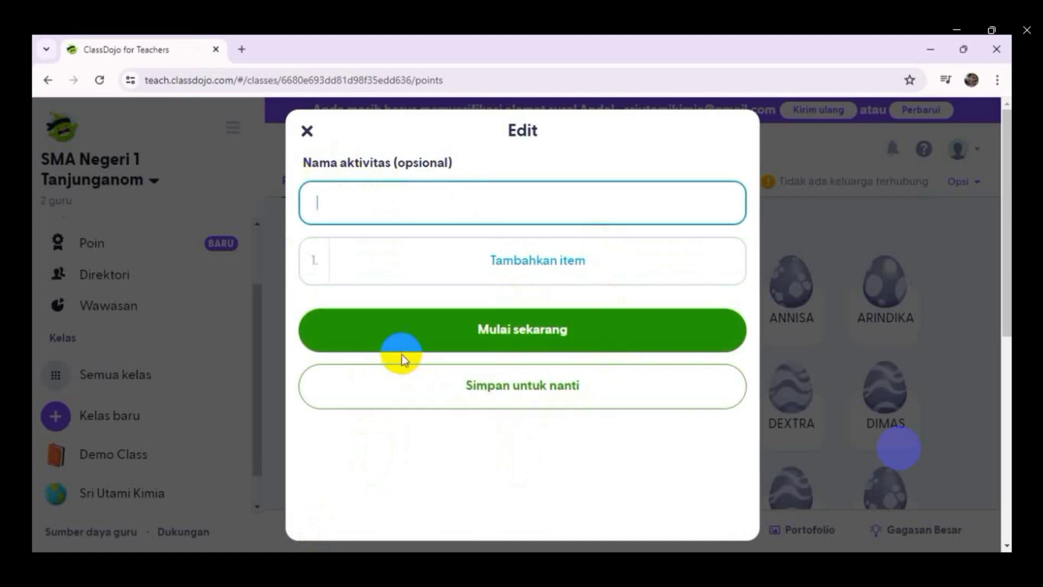
{"action": "left_click", "coordinate": [307, 130]}
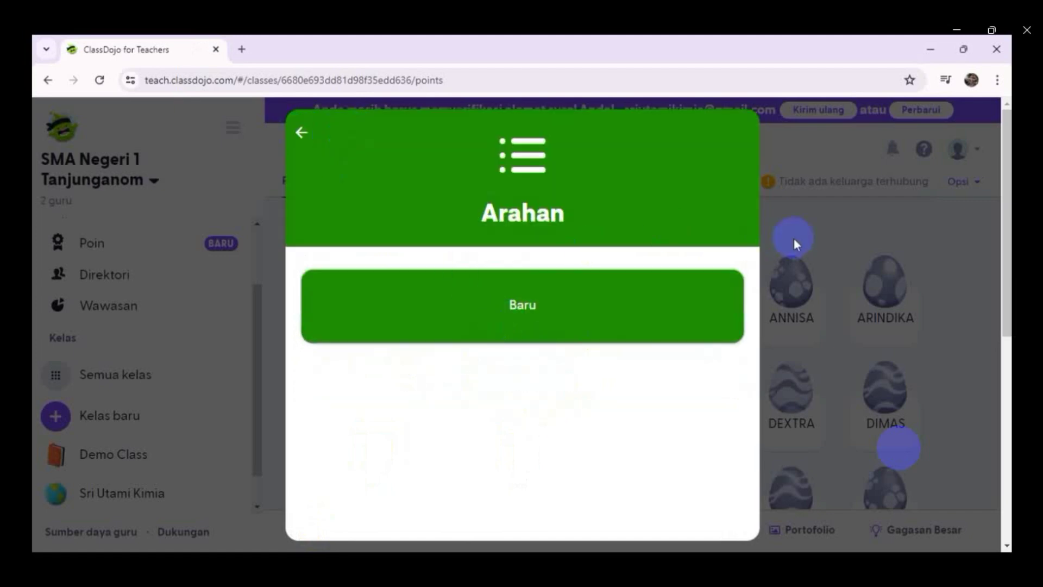
{"action": "left_click", "coordinate": [798, 212]}
{"action": "left_click", "coordinate": [288, 538]}
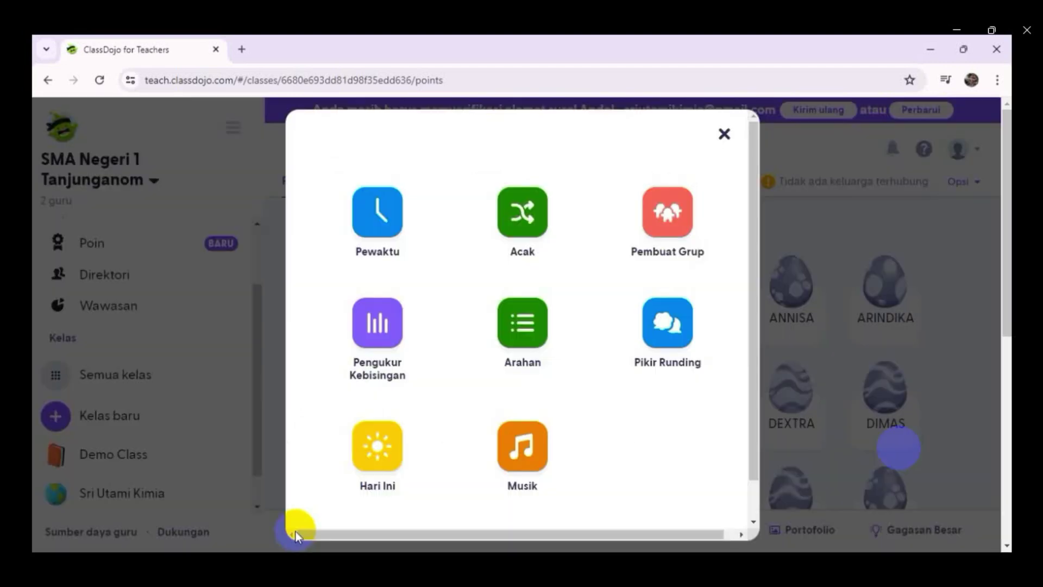
{"action": "left_click", "coordinate": [377, 322]}
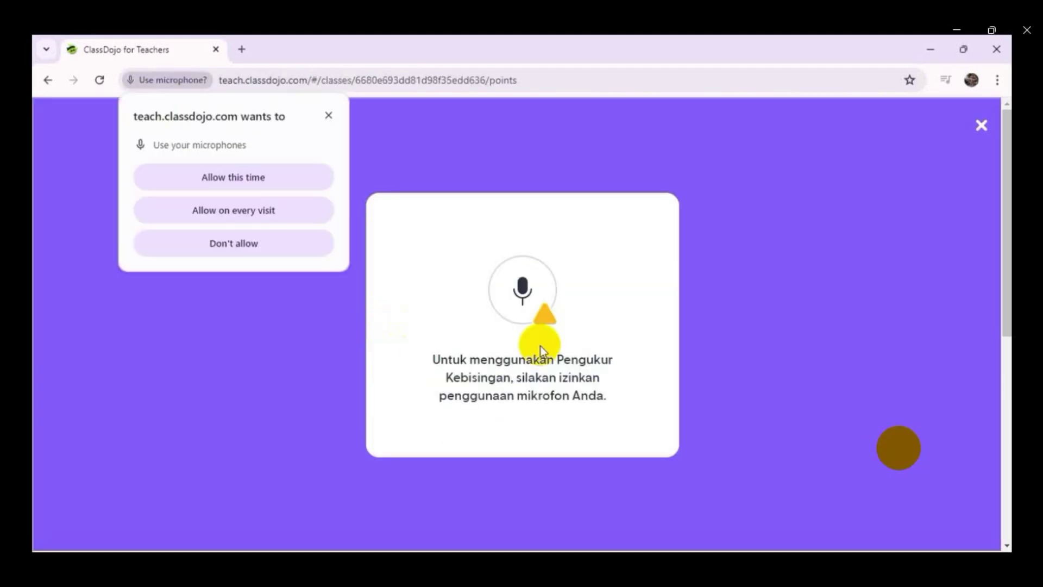
{"action": "left_click", "coordinate": [252, 178]}
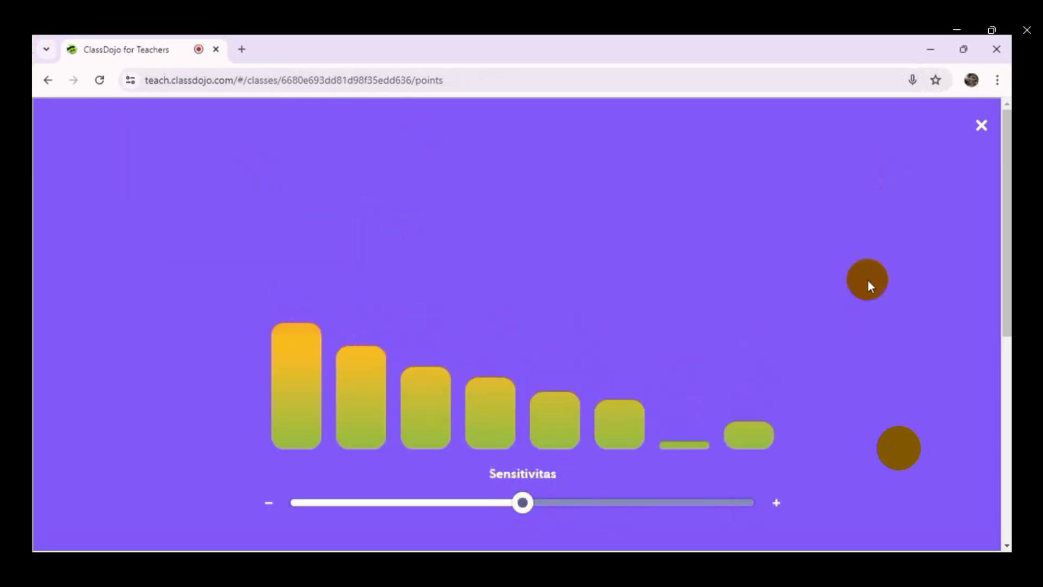
{"action": "left_click", "coordinate": [981, 126]}
{"action": "left_click", "coordinate": [322, 529]}
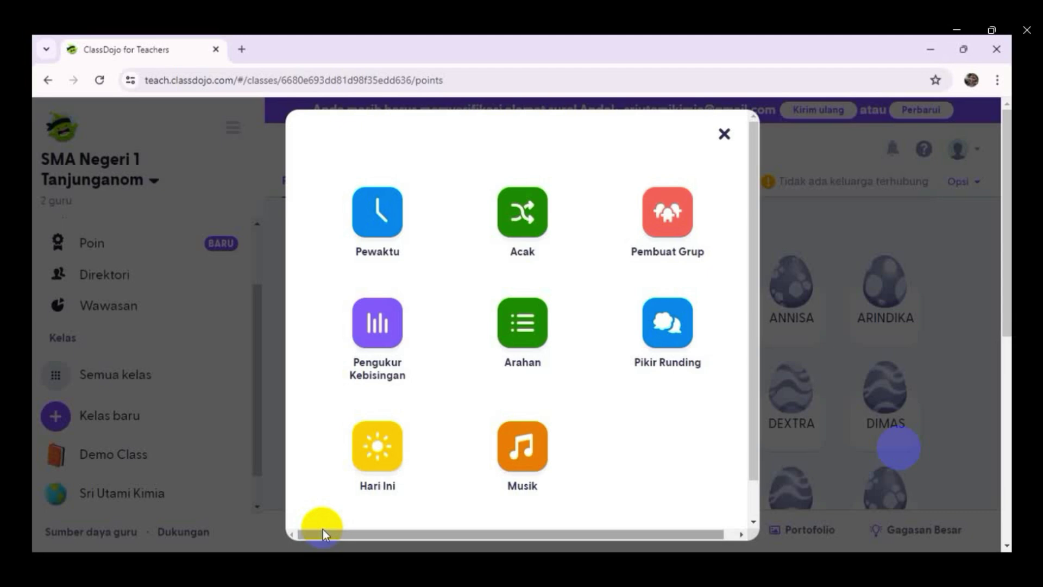
{"action": "left_click", "coordinate": [386, 454]}
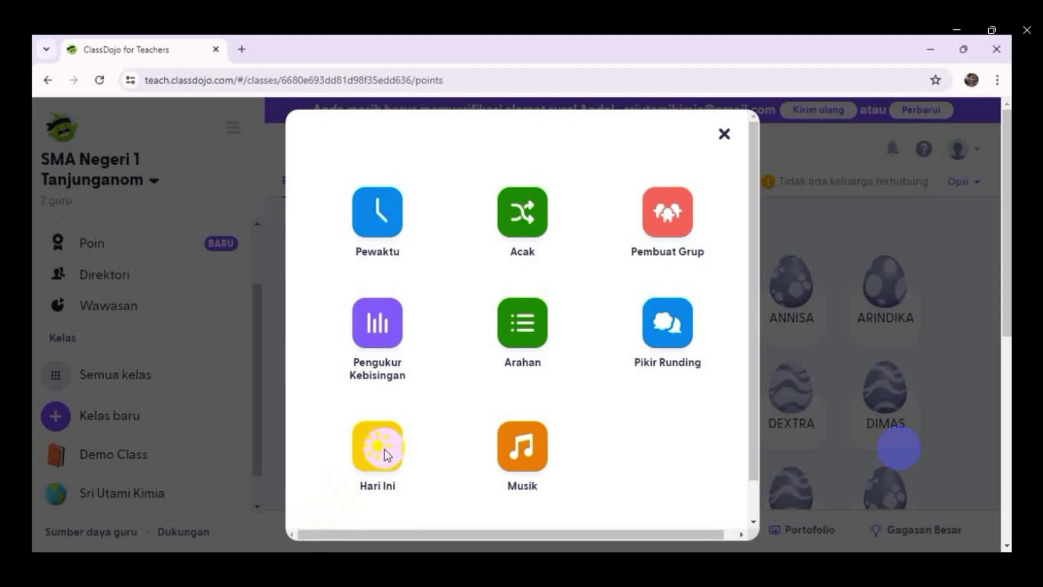
- Write the announcement 'Persiapan quis sel volta silakan belajar 10 menit' and show it full-screen
{"action": "left_click", "coordinate": [520, 344]}
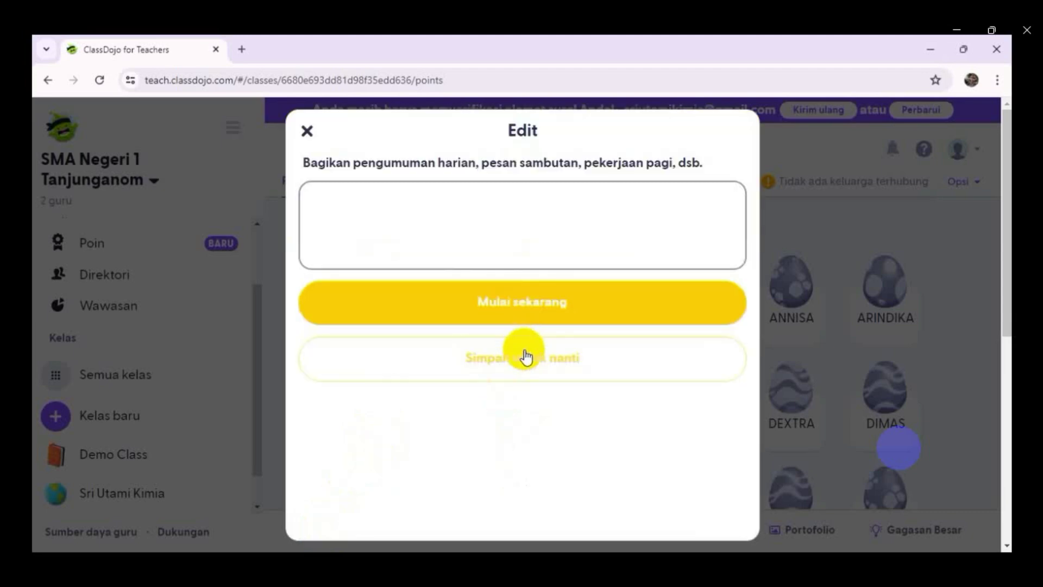
{"action": "left_click", "coordinate": [444, 217]}
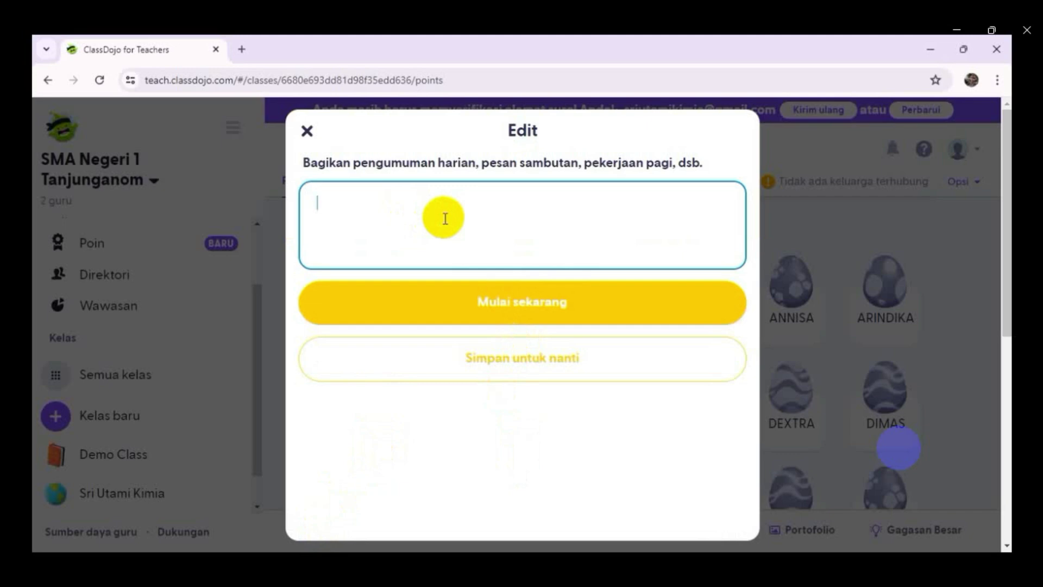
{"action": "type", "text": "Persi"}
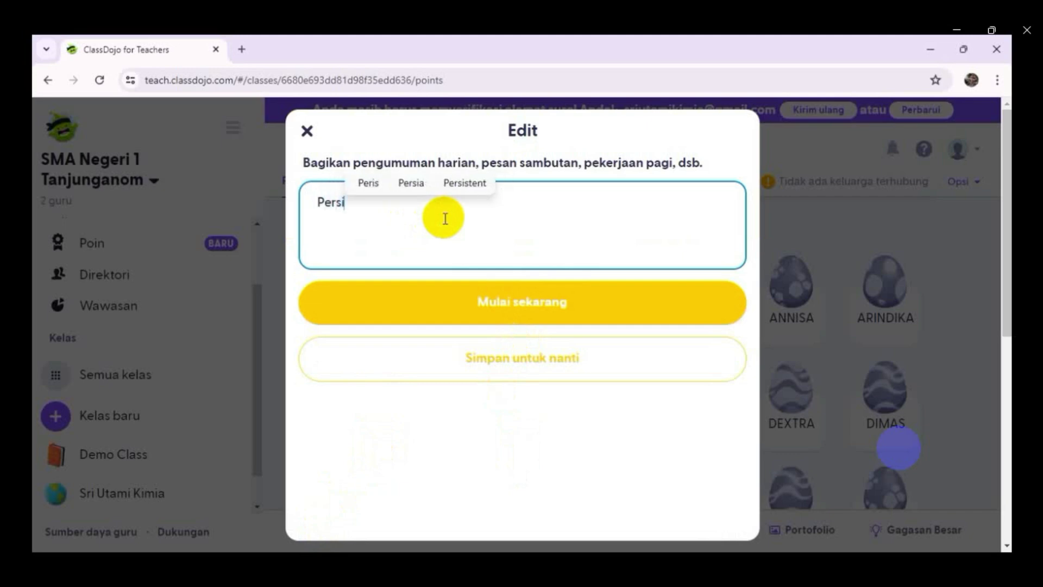
{"action": "type", "text": "apan "}
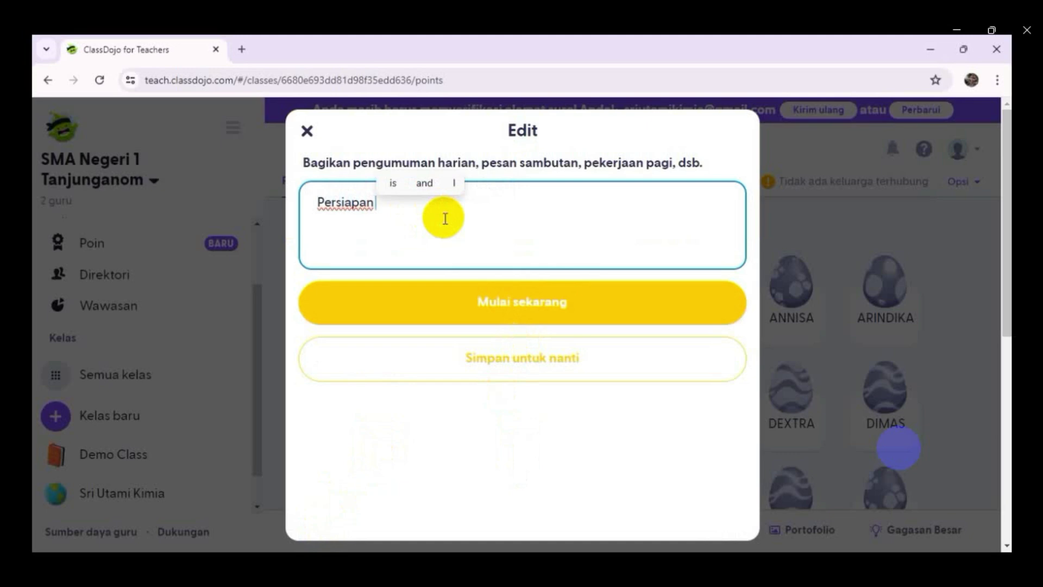
{"action": "type", "text": "quis"}
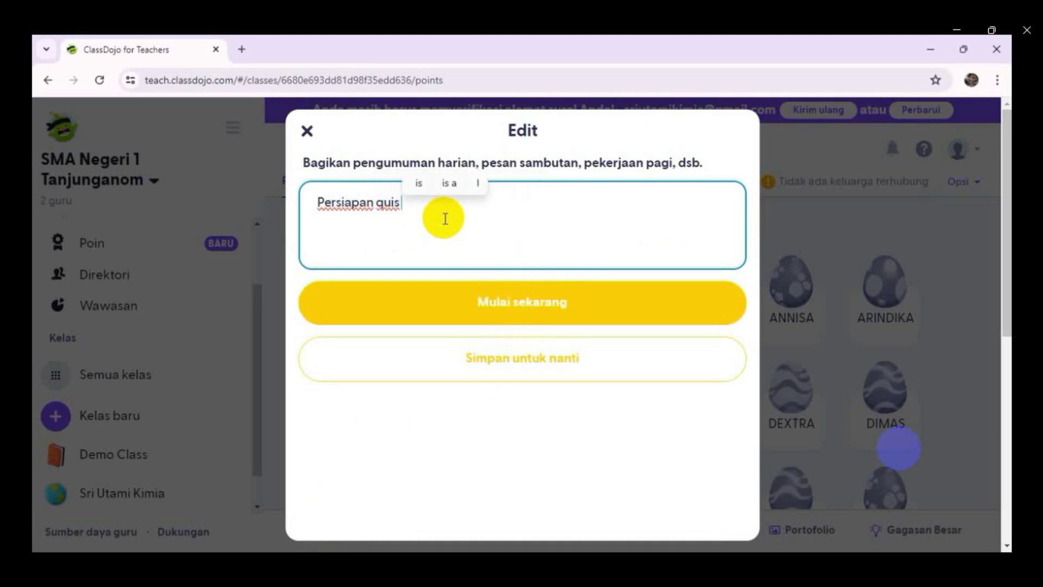
{"action": "type", "text": " belaja"}
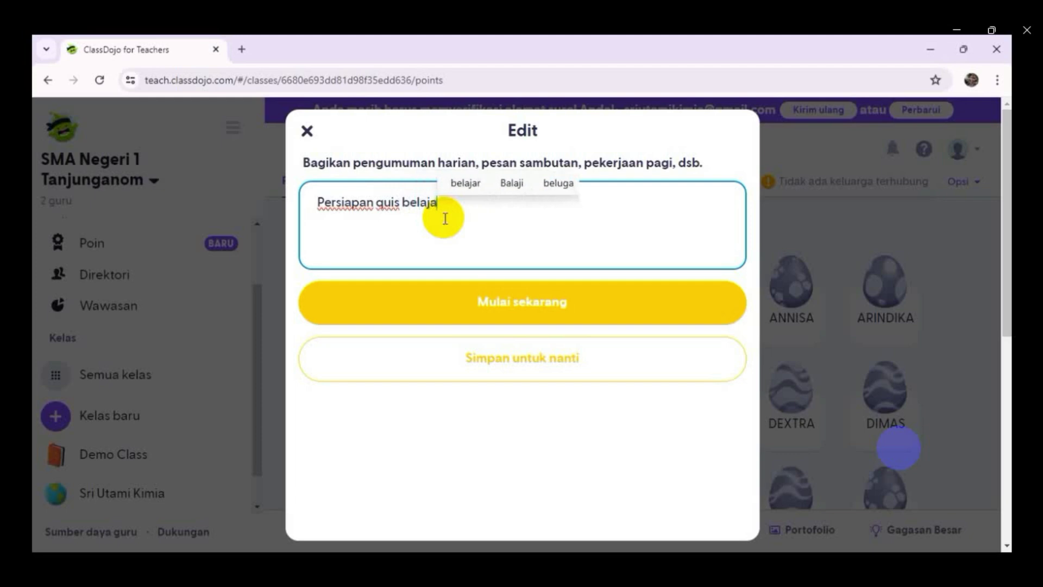
{"action": "type", "text": "r"}
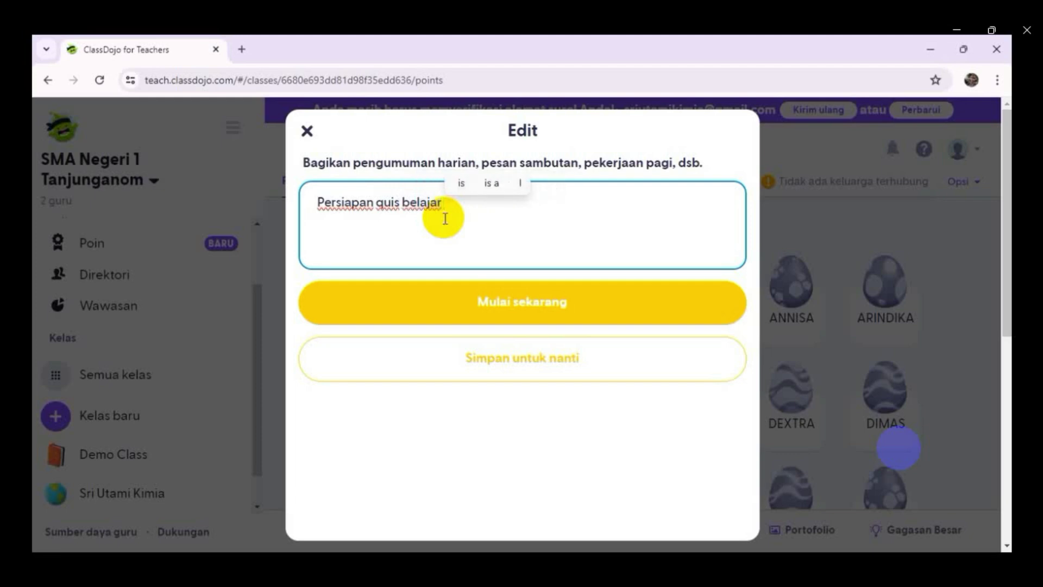
{"action": "type", "text": " 10"}
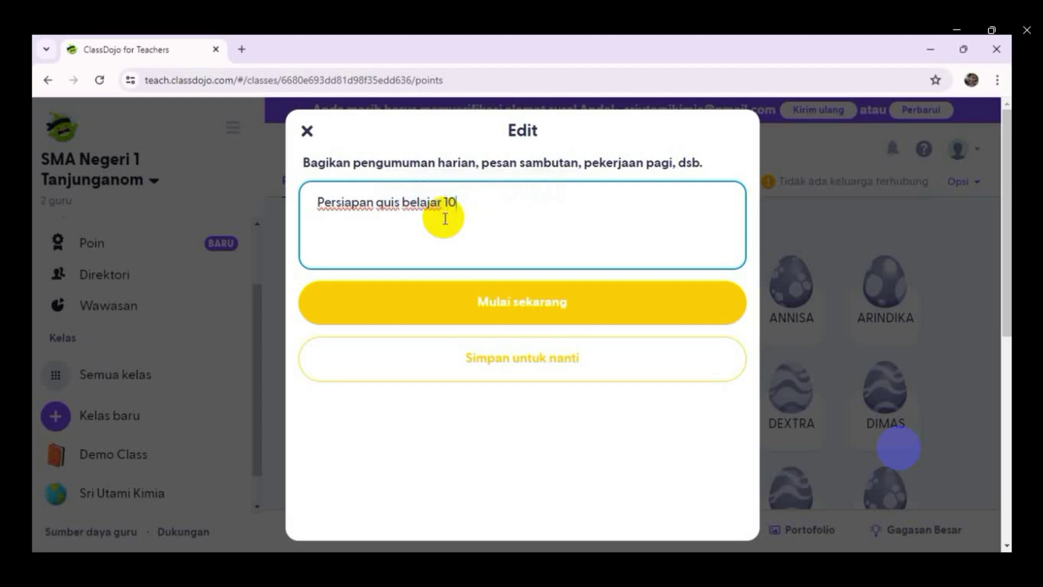
{"action": "type", "text": " menit"}
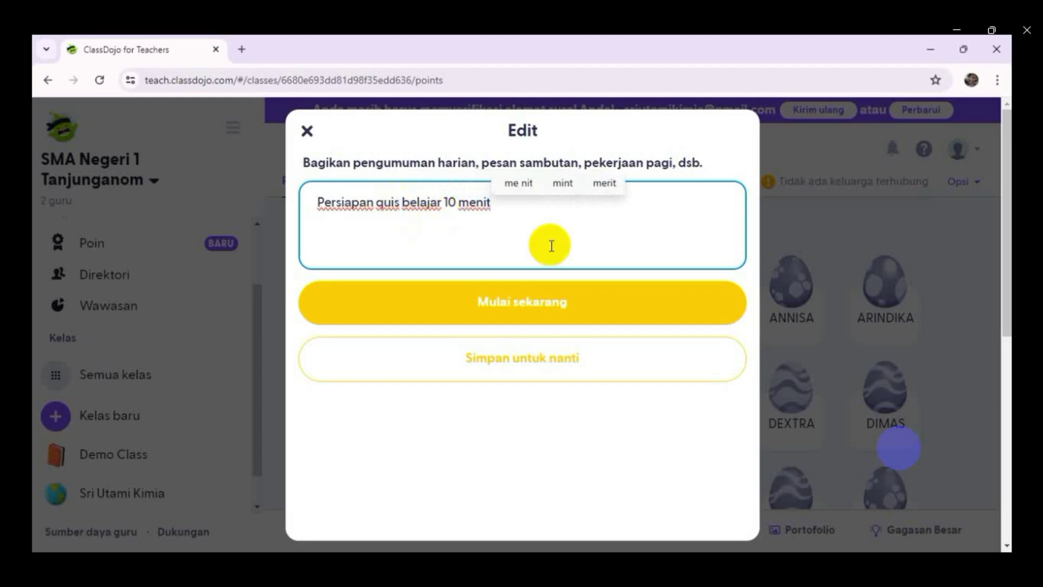
{"action": "type", "text": "sel "}
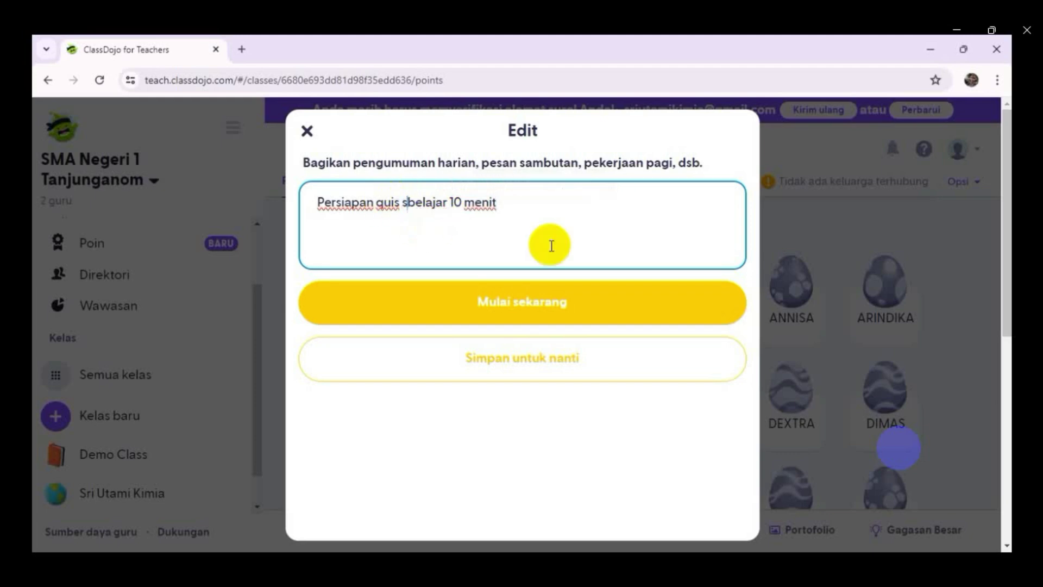
{"action": "type", "text": "volta "}
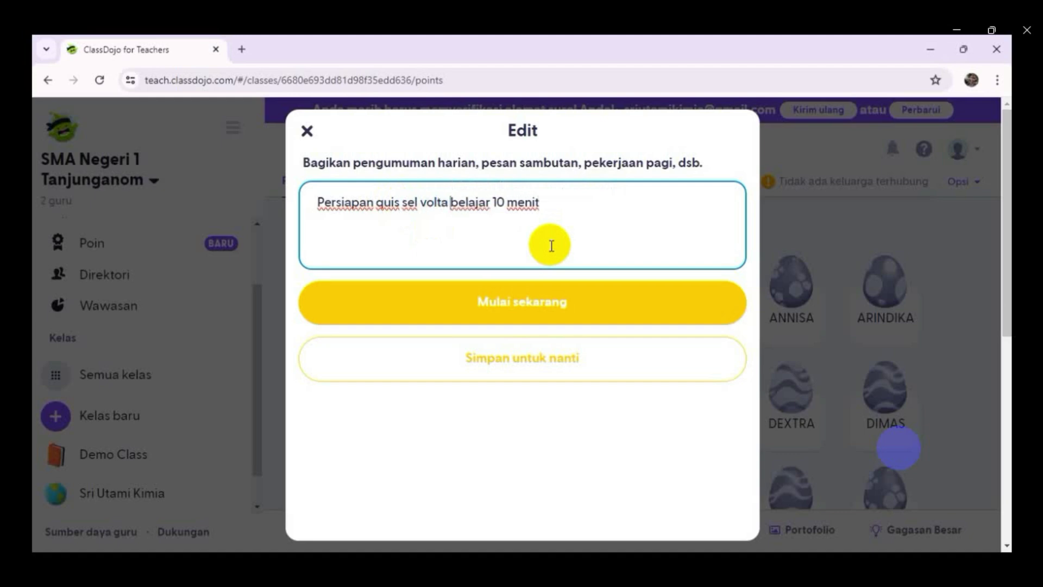
{"action": "type", "text": "silakan"}
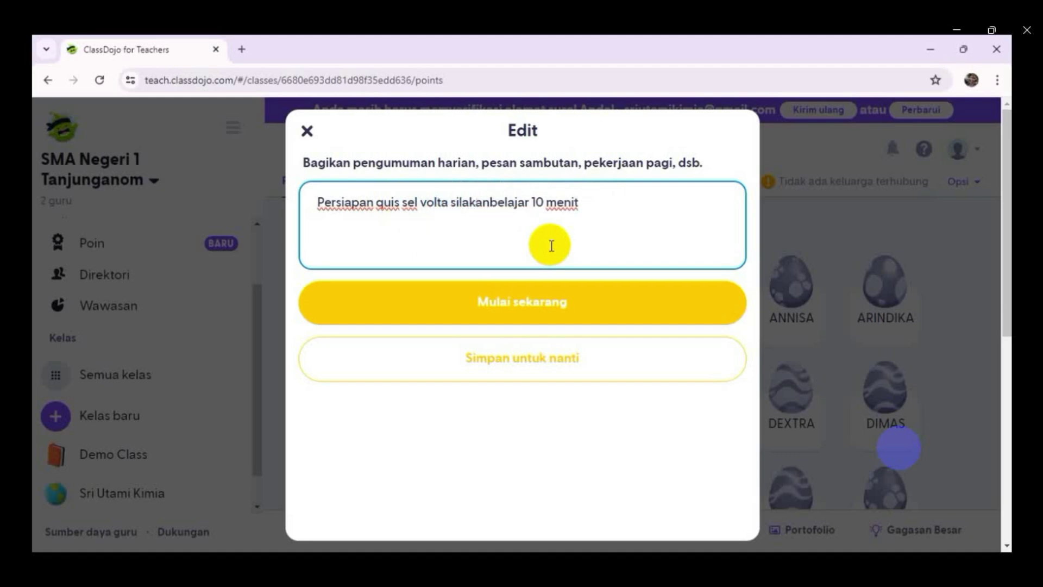
{"action": "left_click", "coordinate": [516, 303]}
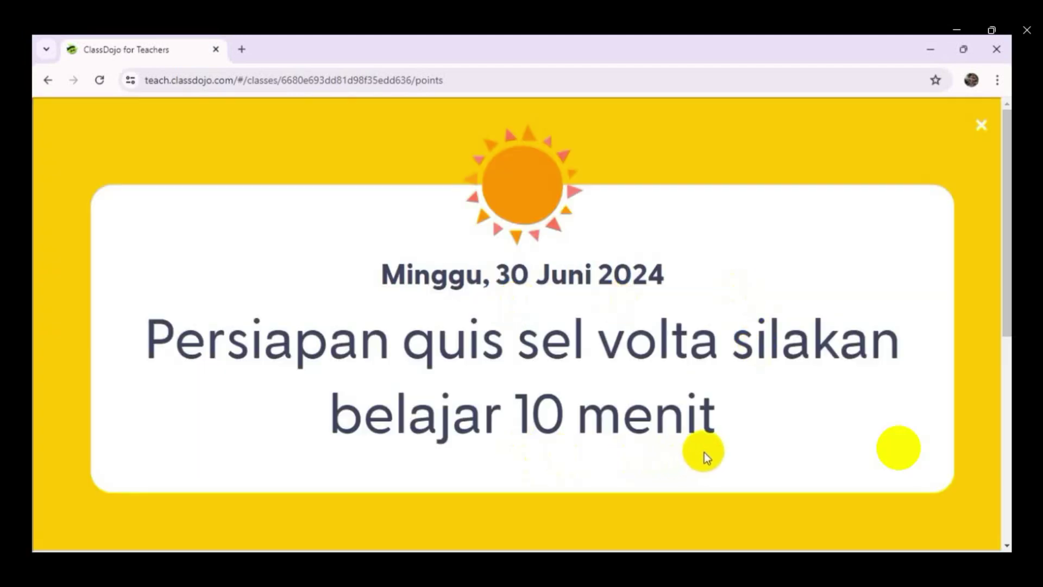
- Take XII 6 attendance with AFRIAN absent and AHMAD and ALKADIA late, and save it
{"action": "left_click", "coordinate": [981, 125]}
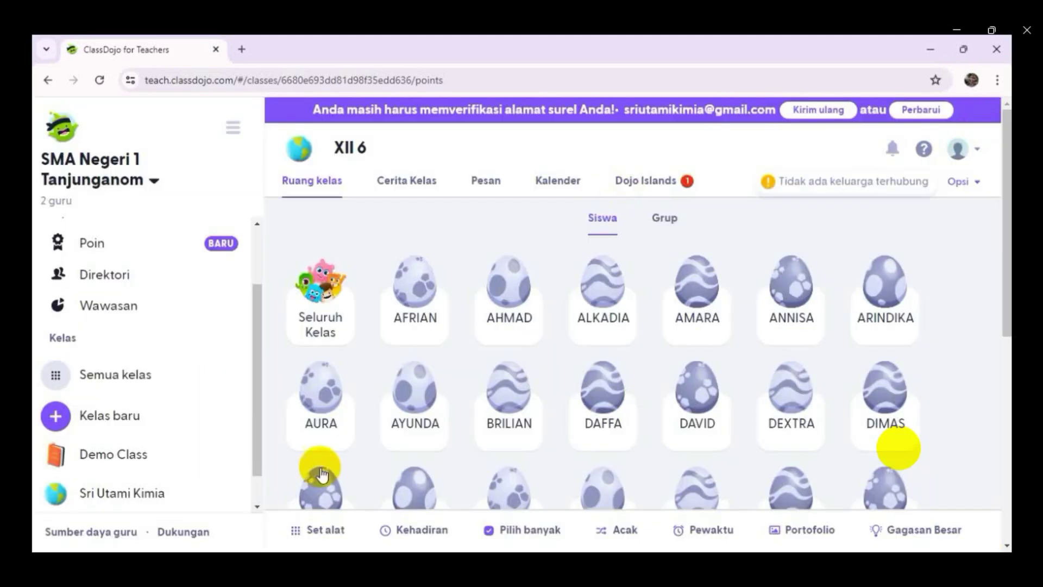
{"action": "left_click", "coordinate": [422, 538]}
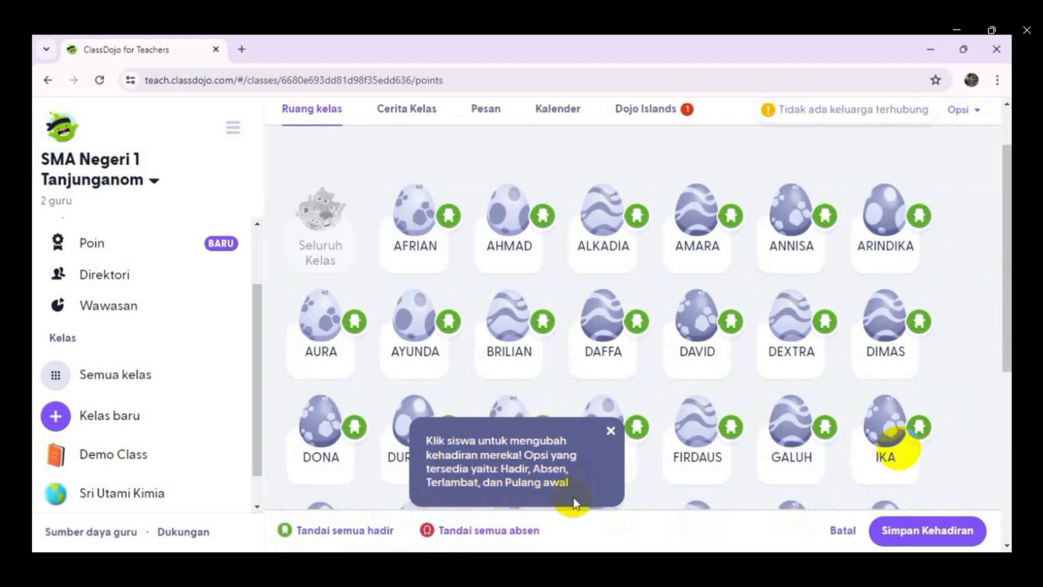
{"action": "left_click", "coordinate": [415, 207]}
{"action": "left_click", "coordinate": [543, 220]}
{"action": "left_click", "coordinate": [543, 220]}
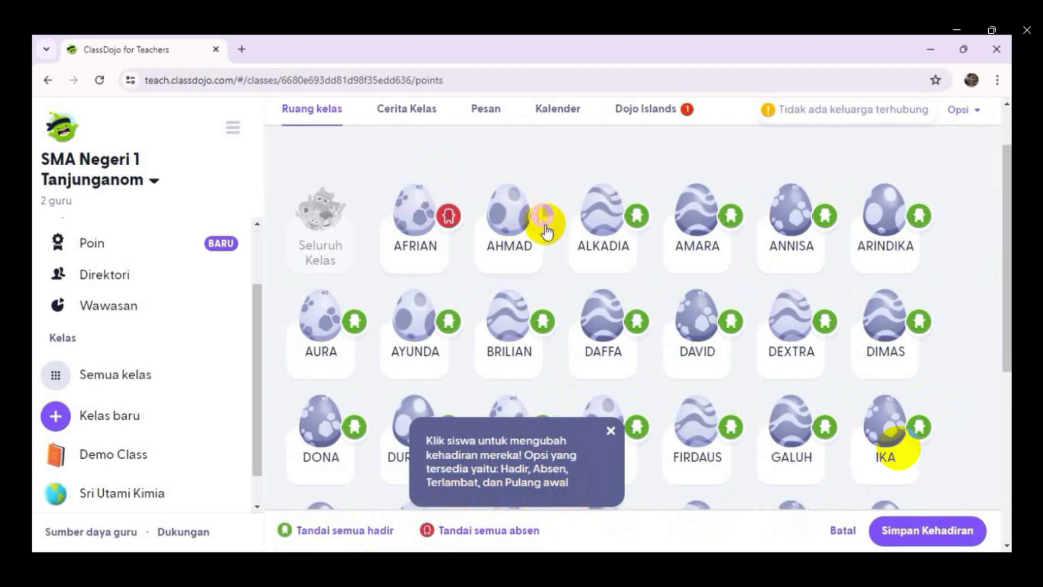
{"action": "left_click", "coordinate": [635, 220]}
{"action": "left_click", "coordinate": [633, 230]}
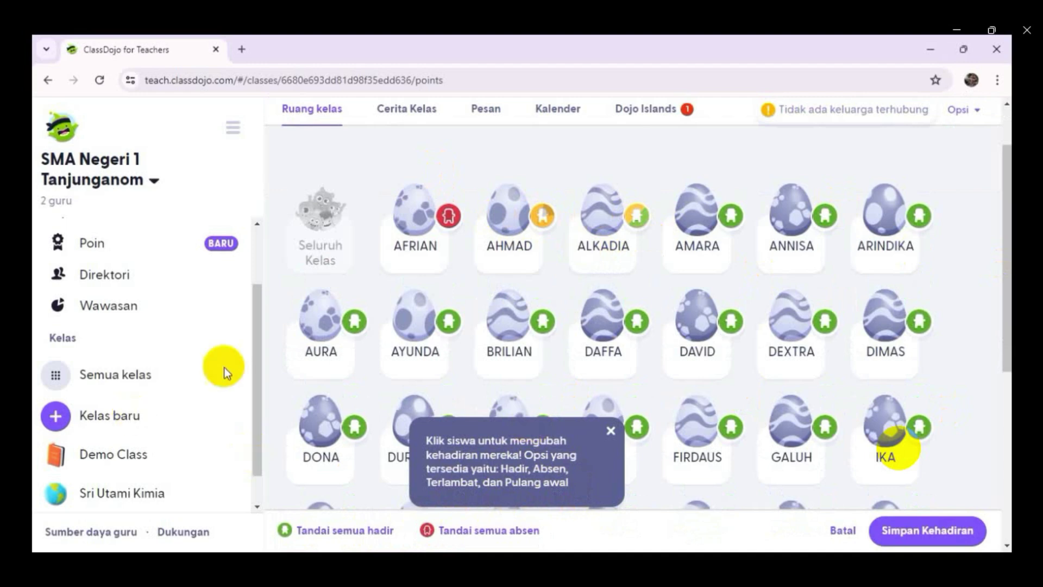
{"action": "left_click", "coordinate": [906, 531]}
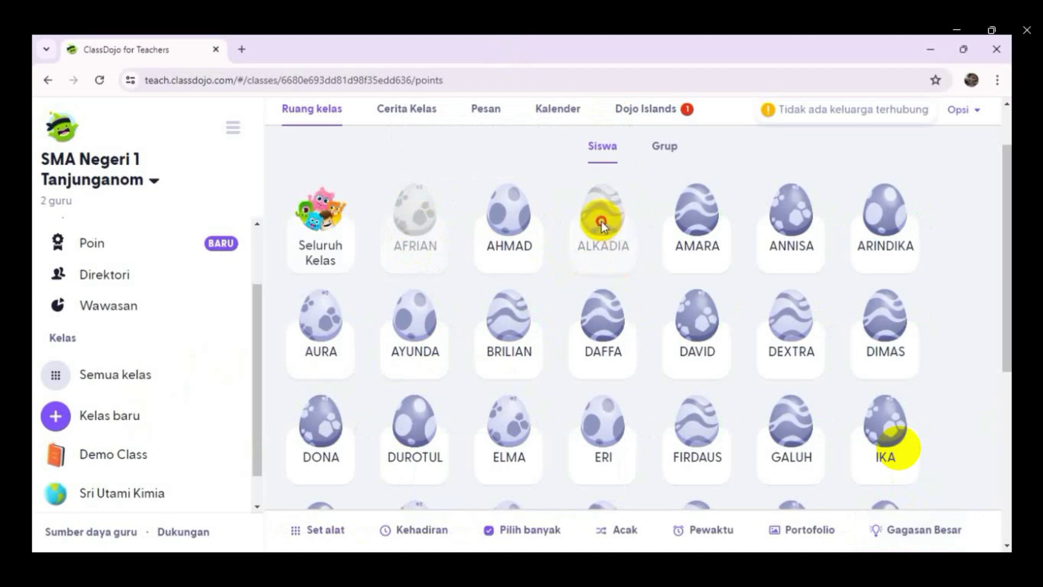
{"action": "scroll", "coordinate": [634, 426], "scroll_direction": "down", "scroll_amount": 5}
{"action": "scroll", "coordinate": [634, 432], "scroll_direction": "up", "scroll_amount": 4}
{"action": "scroll", "coordinate": [622, 422], "scroll_direction": "up", "scroll_amount": 2}
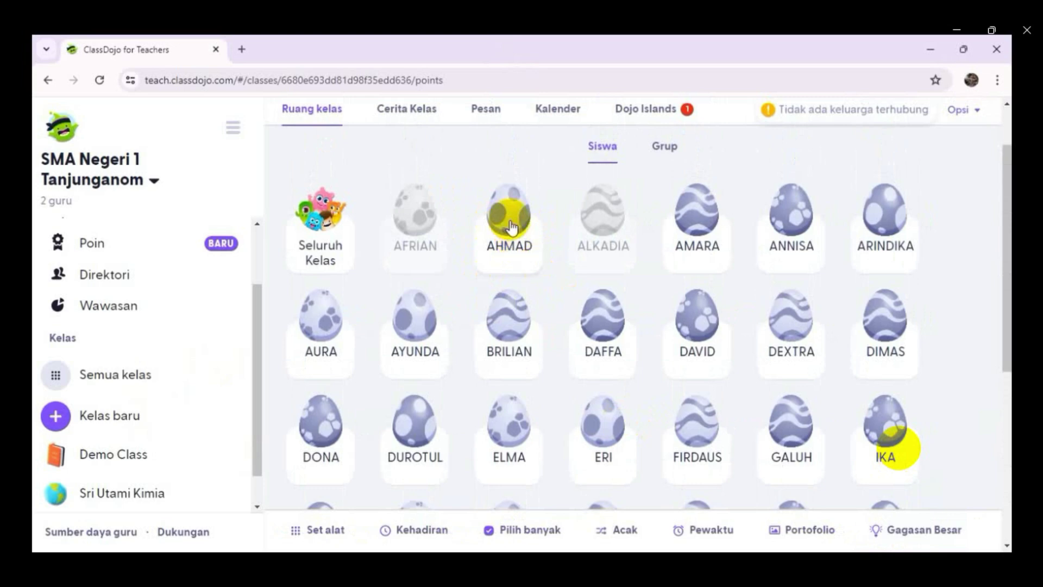
- Give AHMAD one Berpartisipasi point, then bring up AMARA's feedback options
{"action": "left_click", "coordinate": [511, 228]}
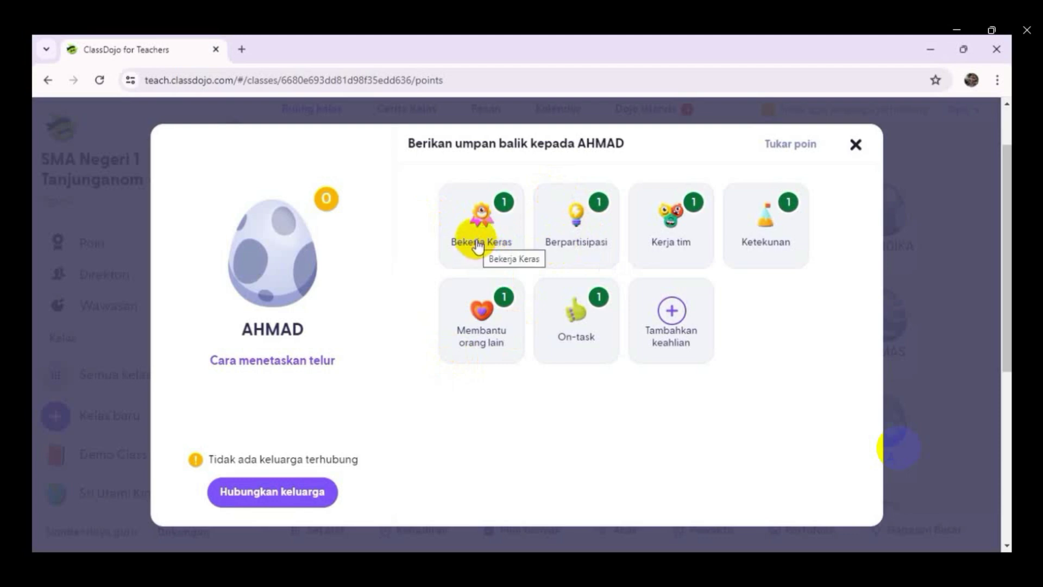
{"action": "left_click", "coordinate": [584, 238]}
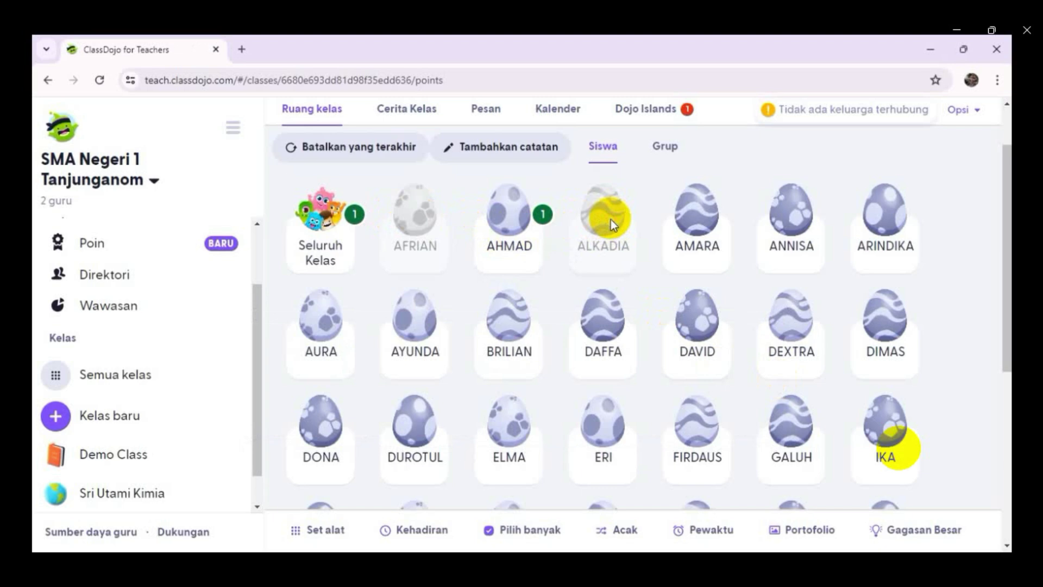
{"action": "scroll", "coordinate": [818, 393], "scroll_direction": "down", "scroll_amount": 6}
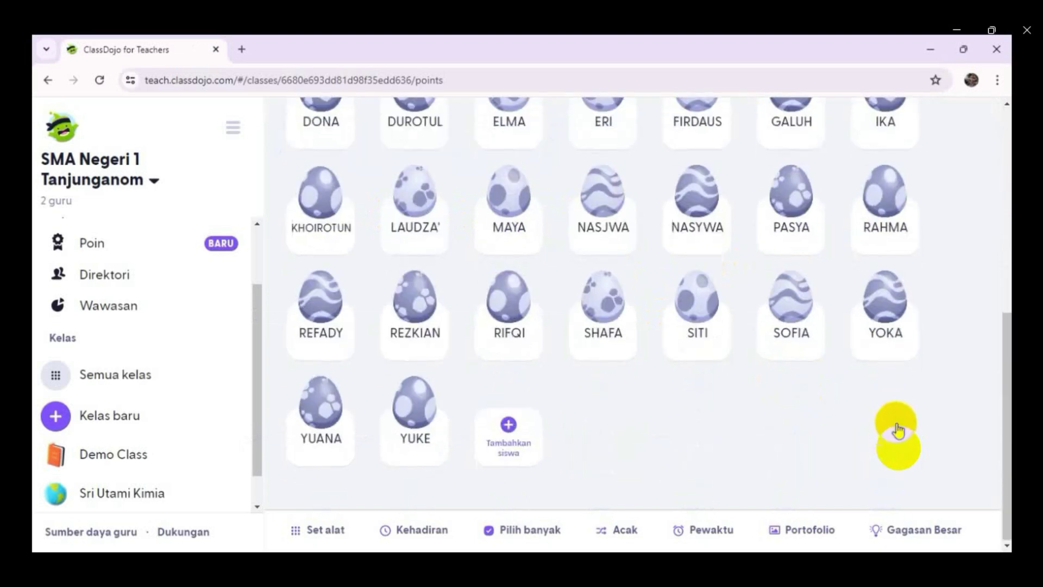
{"action": "scroll", "coordinate": [1002, 430], "scroll_direction": "up", "scroll_amount": 6}
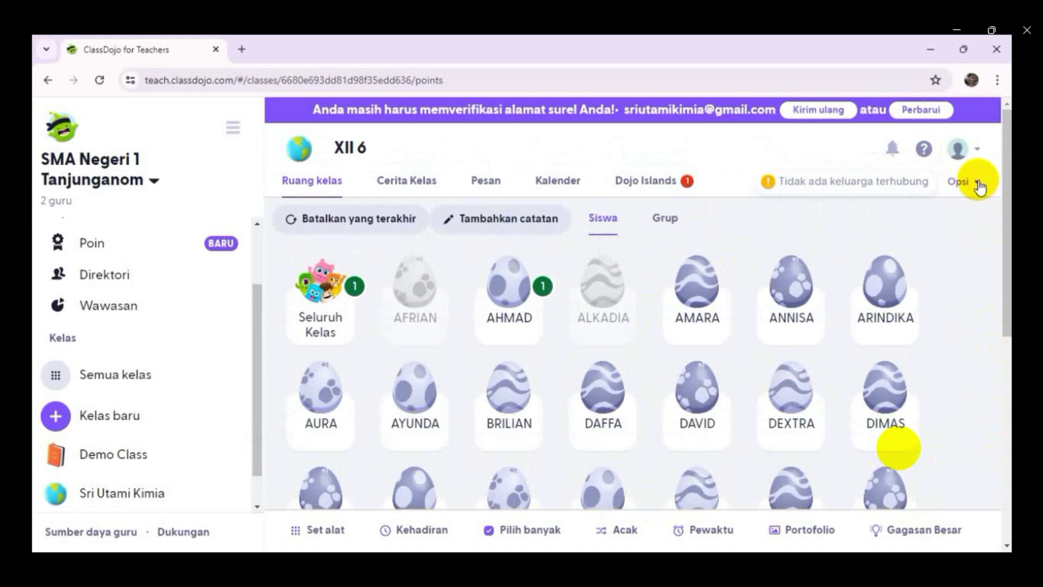
{"action": "left_click", "coordinate": [702, 296]}
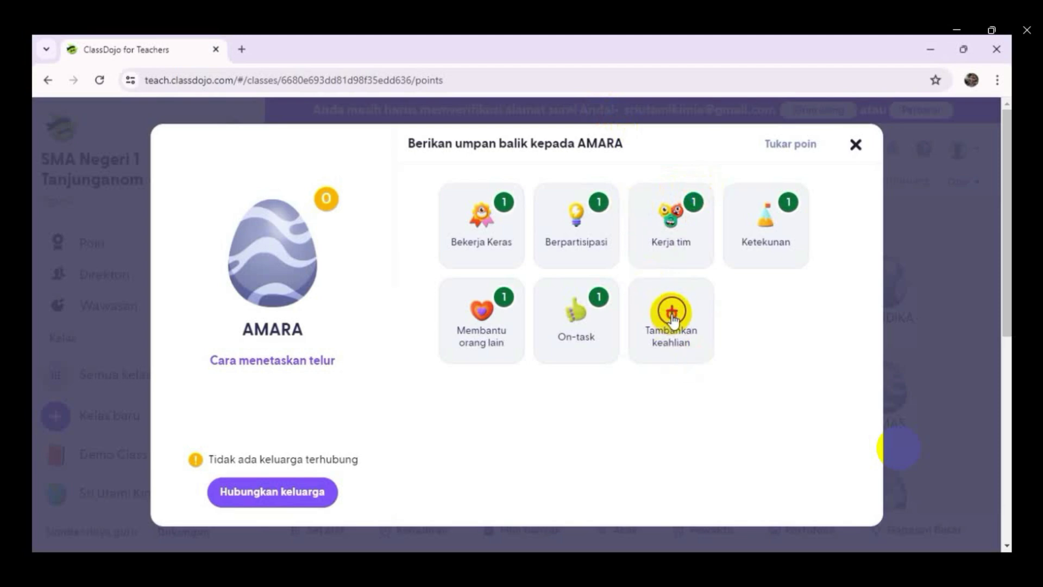
- Add a new positive skill named 'Aktif bertanya' to the class
{"action": "left_click", "coordinate": [687, 326]}
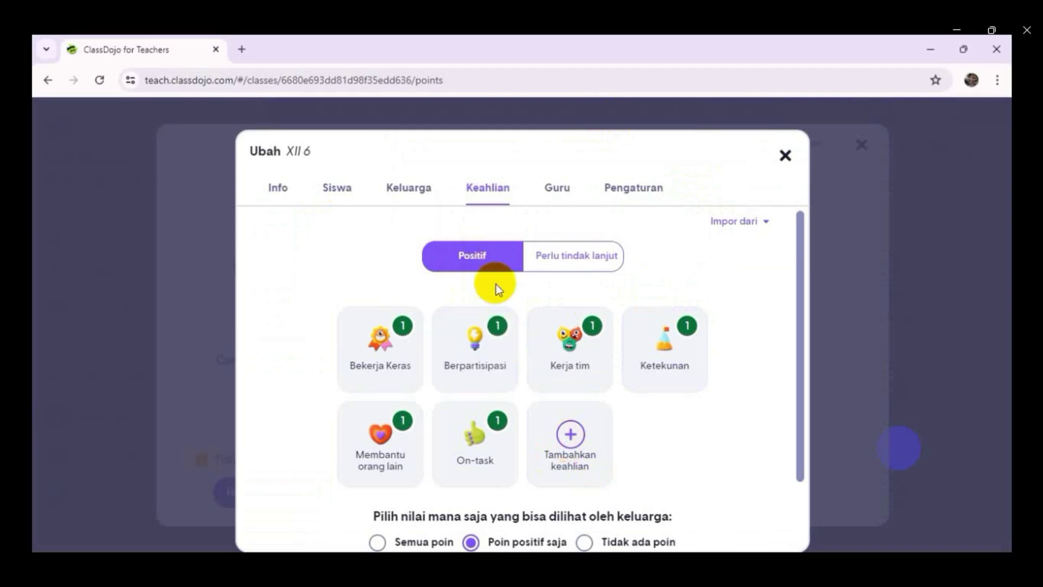
{"action": "left_click", "coordinate": [570, 434]}
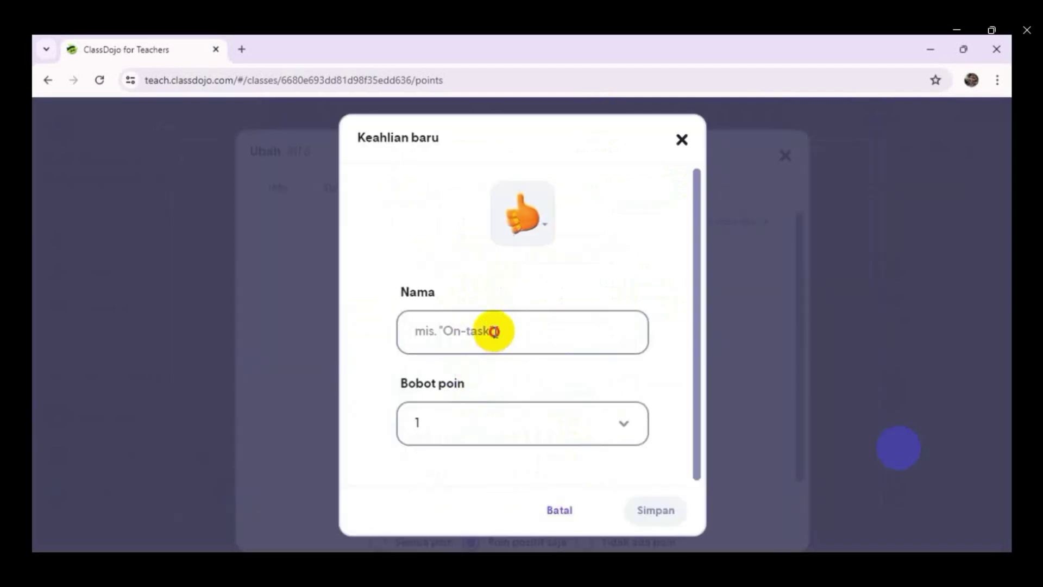
{"action": "left_click", "coordinate": [463, 337]}
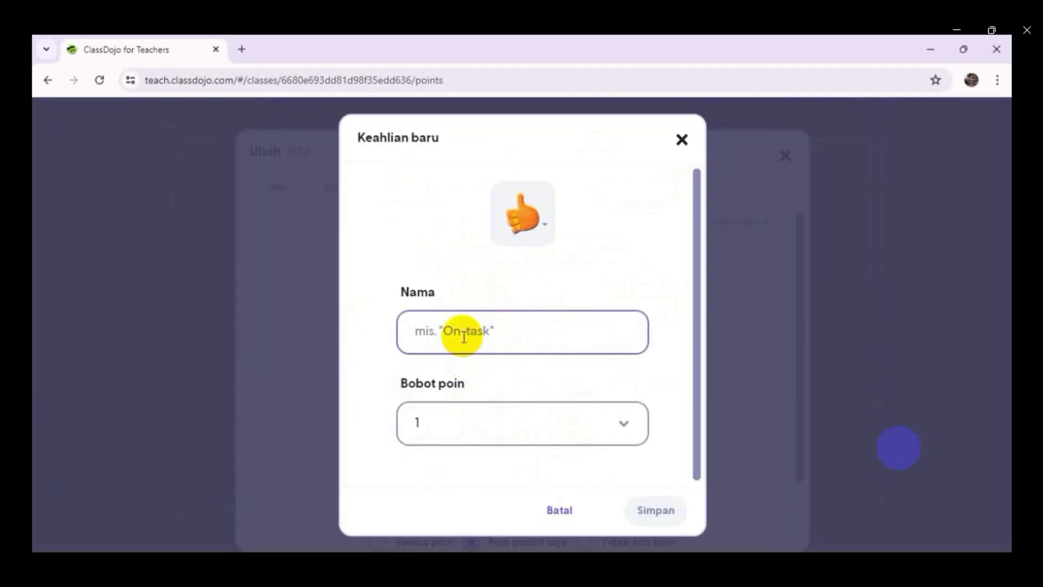
{"action": "type", "text": "Aktif bertanya"}
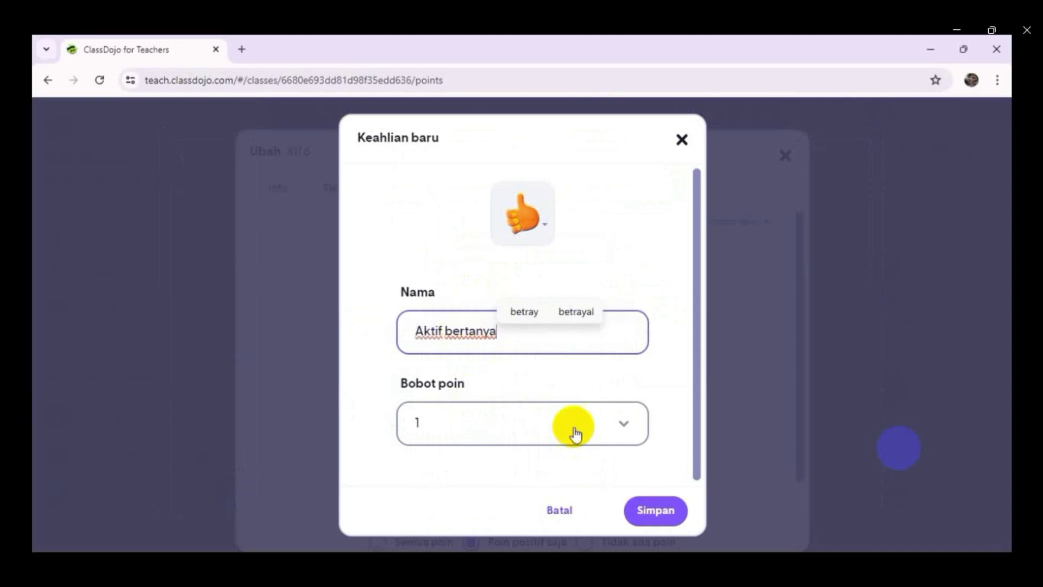
{"action": "left_click", "coordinate": [656, 513]}
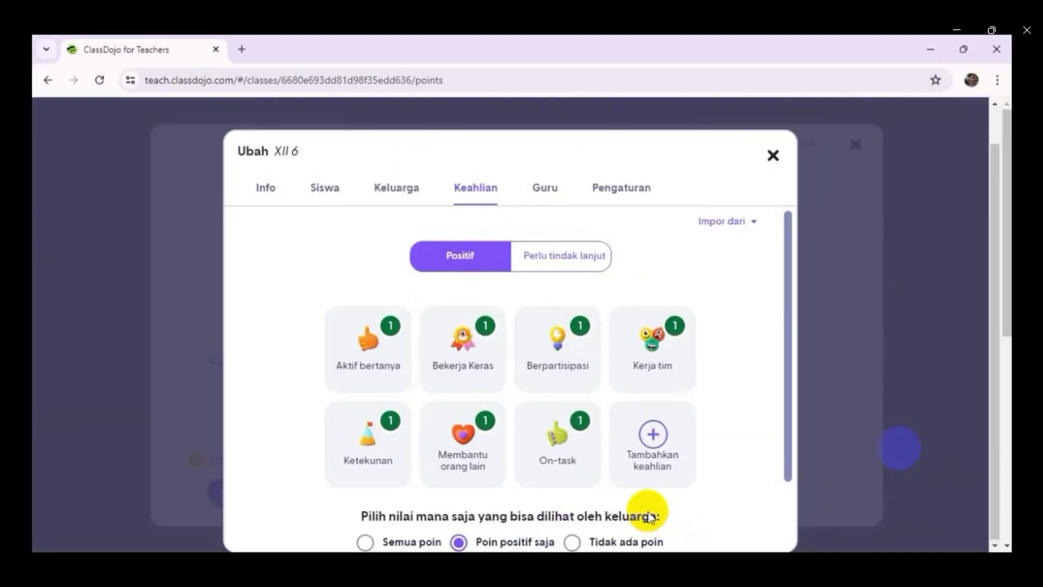
- Add a second positive skill 'Aktif menjawab' and show the needs-work skills list
{"action": "left_click", "coordinate": [654, 436]}
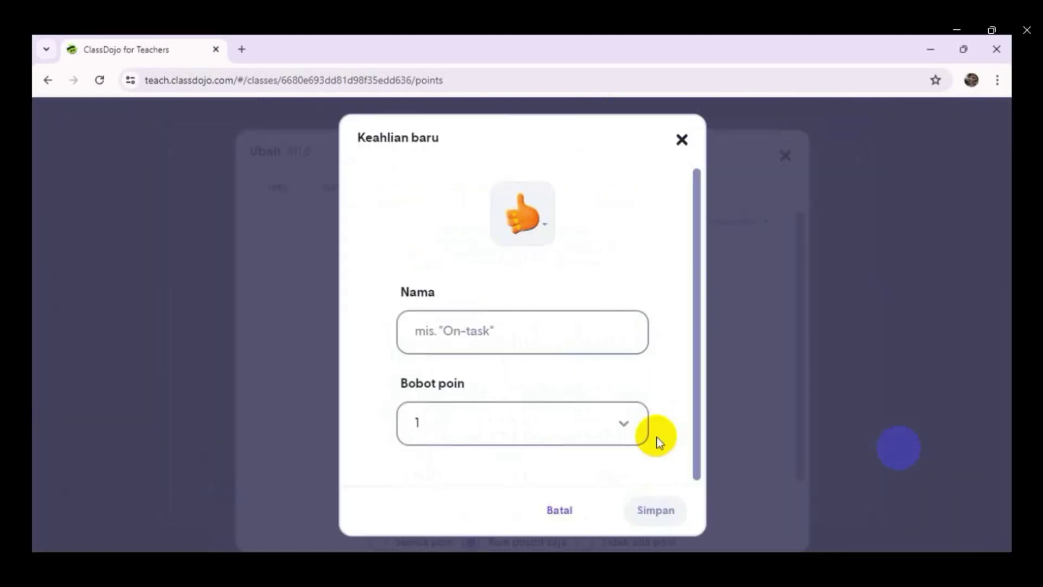
{"action": "left_click", "coordinate": [450, 329]}
{"action": "type", "text": "Aktif"}
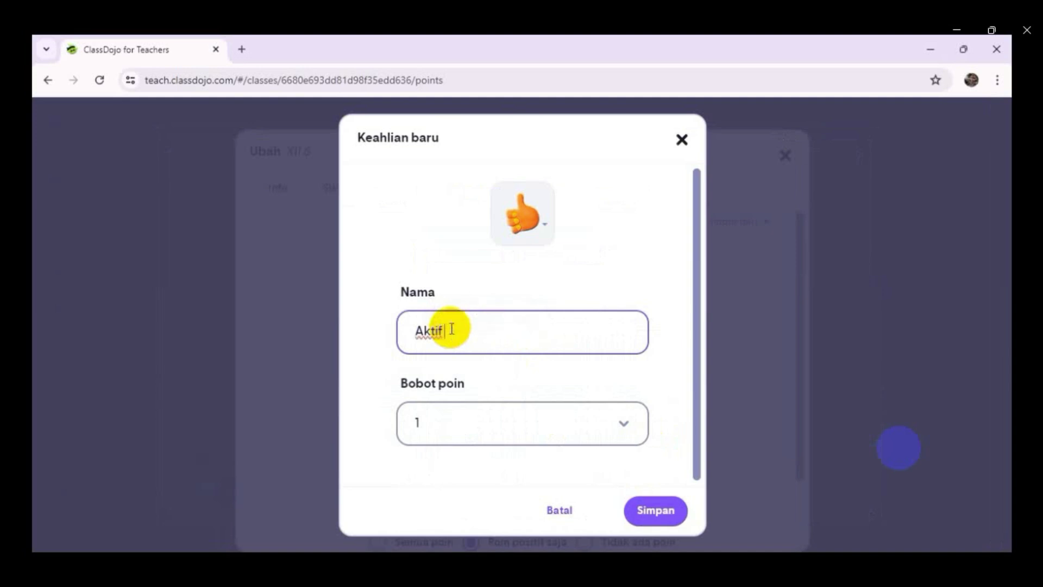
{"action": "type", "text": " menjawab"}
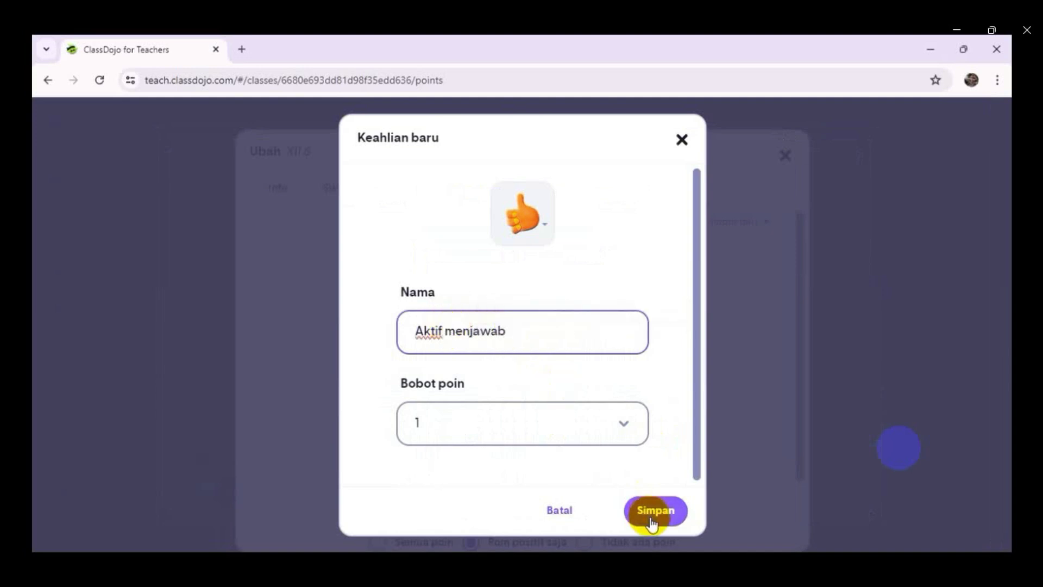
{"action": "left_click", "coordinate": [651, 512]}
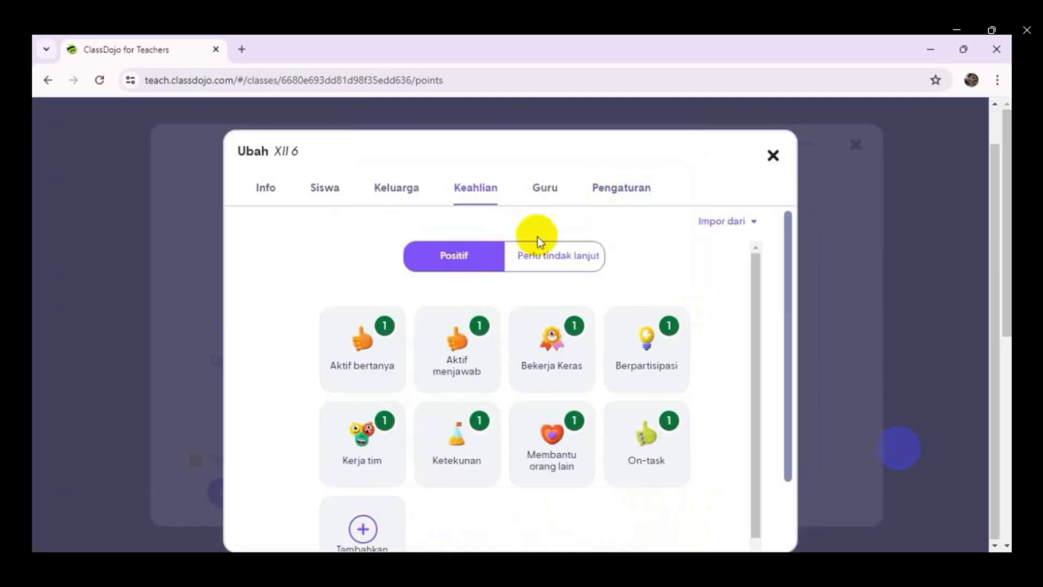
{"action": "left_click", "coordinate": [542, 256]}
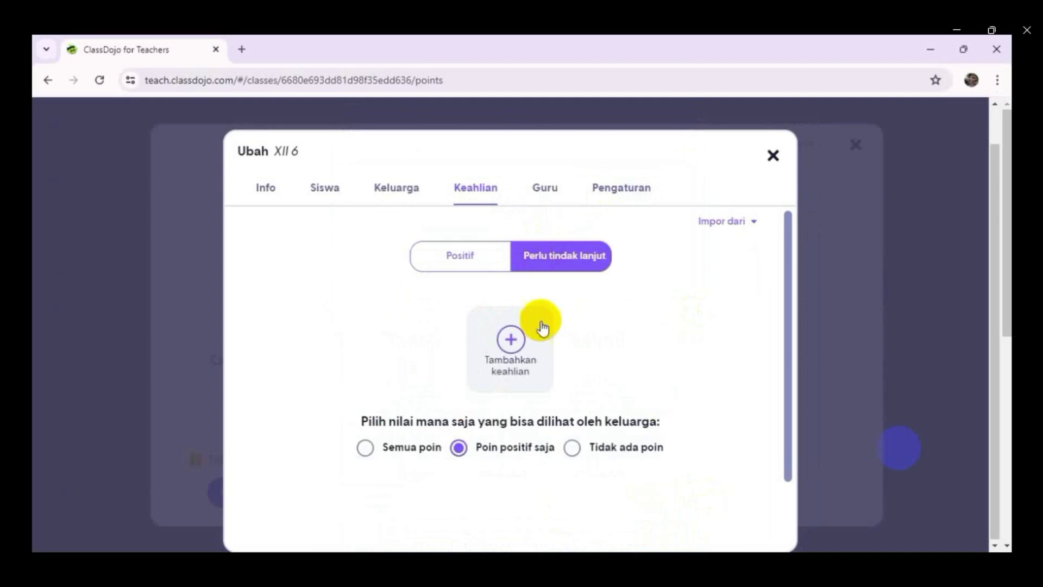
- Add a needs-work skill 'Terlambat masuk kelas' worth -1 point
{"action": "left_click", "coordinate": [520, 351]}
{"action": "left_click", "coordinate": [469, 337]}
{"action": "type", "text": "Te"}
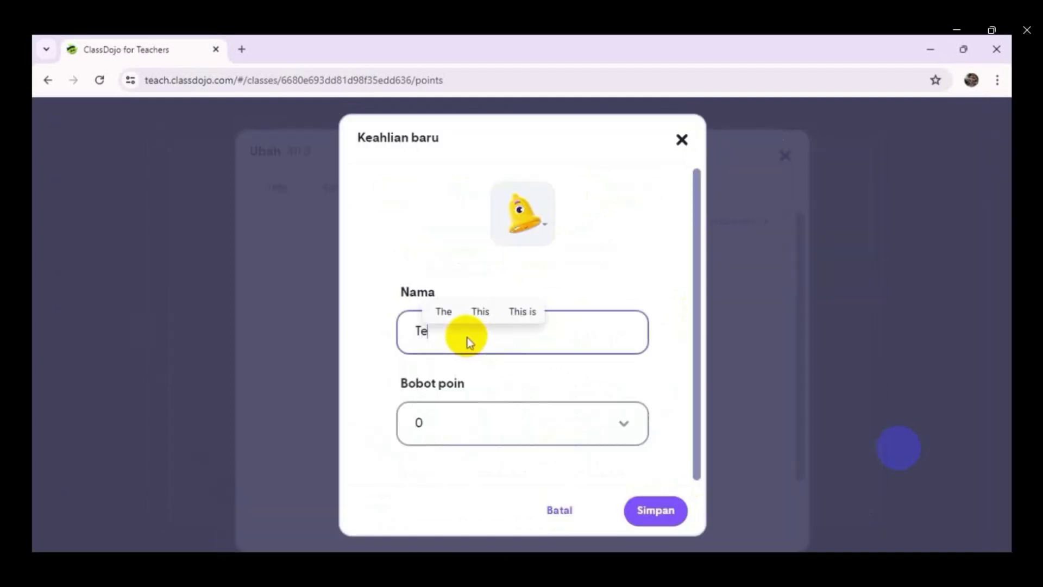
{"action": "type", "text": "rlambat masuk kelas"}
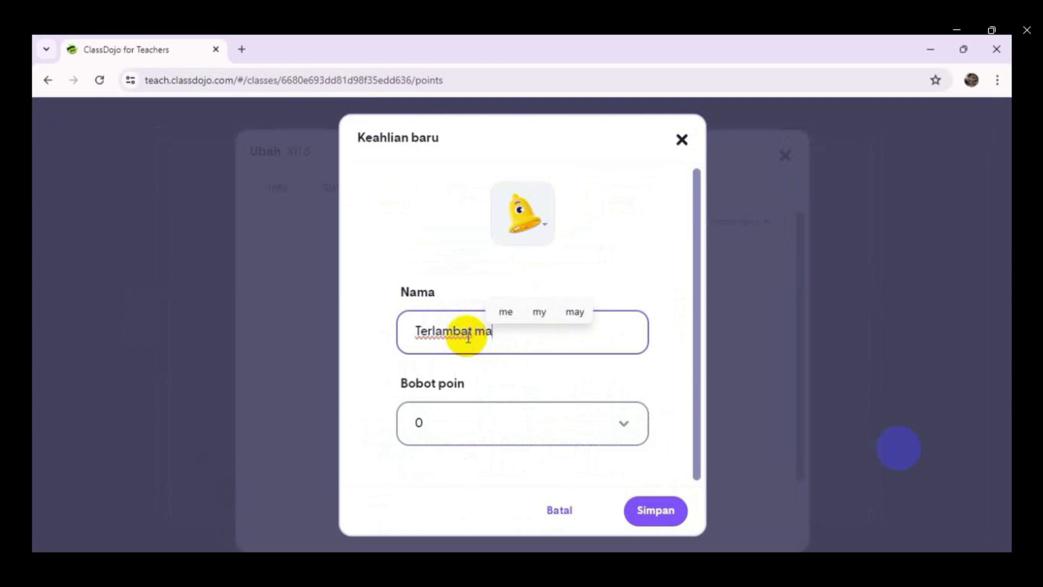
{"action": "left_click", "coordinate": [622, 430]}
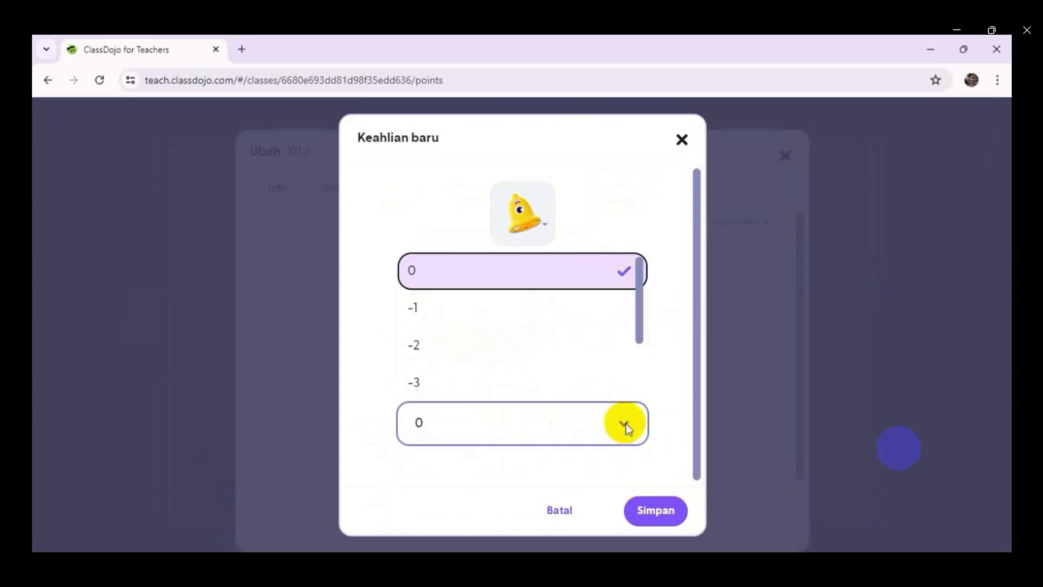
{"action": "left_click", "coordinate": [429, 306]}
{"action": "left_click", "coordinate": [652, 526]}
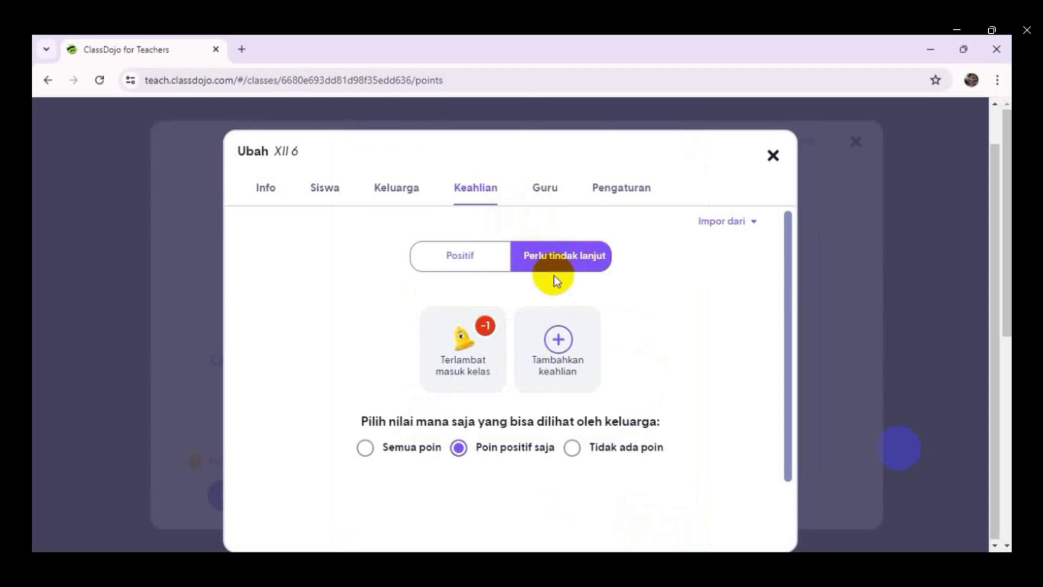
- Add a needs-work skill 'Bertengkar di kelas' worth -2, then reopen AMARA's feedback
{"action": "left_click", "coordinate": [554, 347]}
{"action": "left_click", "coordinate": [481, 337]}
{"action": "type", "text": "Bertengkar"}
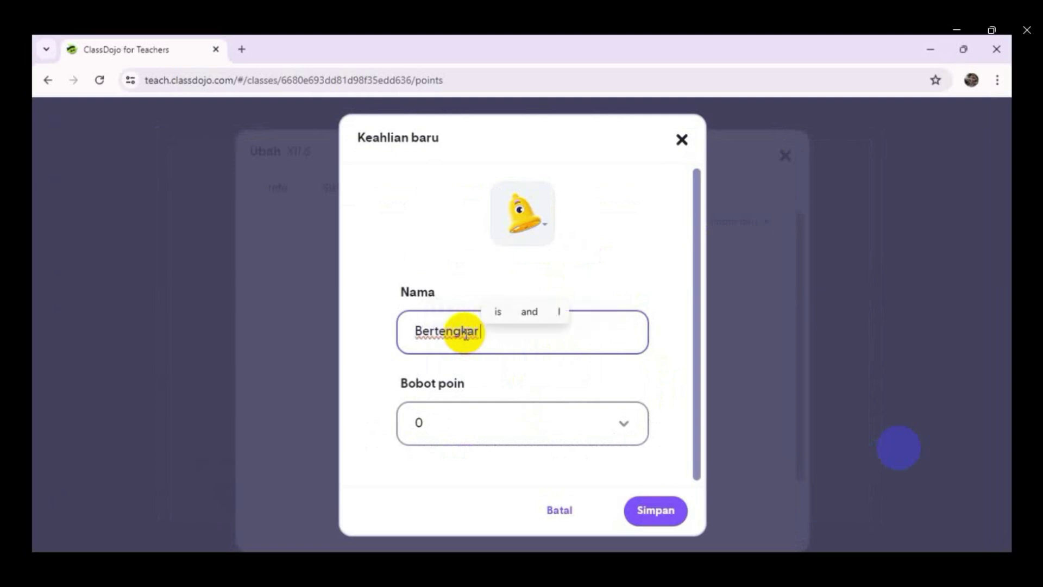
{"action": "type", "text": " di kelas"}
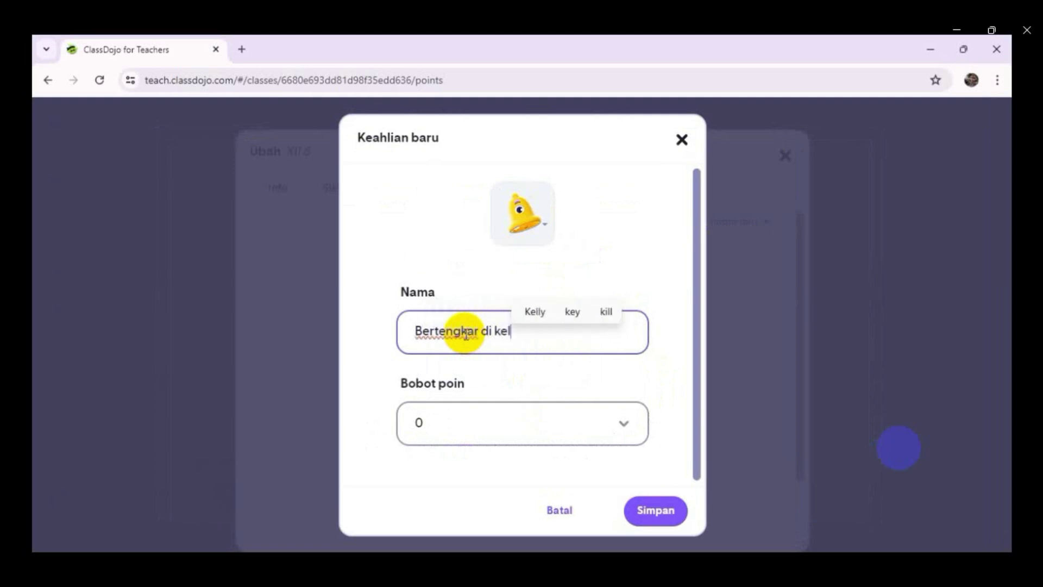
{"action": "left_click", "coordinate": [624, 427]}
{"action": "left_click", "coordinate": [448, 350]}
{"action": "left_click", "coordinate": [655, 513]}
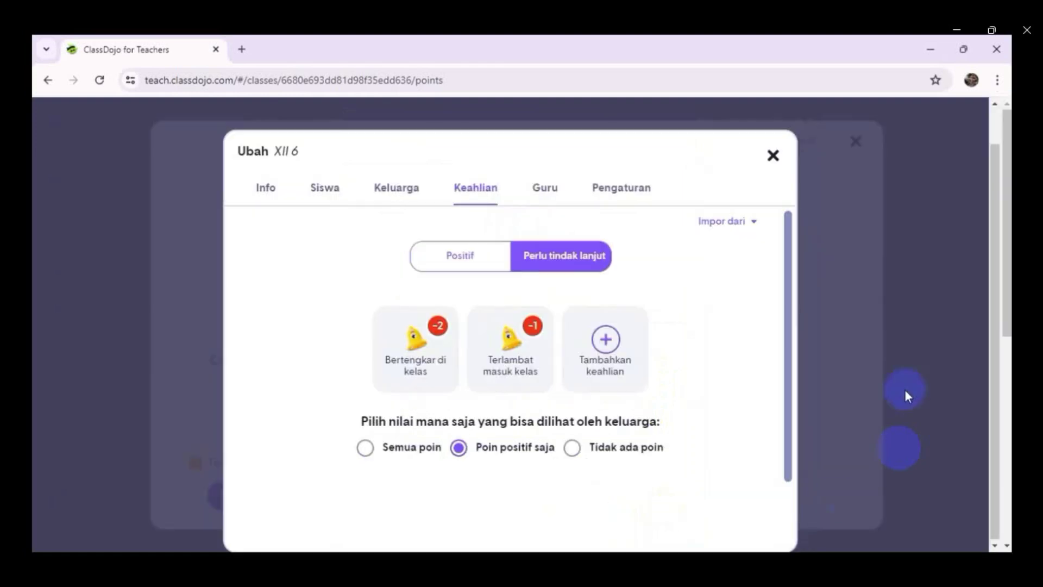
{"action": "left_click", "coordinate": [775, 152]}
{"action": "left_click", "coordinate": [893, 333]}
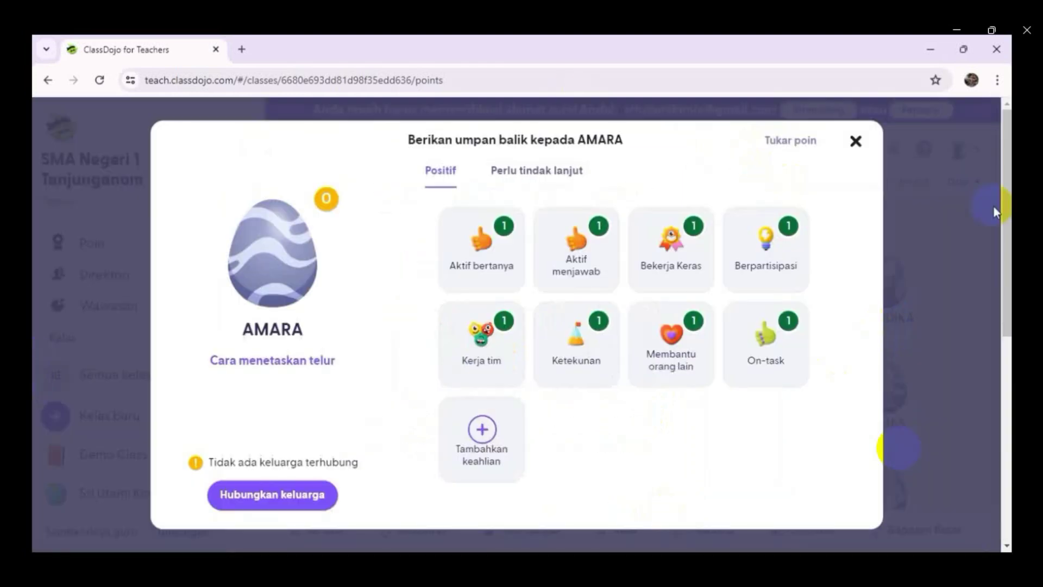
- Redeem AHMAD's 1 point with the note 'Dapat bolpoin cantik'
{"action": "left_click", "coordinate": [857, 144]}
{"action": "scroll", "coordinate": [554, 366], "scroll_direction": "down", "scroll_amount": 3}
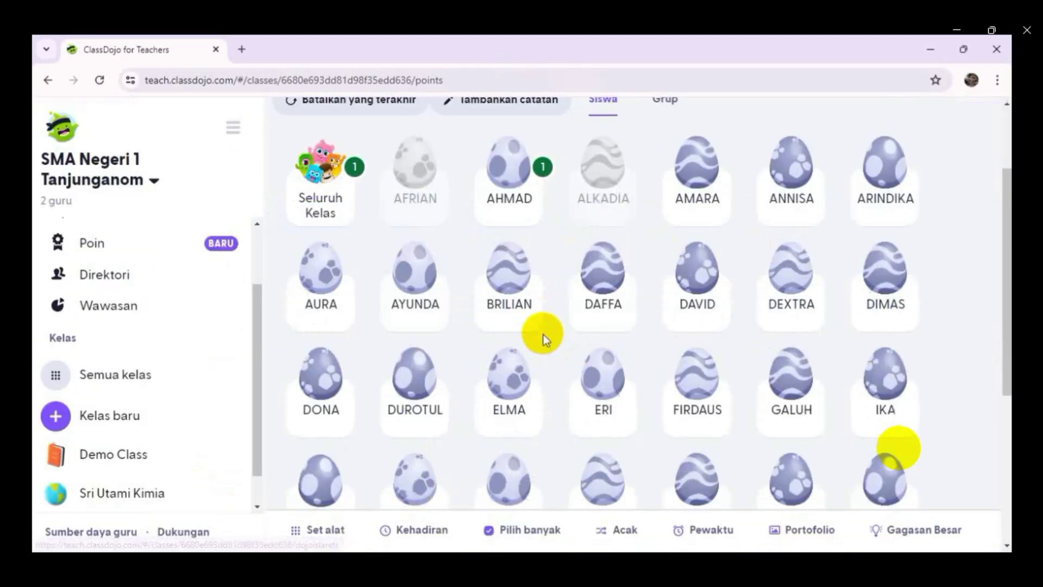
{"action": "left_click", "coordinate": [513, 182]}
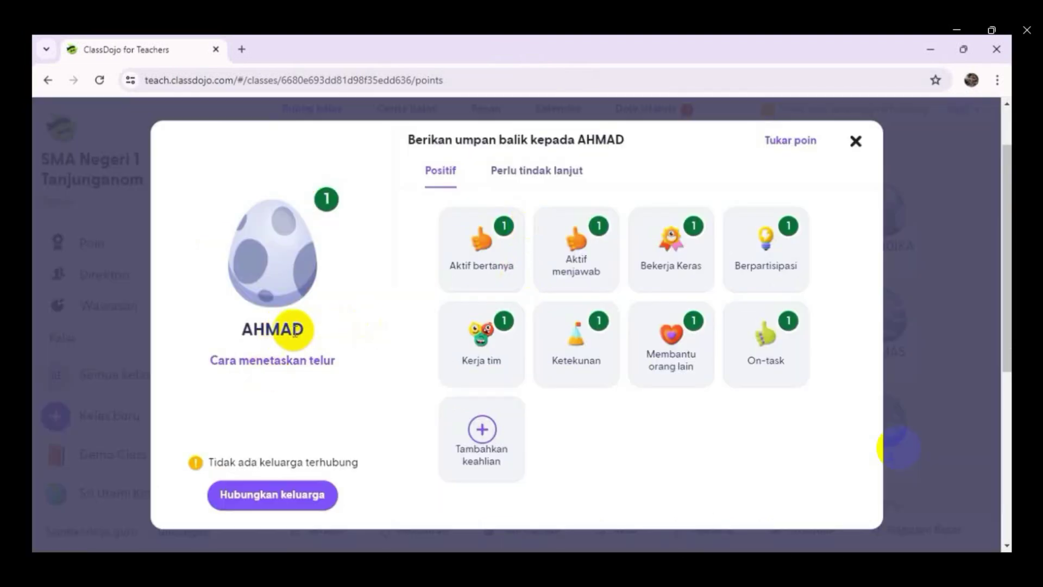
{"action": "left_click", "coordinate": [782, 139]}
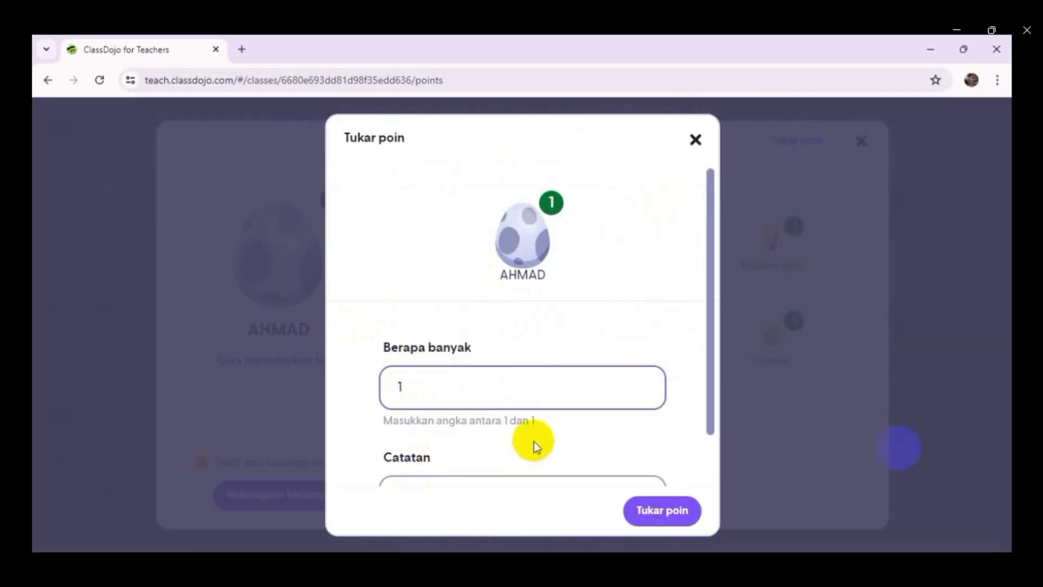
{"action": "left_click", "coordinate": [436, 442]}
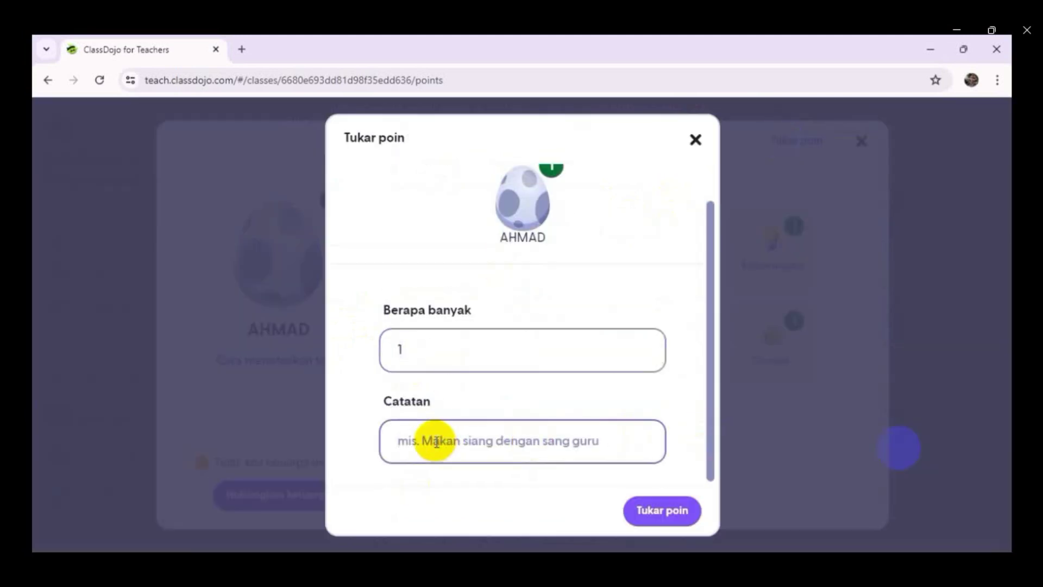
{"action": "type", "text": "Dapat bolpoin cantik"}
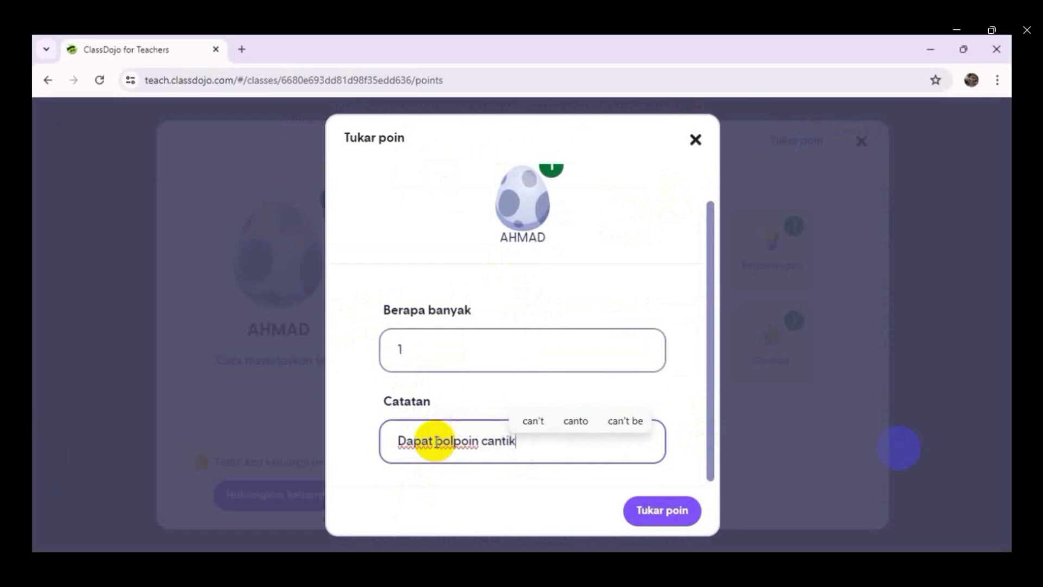
{"action": "left_click", "coordinate": [661, 512]}
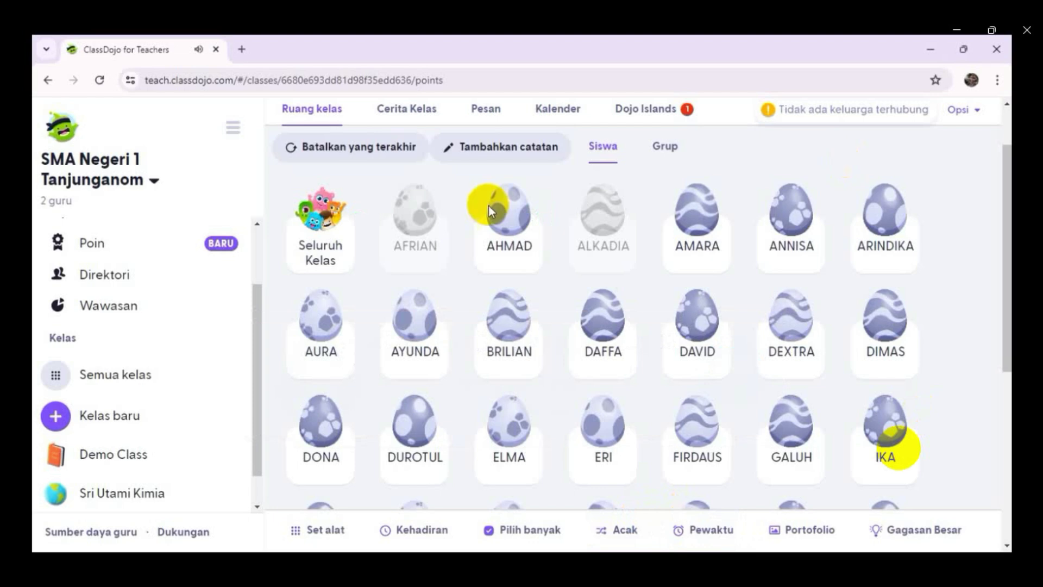
- Award AYUNDA Aktif bertanya, BRILIAN Berpartisipasi, and give AURA -1 for Terlambat masuk kelas
{"action": "scroll", "coordinate": [984, 228], "scroll_direction": "up", "scroll_amount": 2}
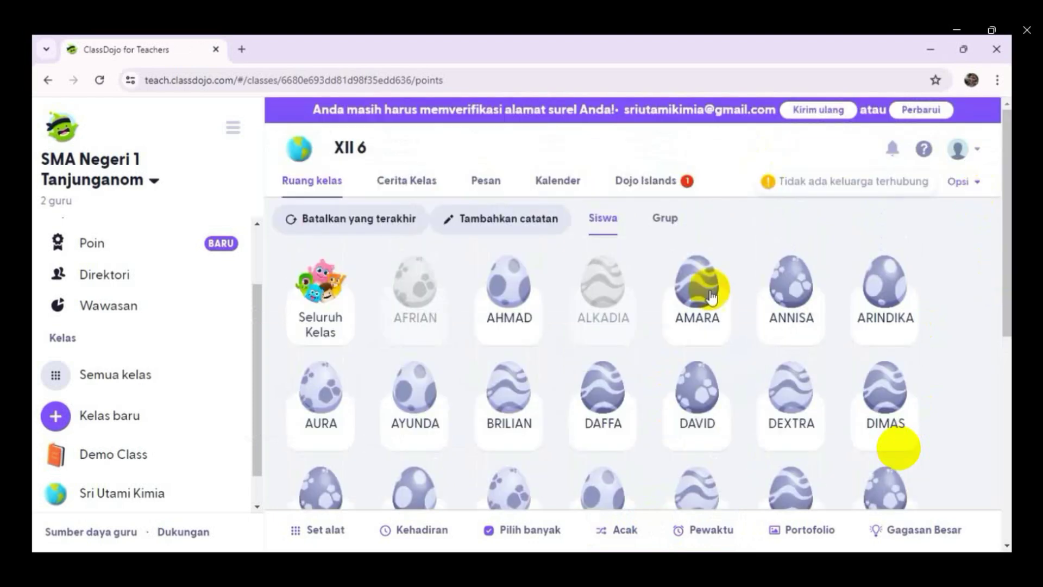
{"action": "left_click", "coordinate": [419, 416]}
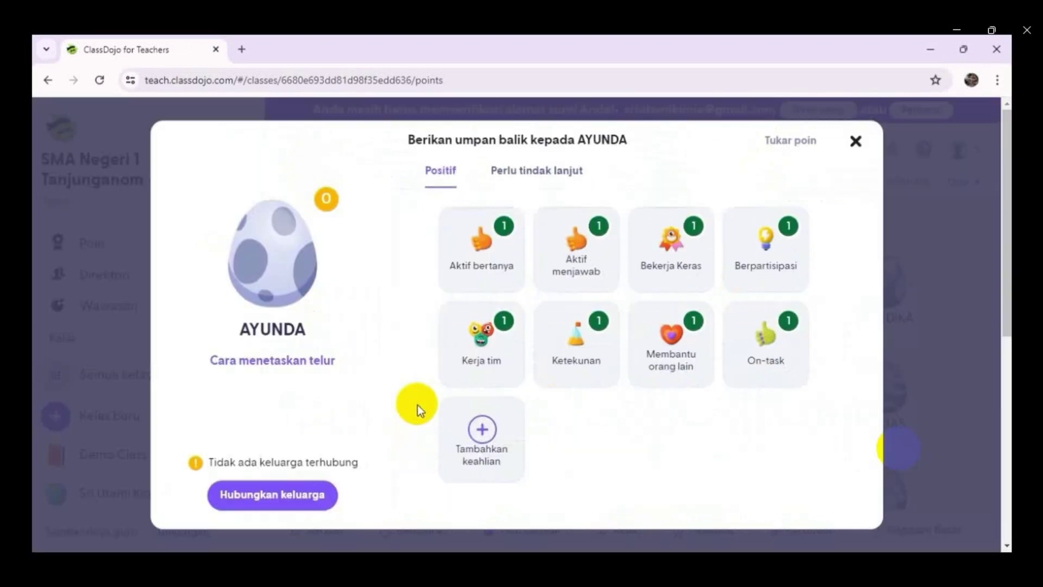
{"action": "left_click", "coordinate": [490, 267]}
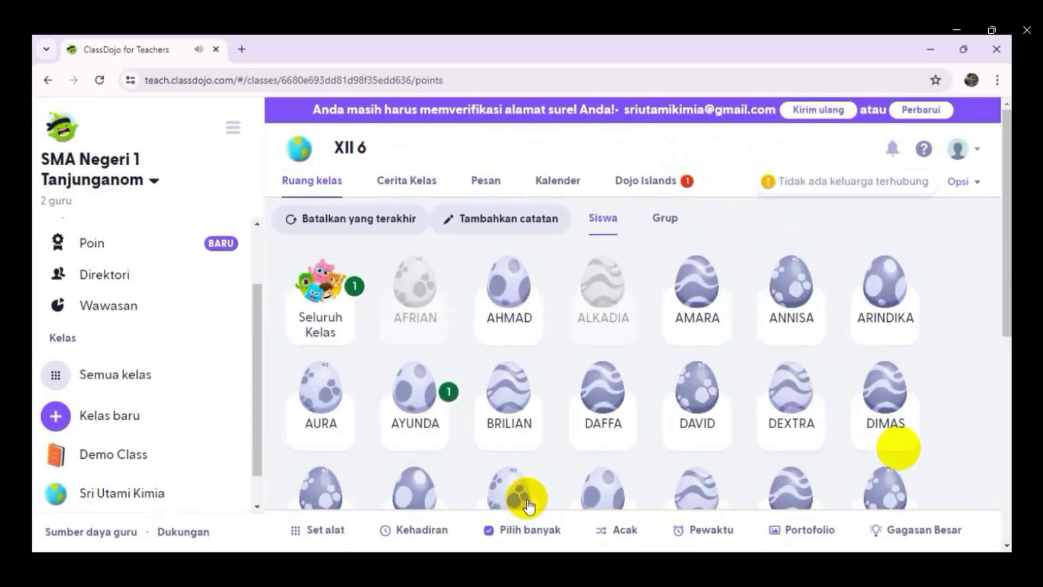
{"action": "left_click", "coordinate": [505, 403]}
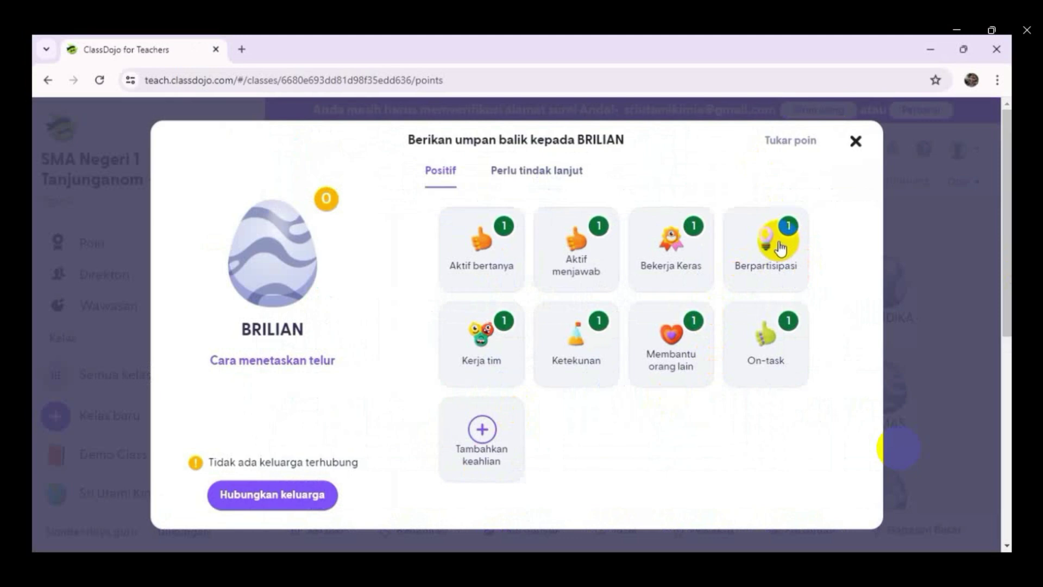
{"action": "left_click", "coordinate": [781, 249]}
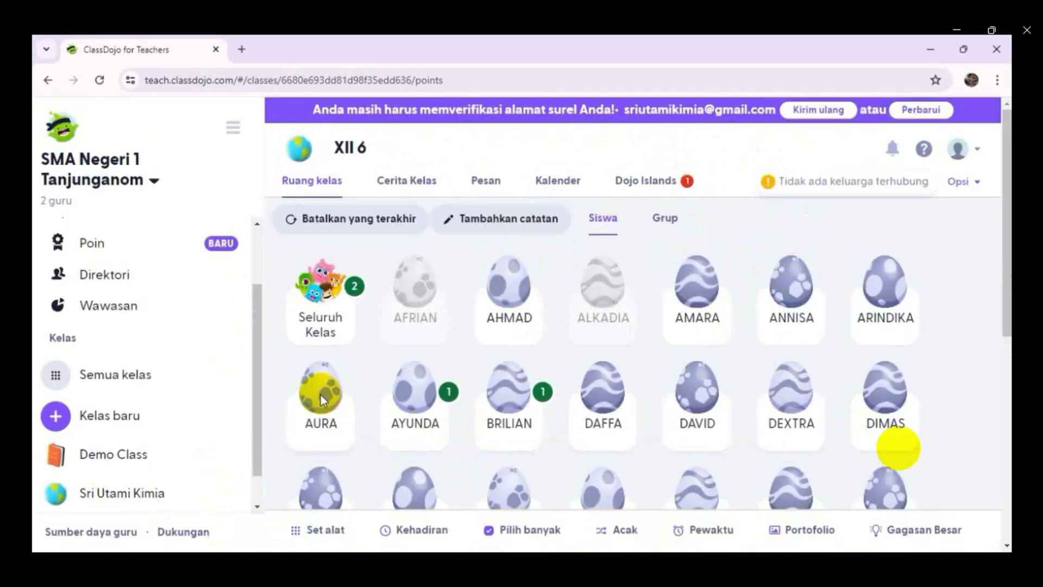
{"action": "left_click", "coordinate": [323, 400]}
{"action": "left_click", "coordinate": [524, 170]}
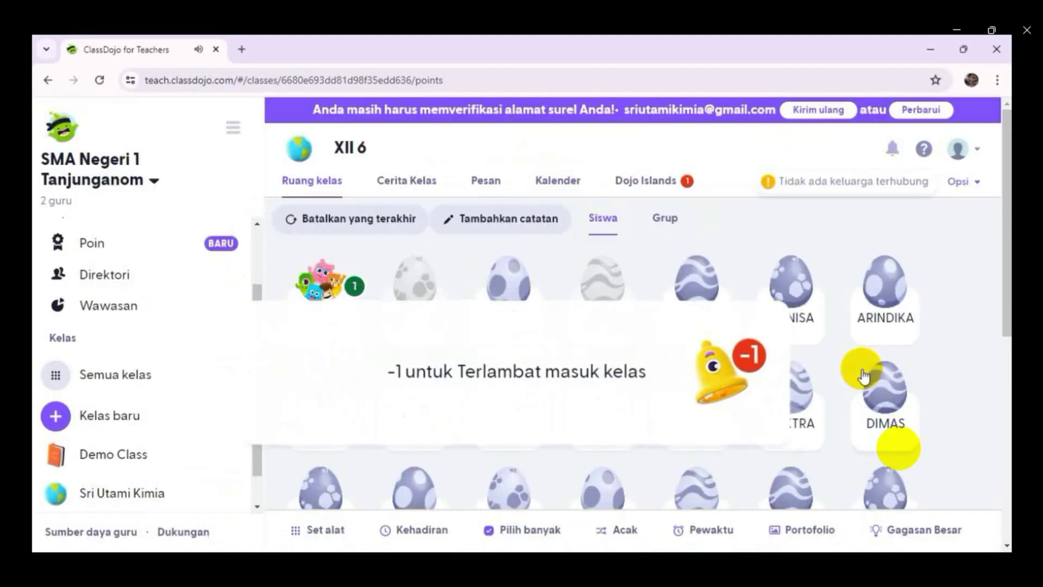
{"action": "mouse_move", "coordinate": [1007, 288]}
{"action": "left_mouse_down"}
{"action": "mouse_move", "coordinate": [1009, 419]}
{"action": "mouse_move", "coordinate": [1001, 288]}
{"action": "left_mouse_up"}
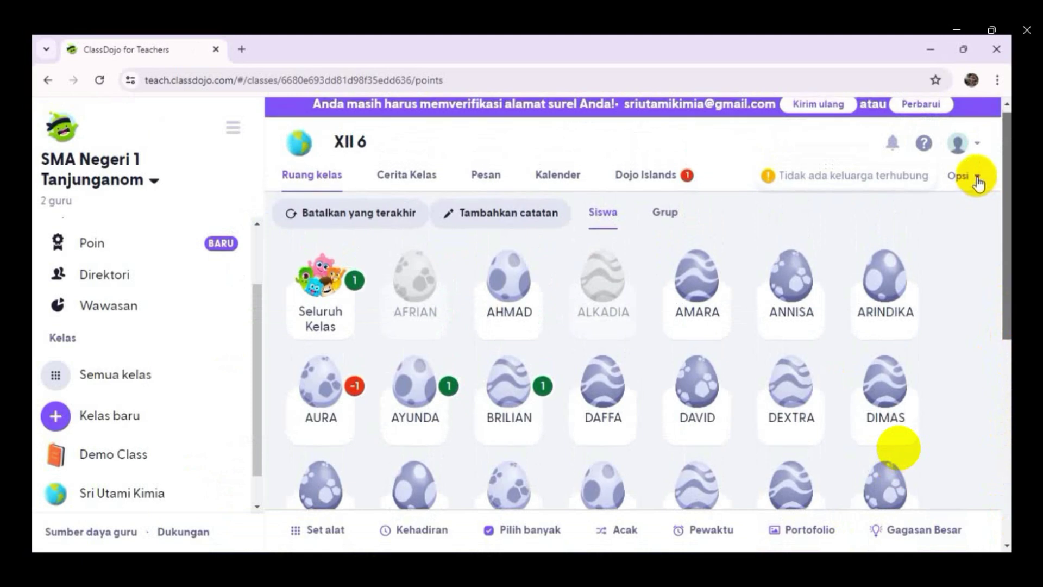
- View the XII 6 class report (75% positive) and export it as a CSV spreadsheet
{"action": "left_click", "coordinate": [978, 181]}
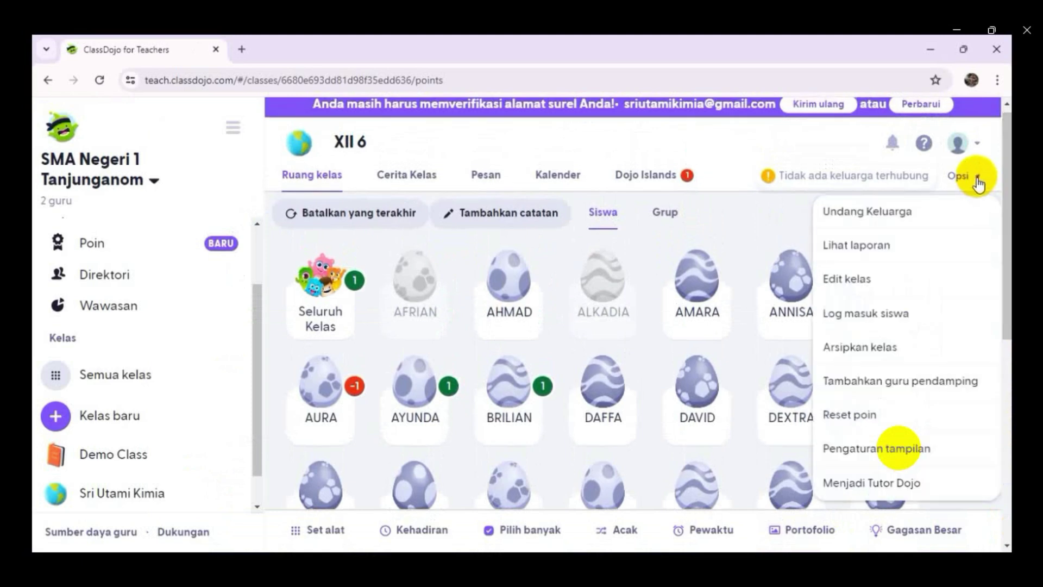
{"action": "left_click", "coordinate": [857, 247]}
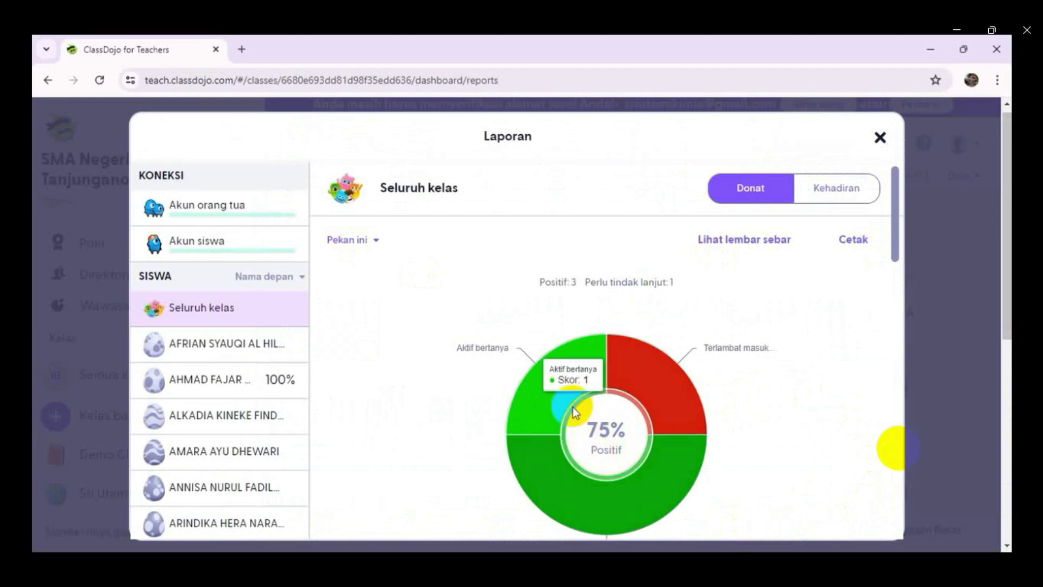
{"action": "mouse_move", "coordinate": [563, 403]}
{"action": "mouse_move", "coordinate": [539, 473]}
{"action": "mouse_move", "coordinate": [682, 400]}
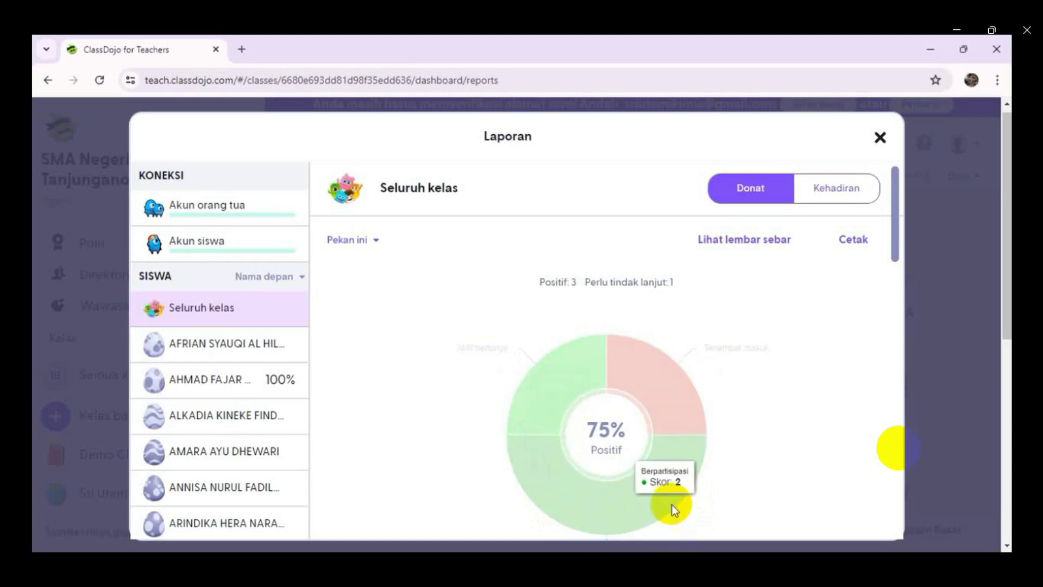
{"action": "mouse_move", "coordinate": [638, 400]}
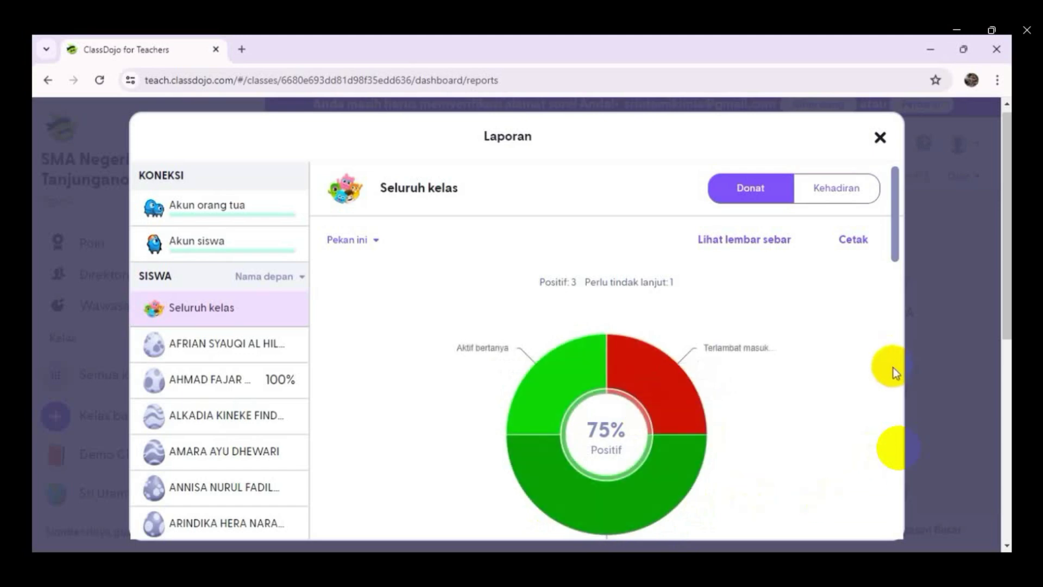
{"action": "left_click", "coordinate": [730, 244]}
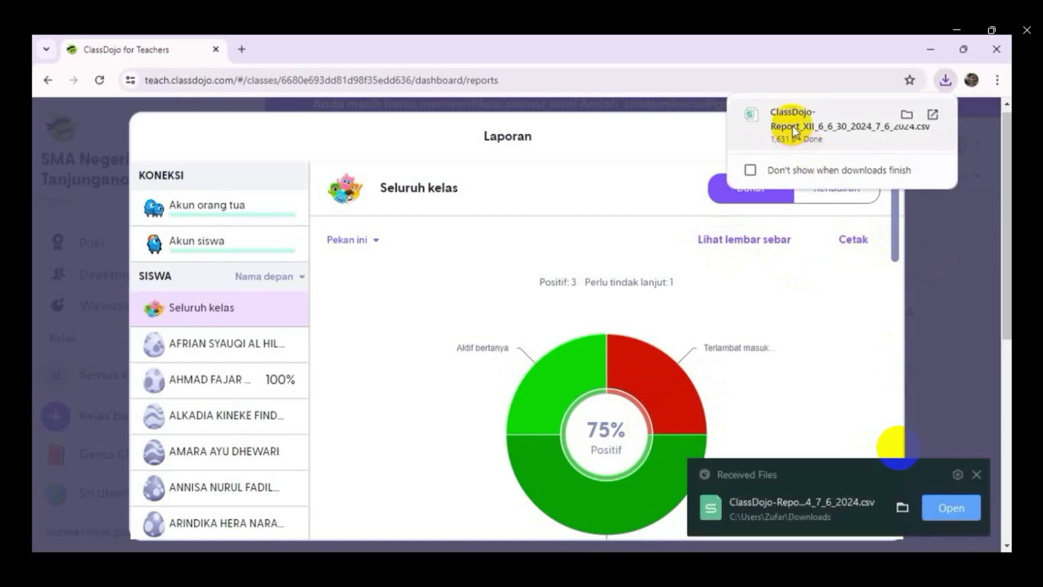
{"action": "left_click", "coordinate": [947, 507]}
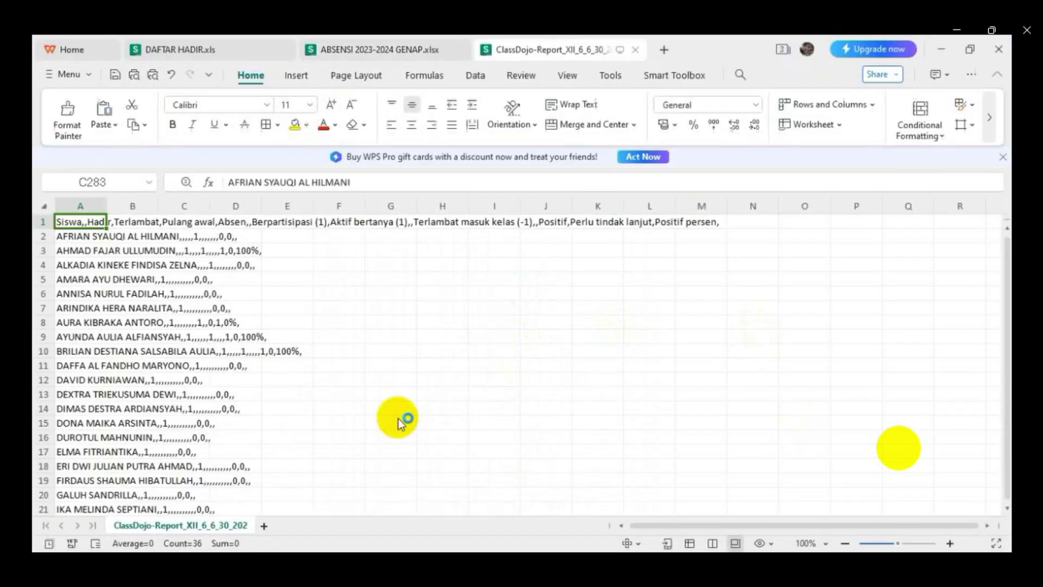
- Split column A of the exported report into columns at commas and semicolons
{"action": "left_click", "coordinate": [68, 206]}
{"action": "left_click", "coordinate": [476, 75]}
{"action": "left_click", "coordinate": [401, 132]}
{"action": "left_click", "coordinate": [415, 164]}
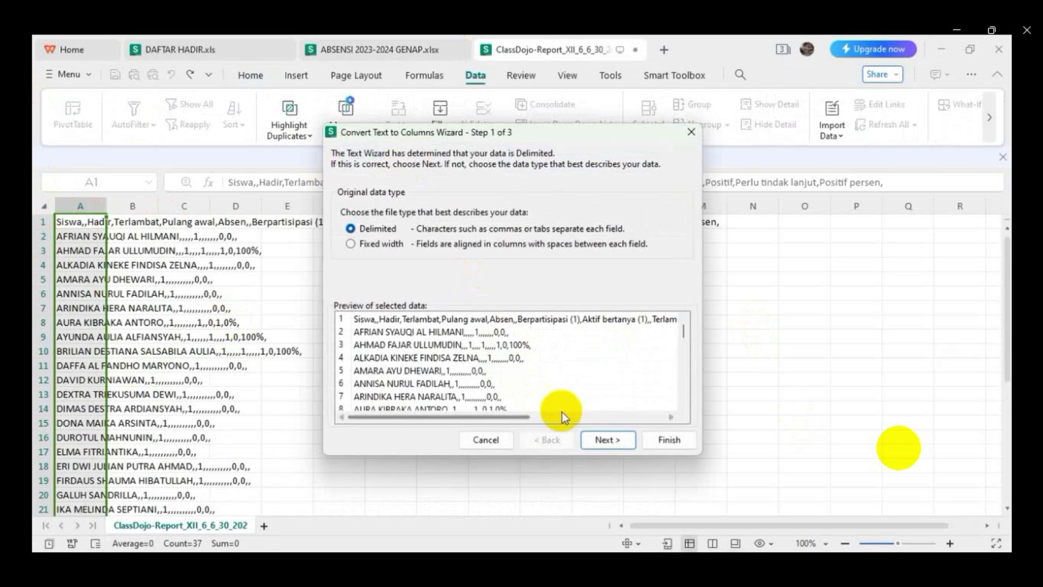
{"action": "left_click", "coordinate": [607, 440]}
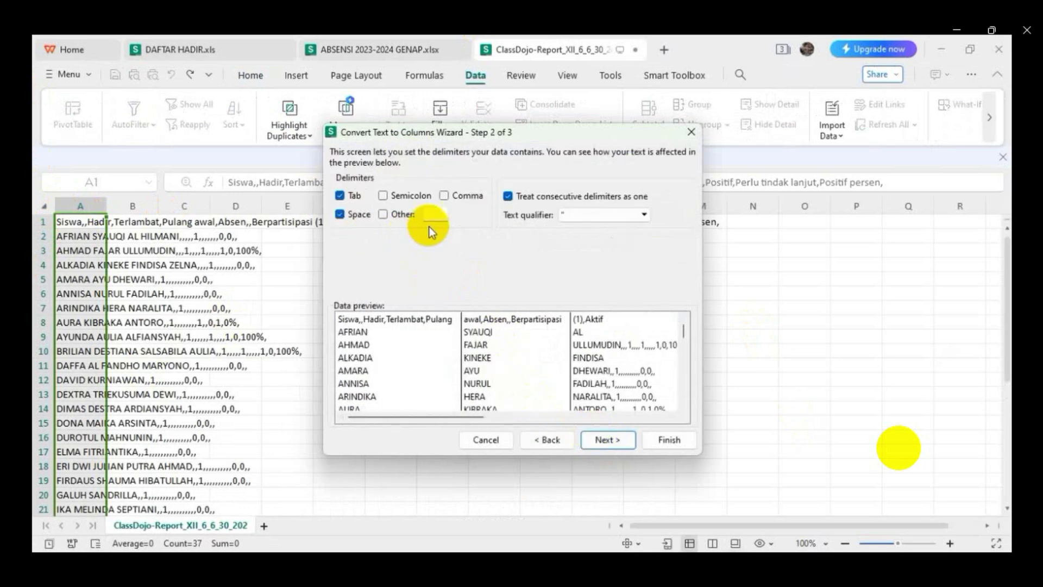
{"action": "left_click", "coordinate": [444, 196]}
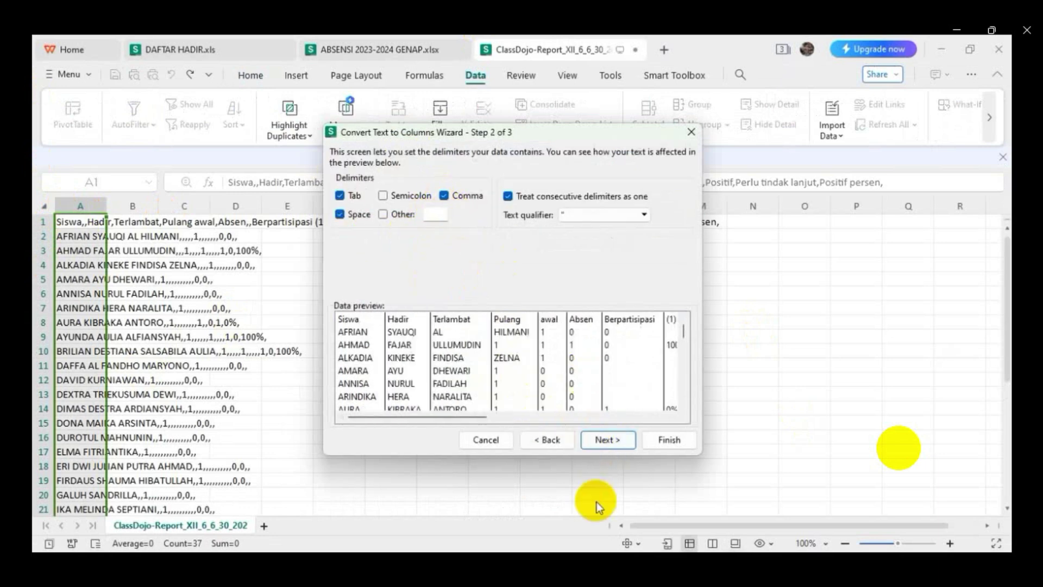
{"action": "left_click", "coordinate": [383, 196]}
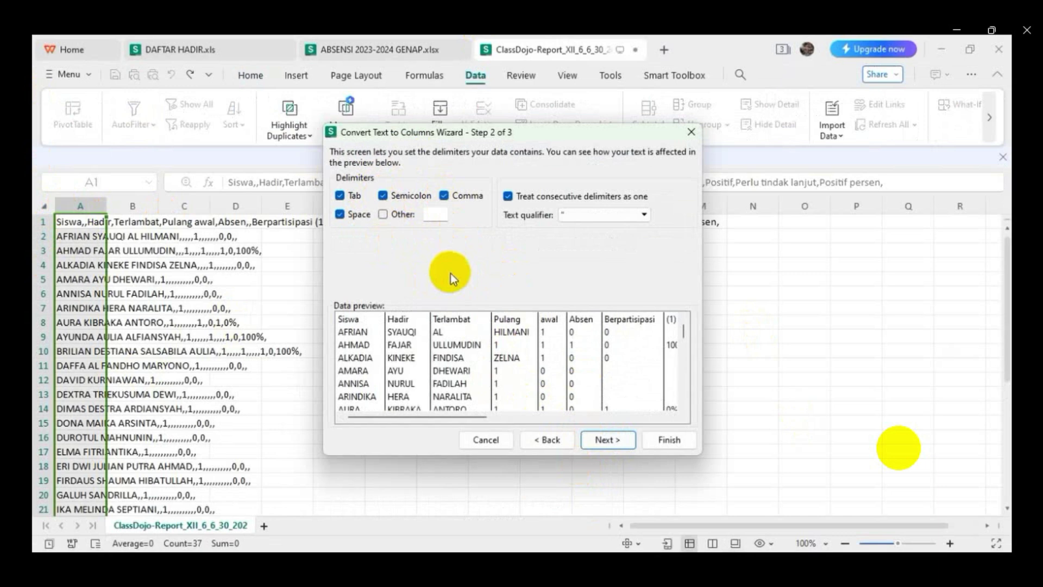
{"action": "left_click", "coordinate": [604, 441]}
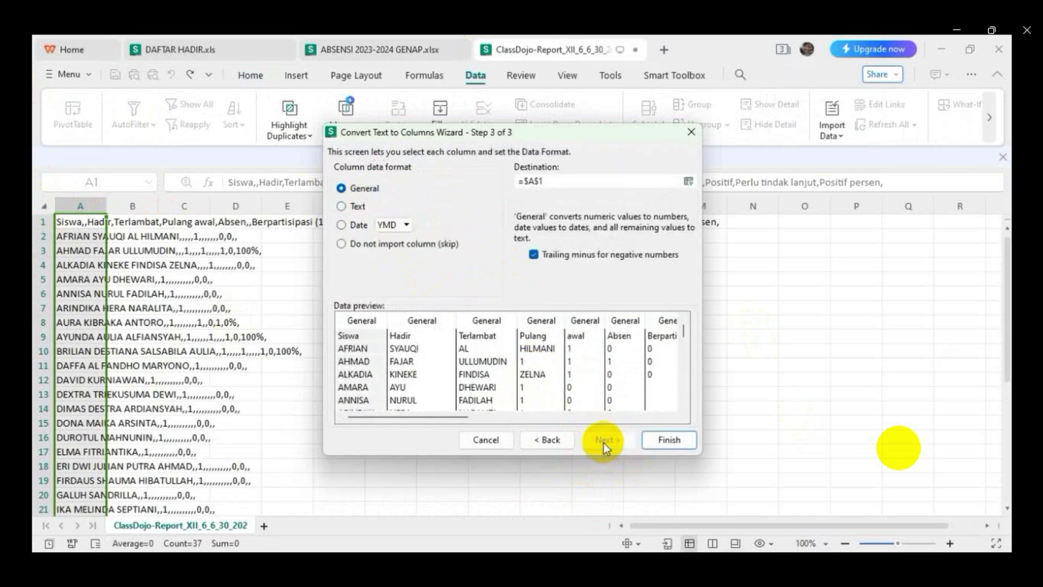
{"action": "left_click", "coordinate": [670, 441]}
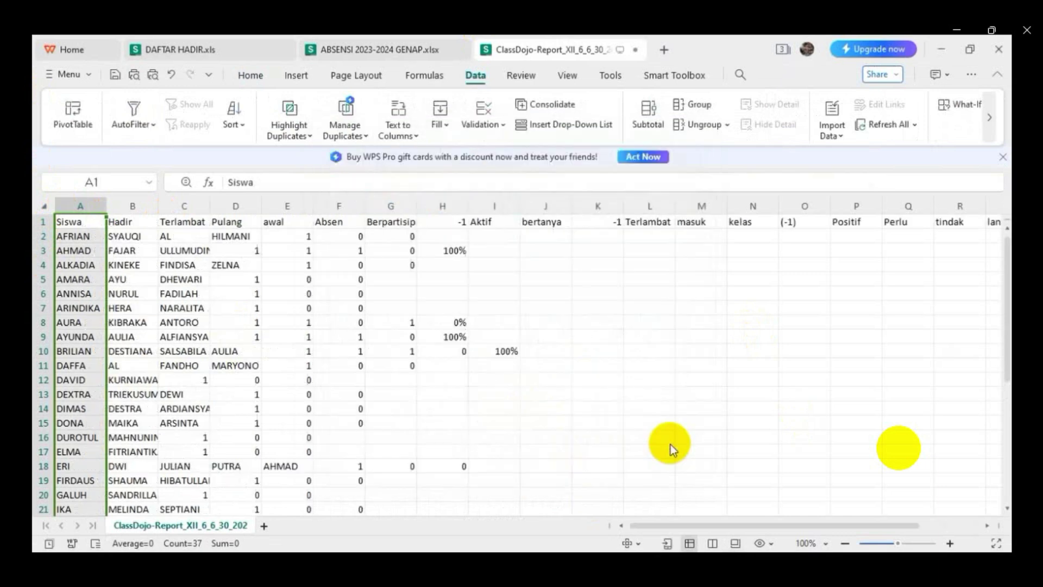
{"action": "left_click", "coordinate": [634, 437]}
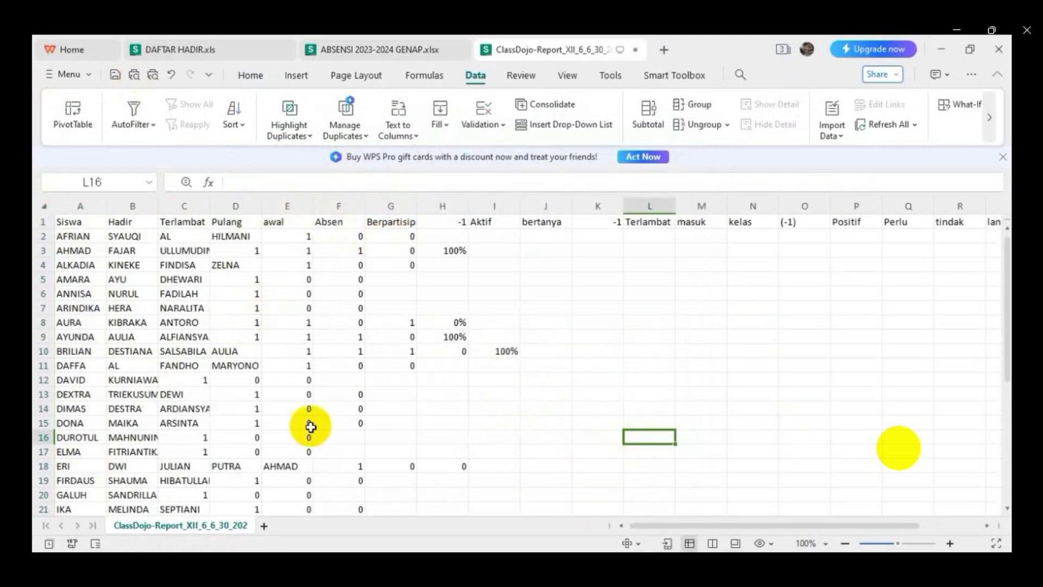
- Check cells G1, G3 and D1, then return to the ClassDojo report in Chrome
{"action": "left_click", "coordinate": [388, 222]}
{"action": "left_click", "coordinate": [386, 254]}
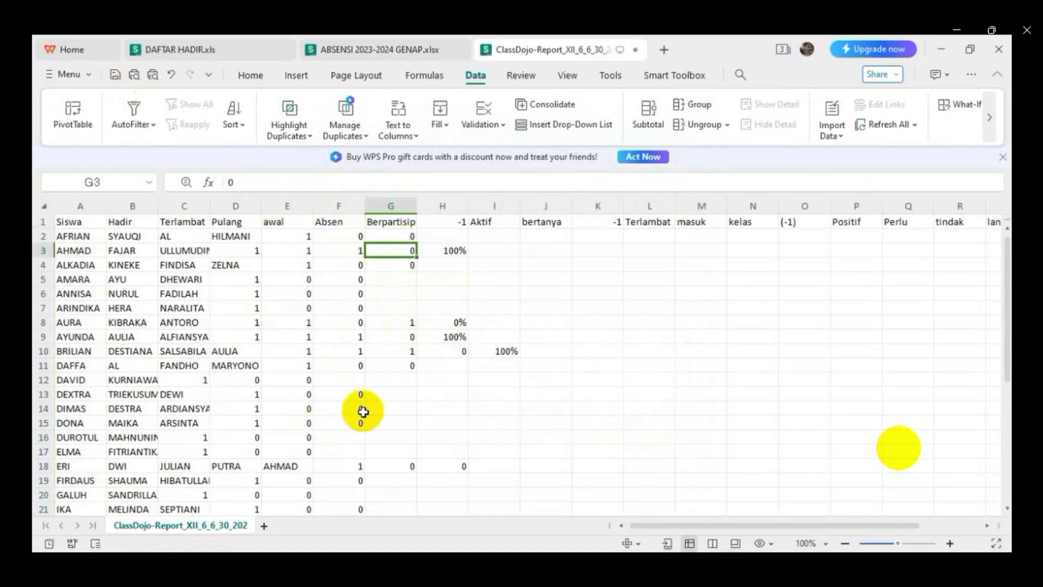
{"action": "scroll", "coordinate": [364, 409], "scroll_direction": "down", "scroll_amount": 10}
{"action": "scroll", "coordinate": [362, 403], "scroll_direction": "up", "scroll_amount": 10}
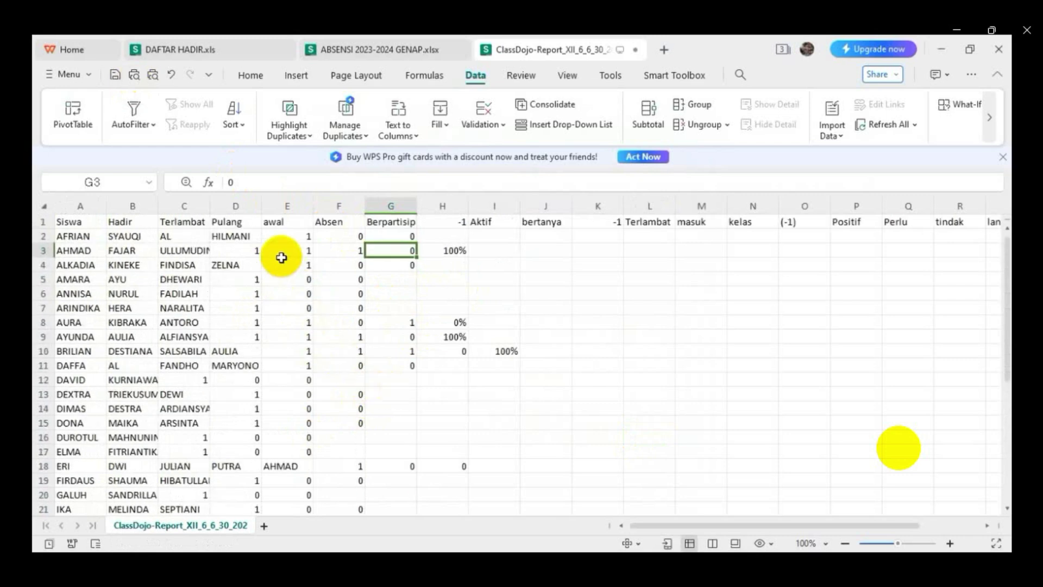
{"action": "left_click", "coordinate": [239, 221]}
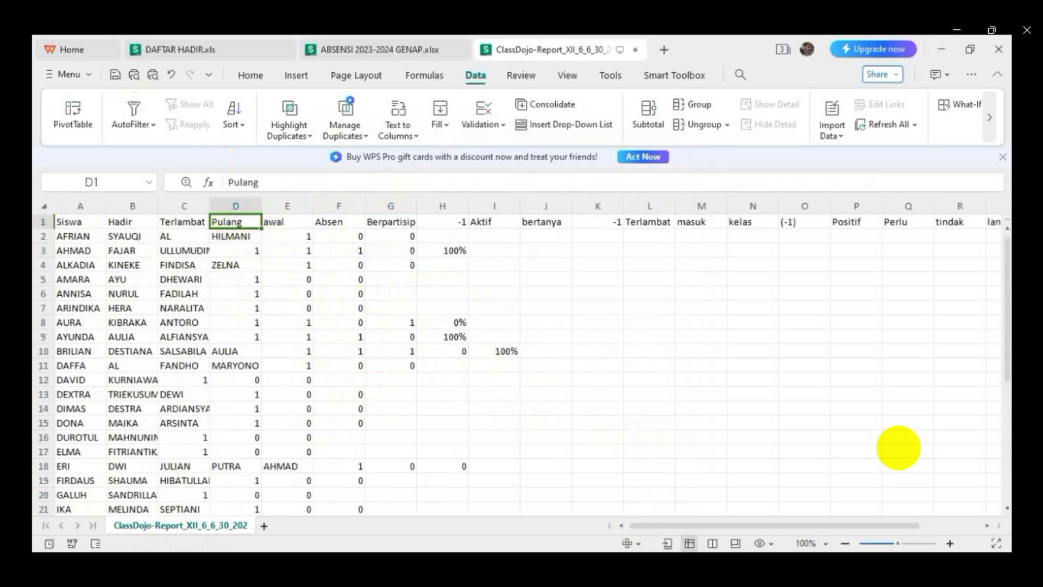
{"action": "key", "text": "alt+Tab"}
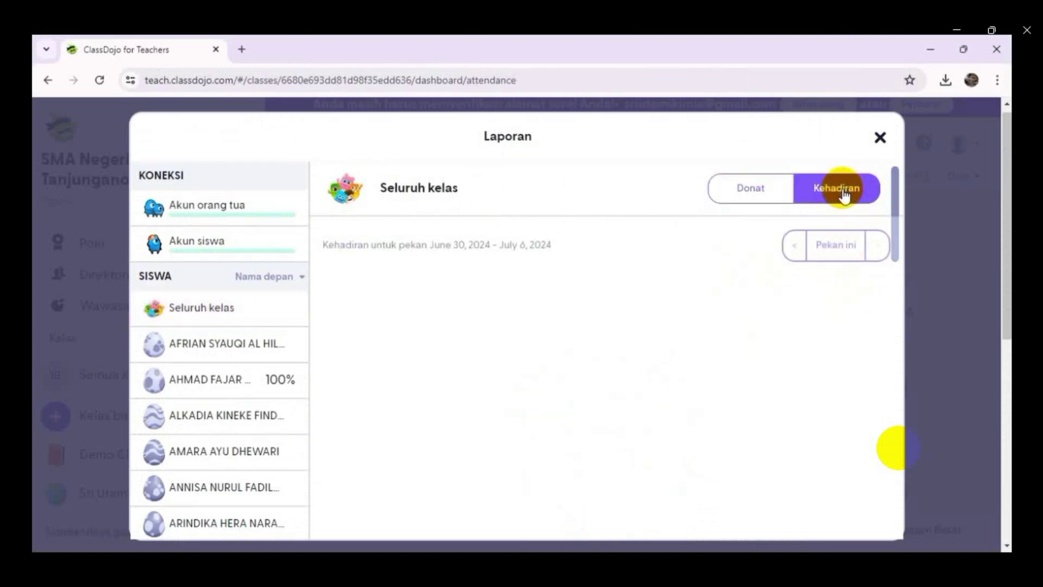
- Review the whole-class donut chart and point feed, then close the report
{"action": "scroll", "coordinate": [378, 307], "scroll_direction": "down", "scroll_amount": 4}
{"action": "scroll", "coordinate": [378, 306], "scroll_direction": "up", "scroll_amount": 4}
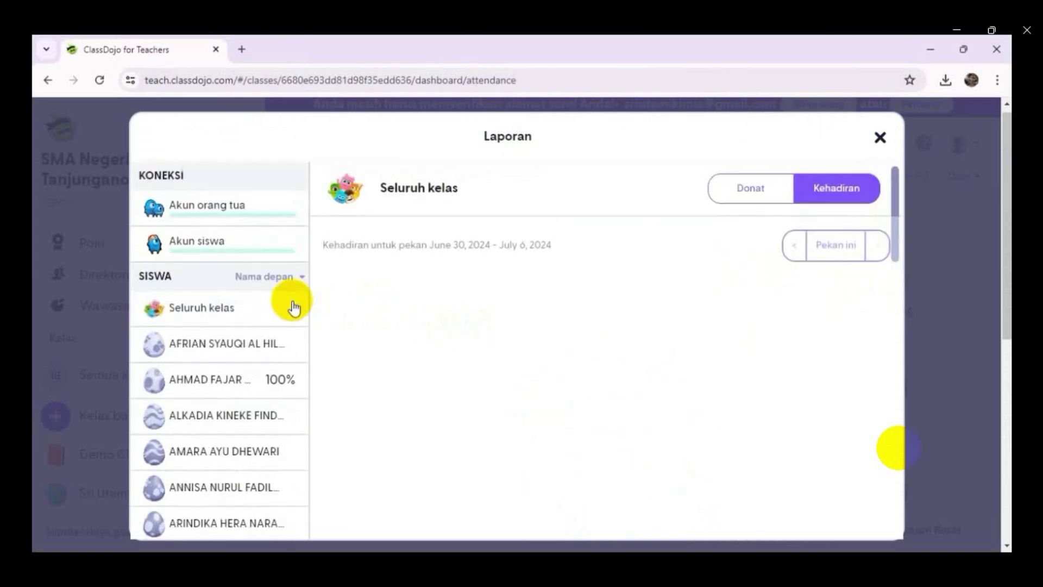
{"action": "left_click", "coordinate": [211, 314]}
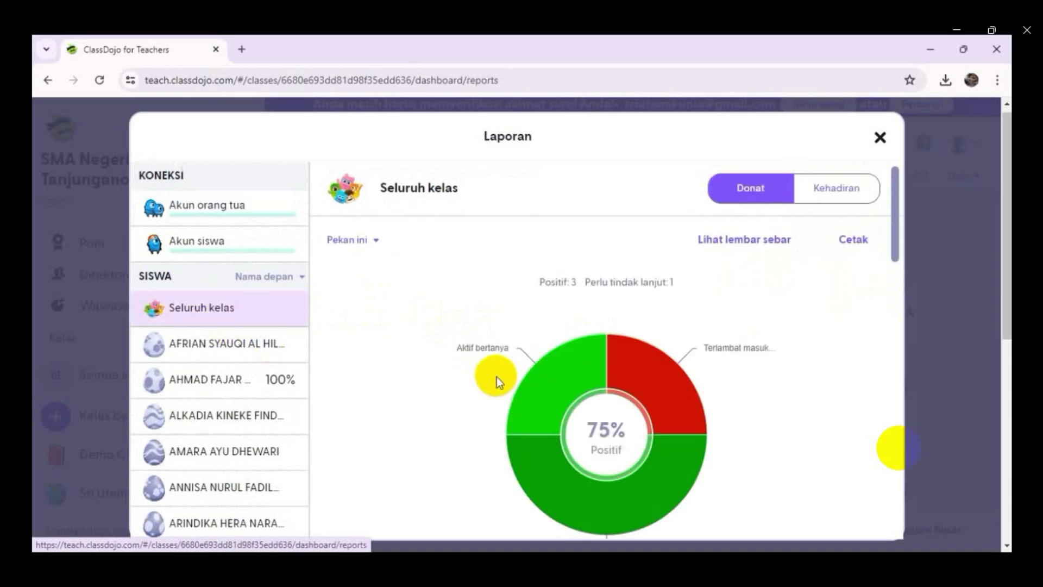
{"action": "scroll", "coordinate": [495, 375], "scroll_direction": "down", "scroll_amount": 5}
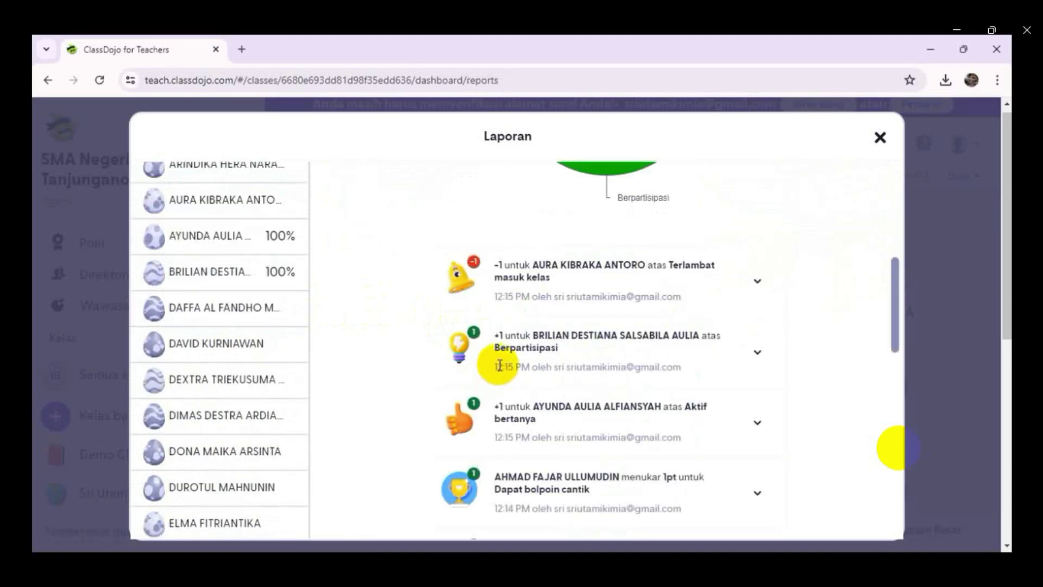
{"action": "scroll", "coordinate": [490, 371], "scroll_direction": "down", "scroll_amount": 5}
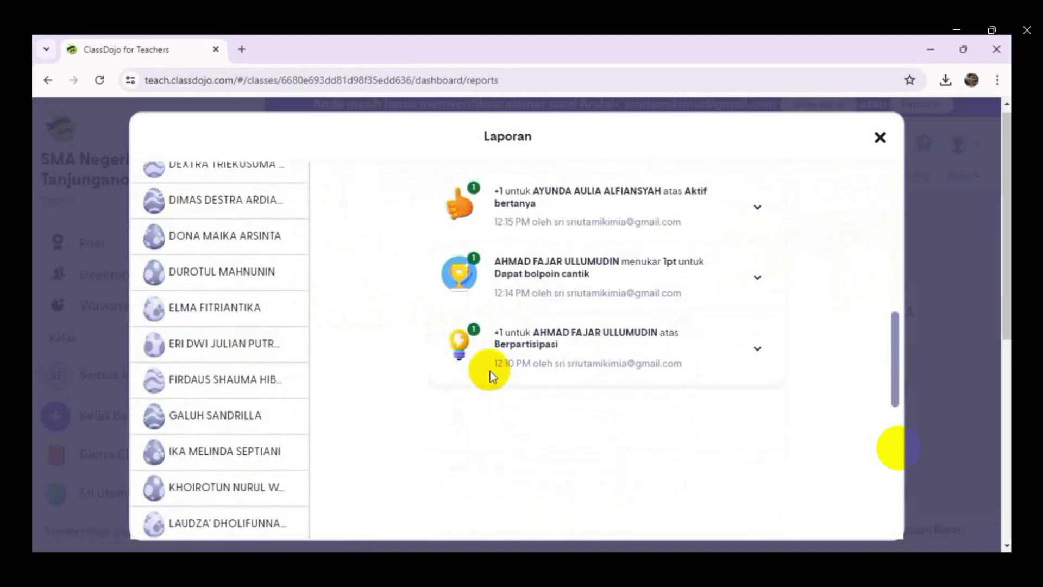
{"action": "scroll", "coordinate": [651, 392], "scroll_direction": "up", "scroll_amount": 10}
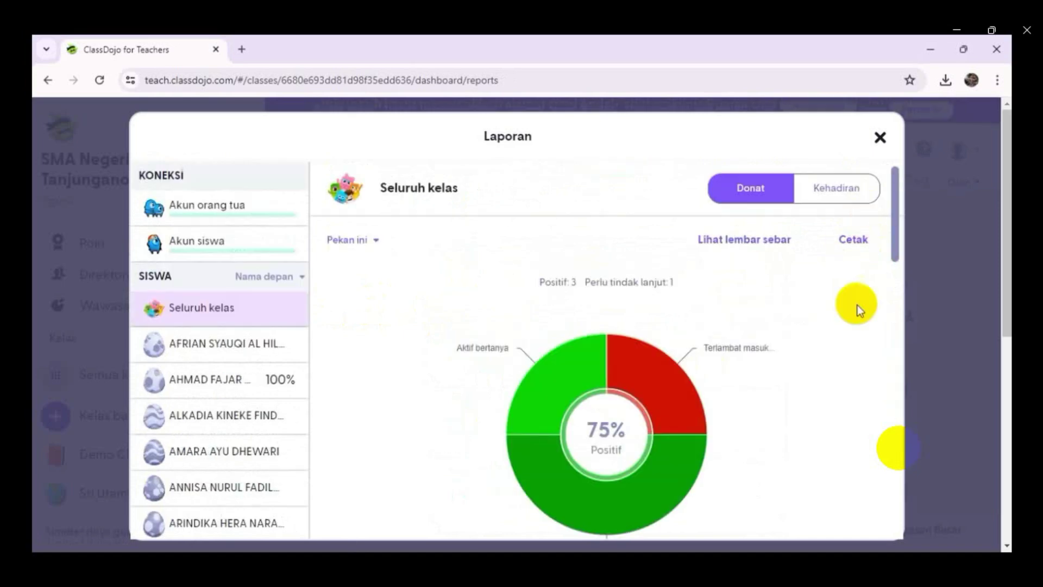
{"action": "left_click", "coordinate": [881, 139]}
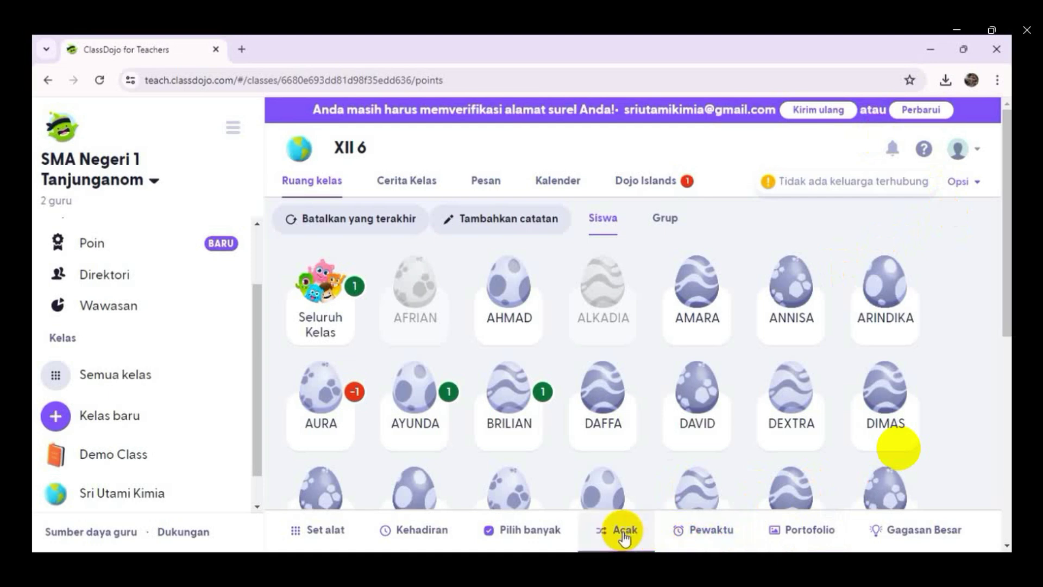
- Start a new portfolio activity and finish its instructions with 'dan tentukan katoda dan anodanya serta reak'
{"action": "left_click", "coordinate": [817, 535]}
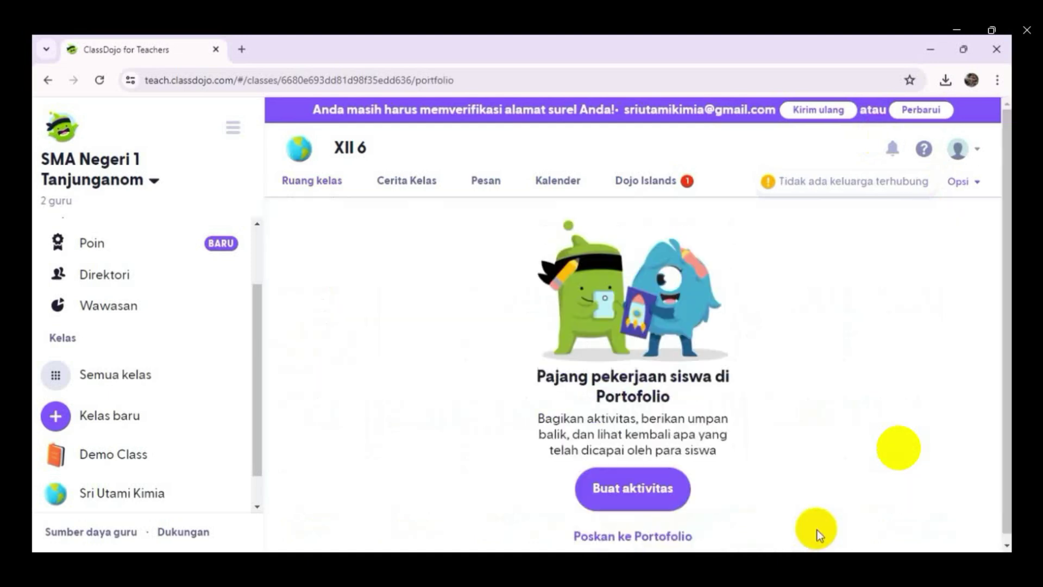
{"action": "left_click", "coordinate": [601, 487]}
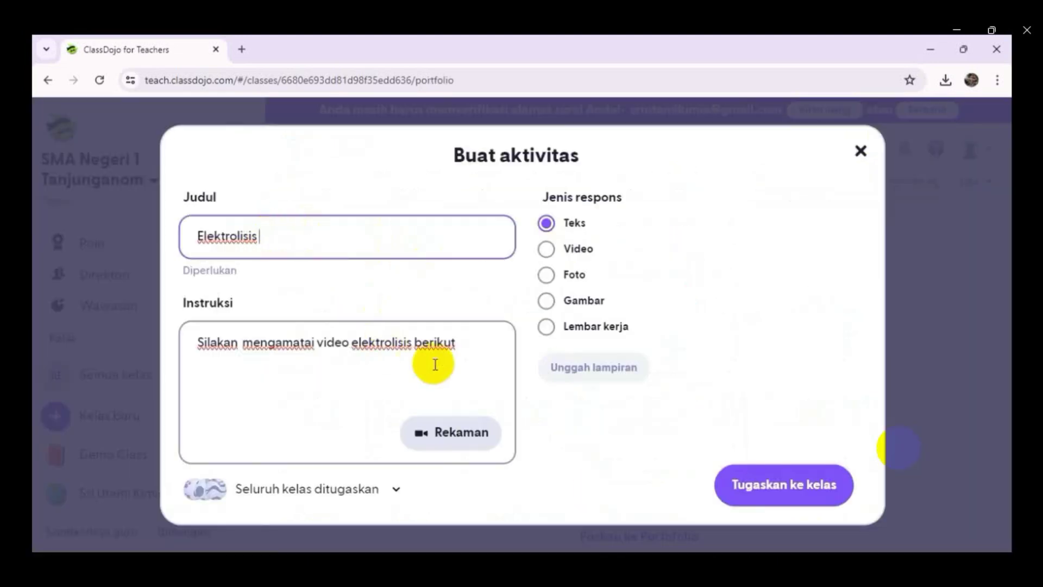
{"action": "left_click", "coordinate": [462, 359]}
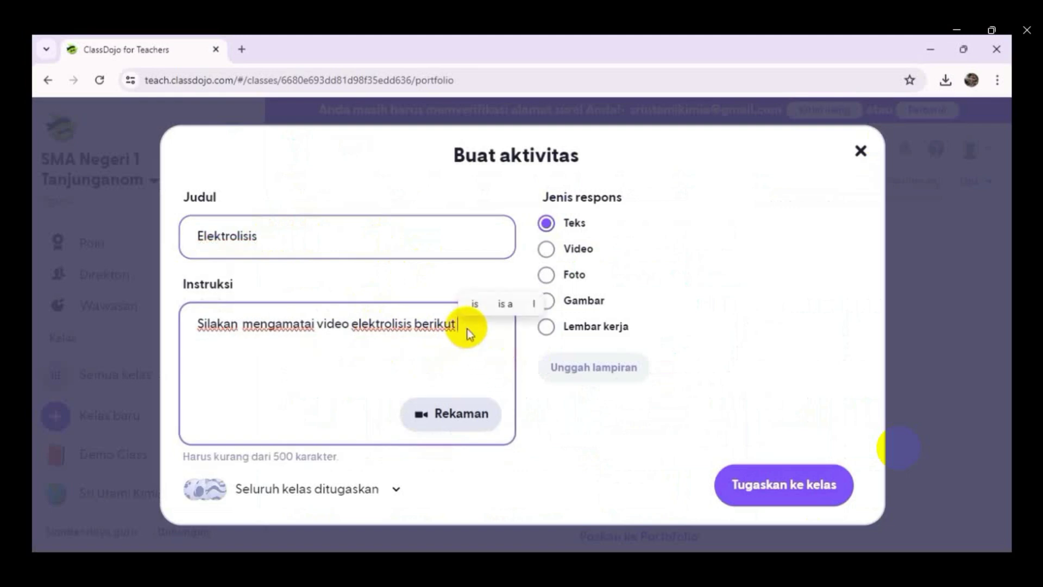
{"action": "type", "text": "da"}
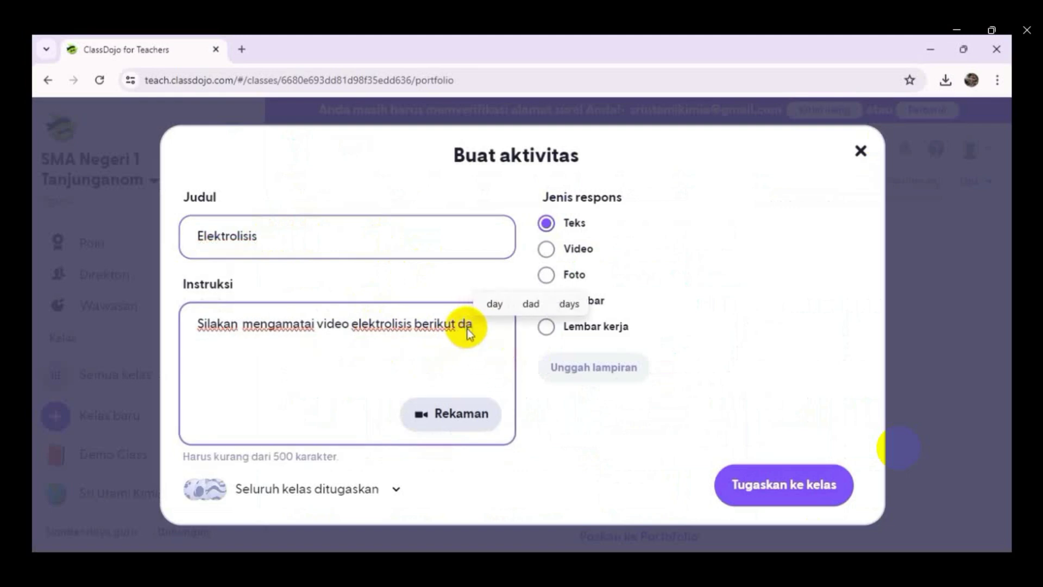
{"action": "type", "text": "n tentukan"}
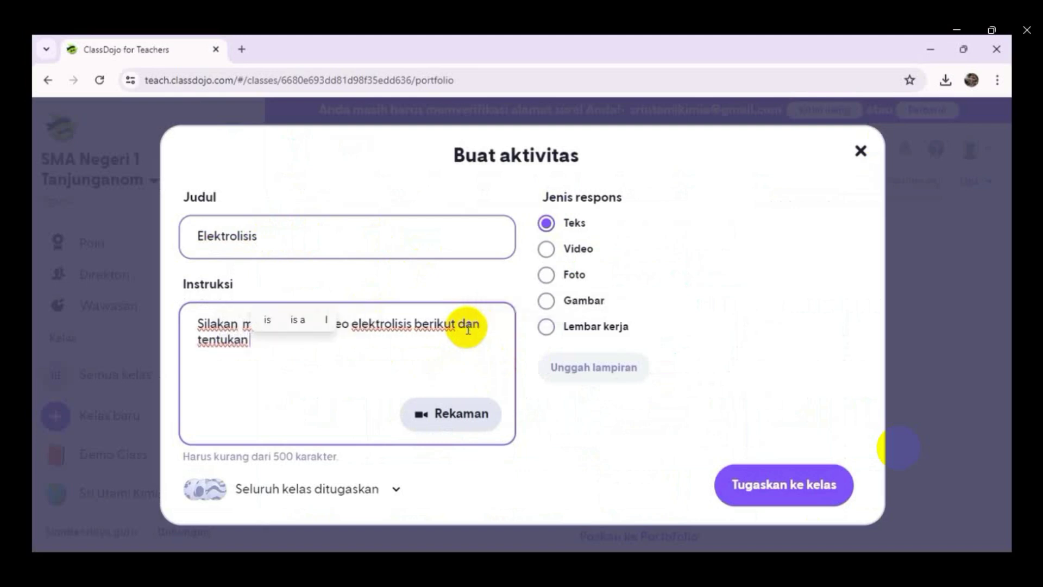
{"action": "type", "text": " kat"}
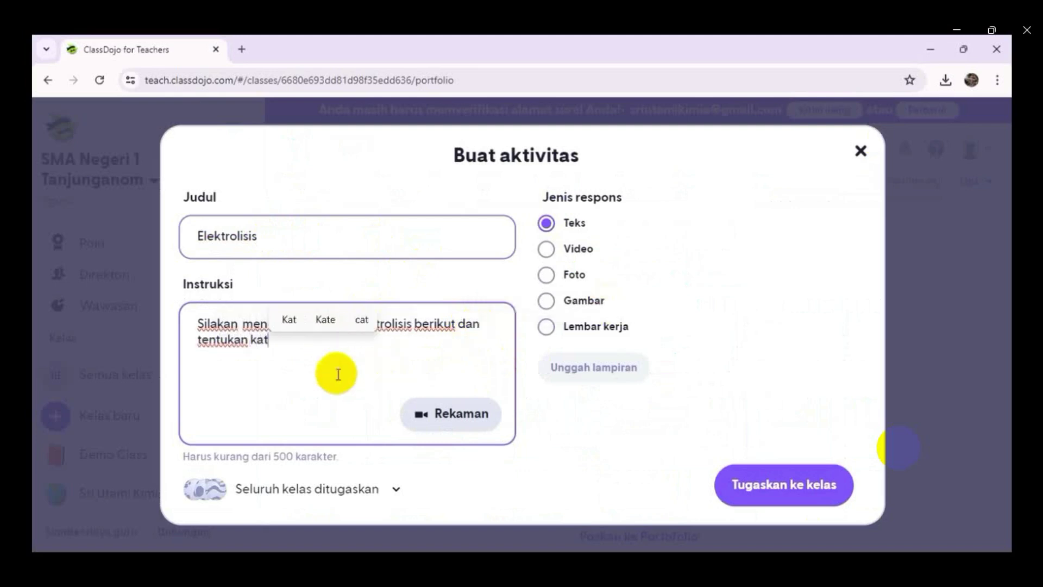
{"action": "type", "text": "oda da"}
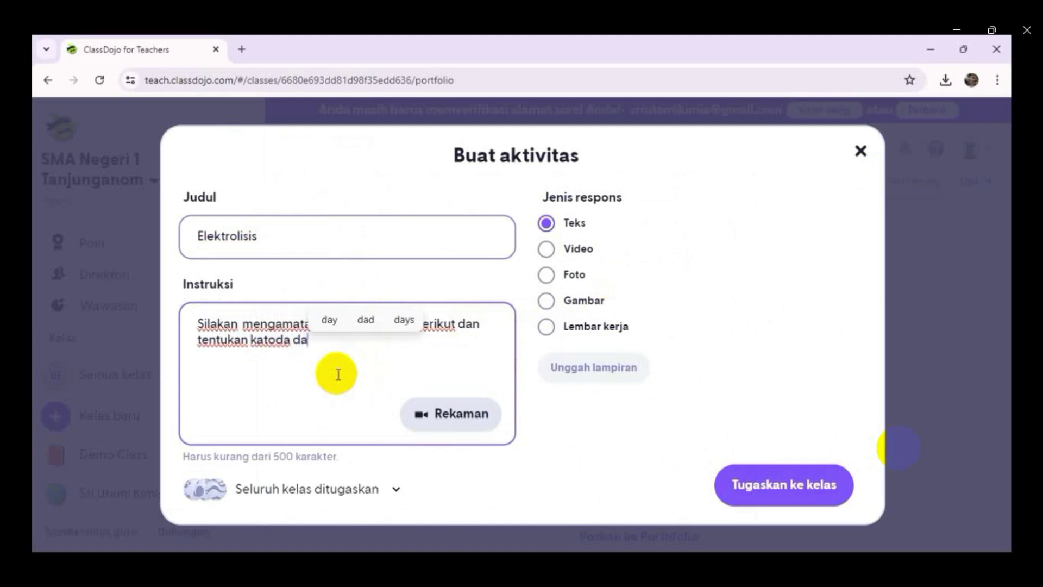
{"action": "type", "text": "n anodany"}
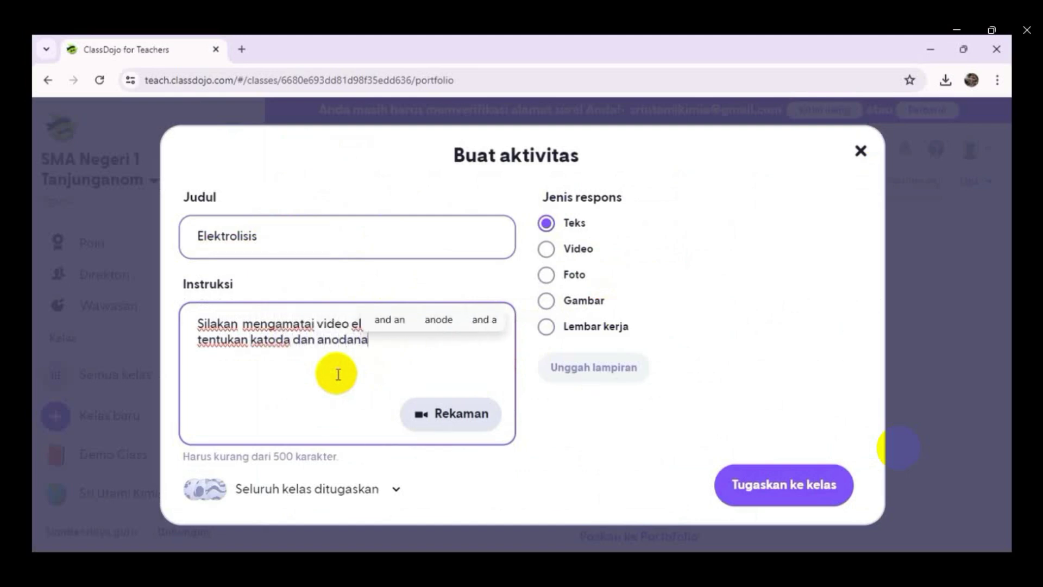
{"action": "type", "text": "a "}
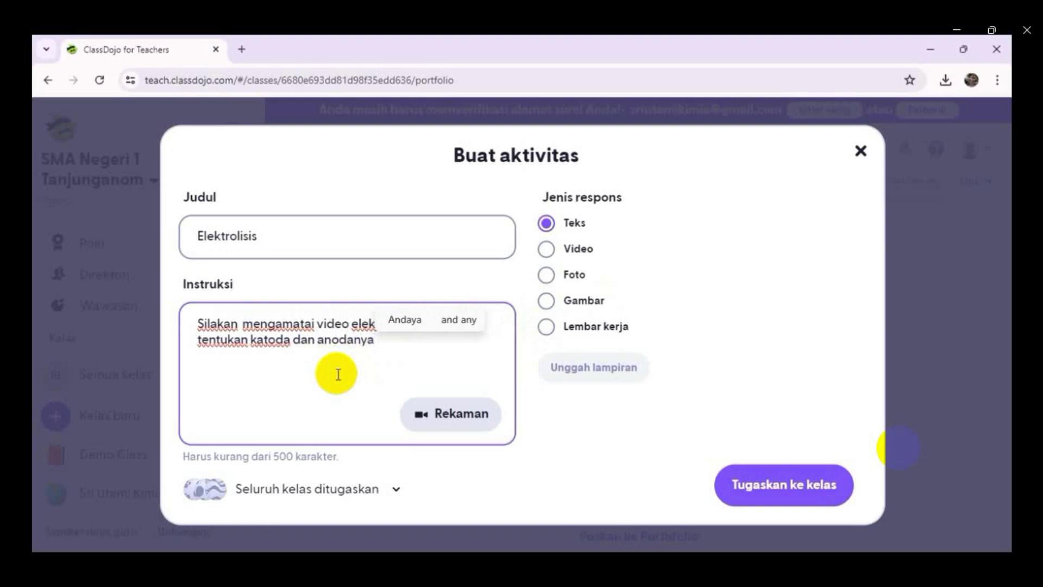
{"action": "type", "text": "serta reak"}
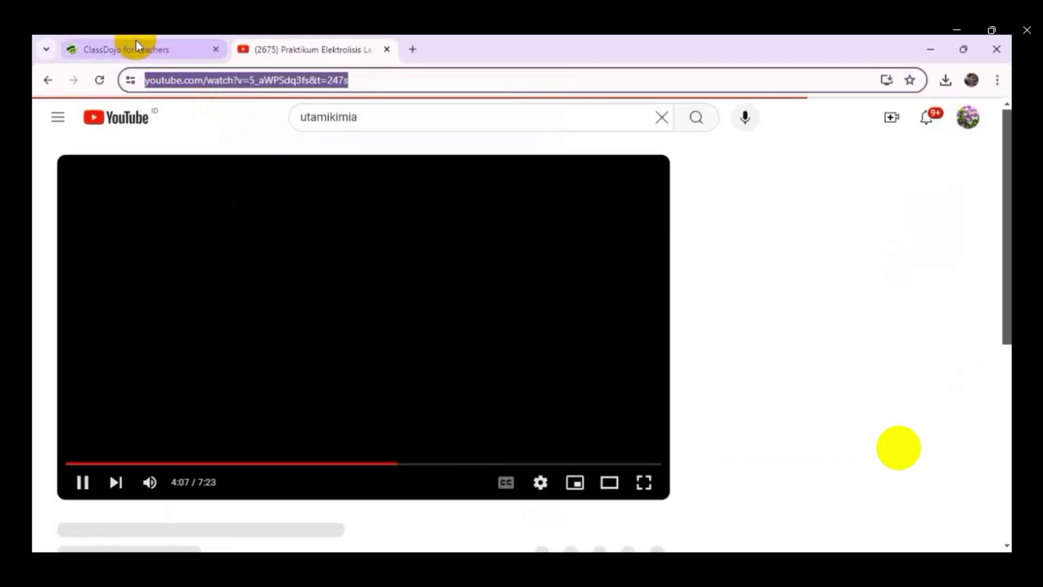
- Paste the electrolysis YouTube link on a new line and assign the Elektrolisis activity to the class
{"action": "left_click", "coordinate": [82, 482]}
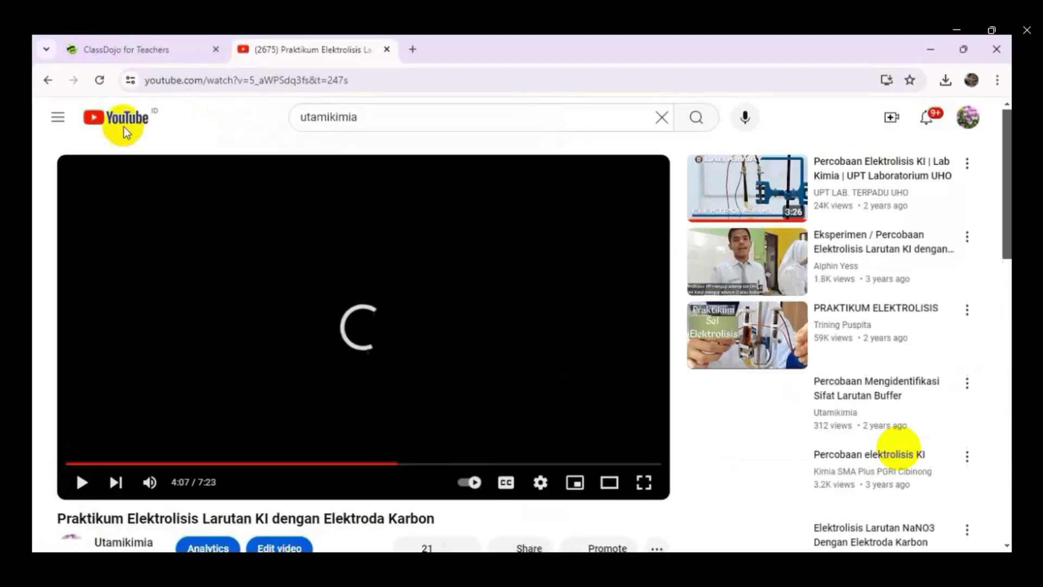
{"action": "left_click", "coordinate": [132, 45]}
{"action": "left_click", "coordinate": [216, 372]}
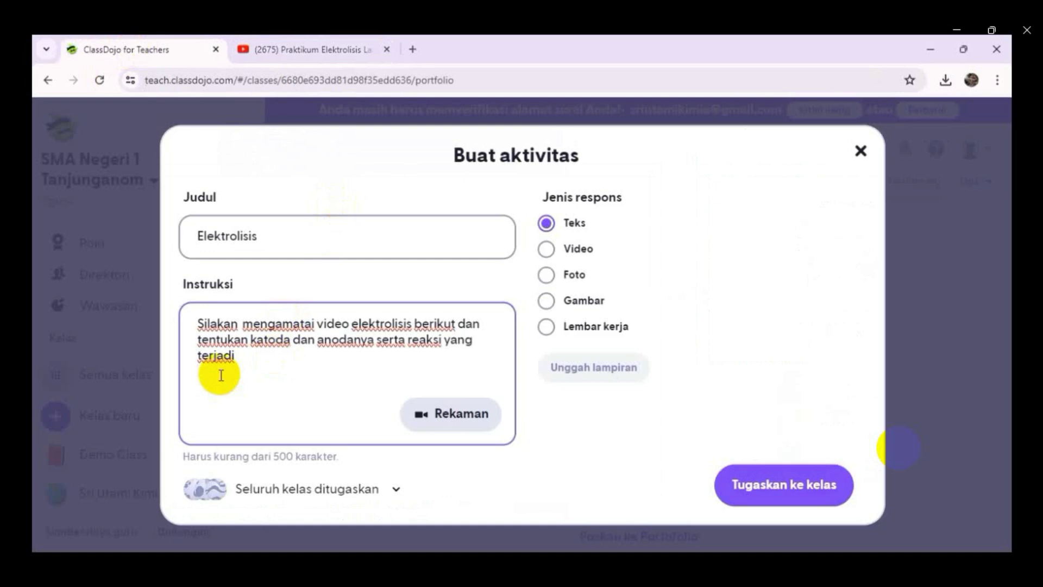
{"action": "key", "text": "Return"}
{"action": "type", "text": "https://www.youtube.com/watch?v=5_aWPSdq3fs&t=247s"}
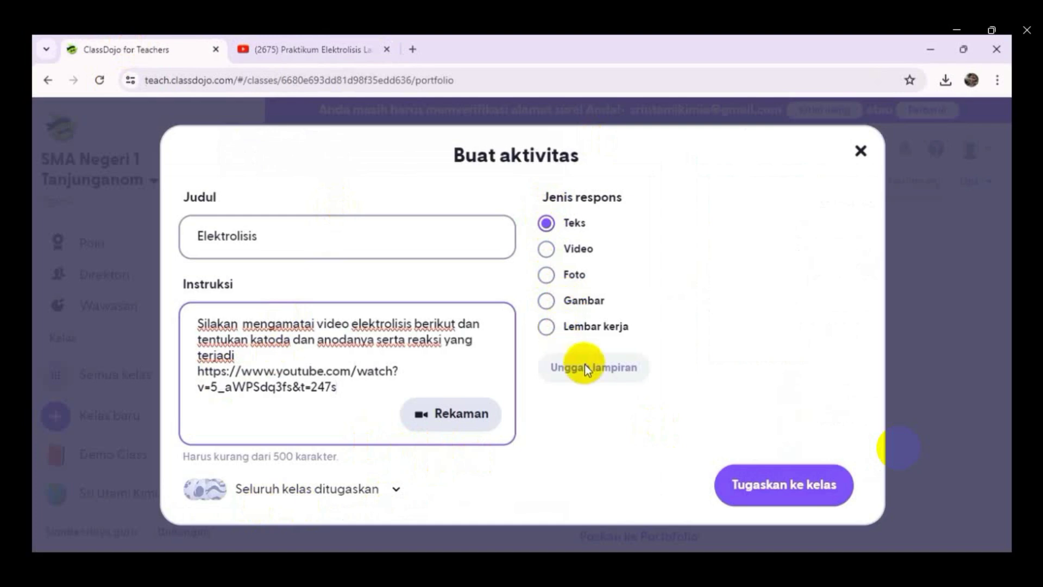
{"action": "left_click", "coordinate": [764, 492]}
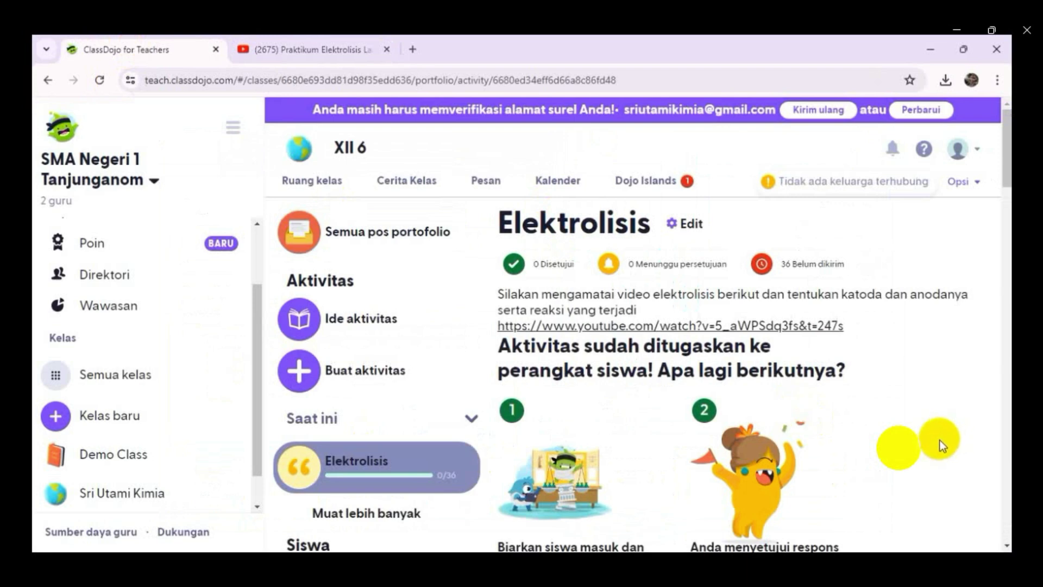
- Open the dojo.me student site in a new browser tab
{"action": "left_click", "coordinate": [414, 49]}
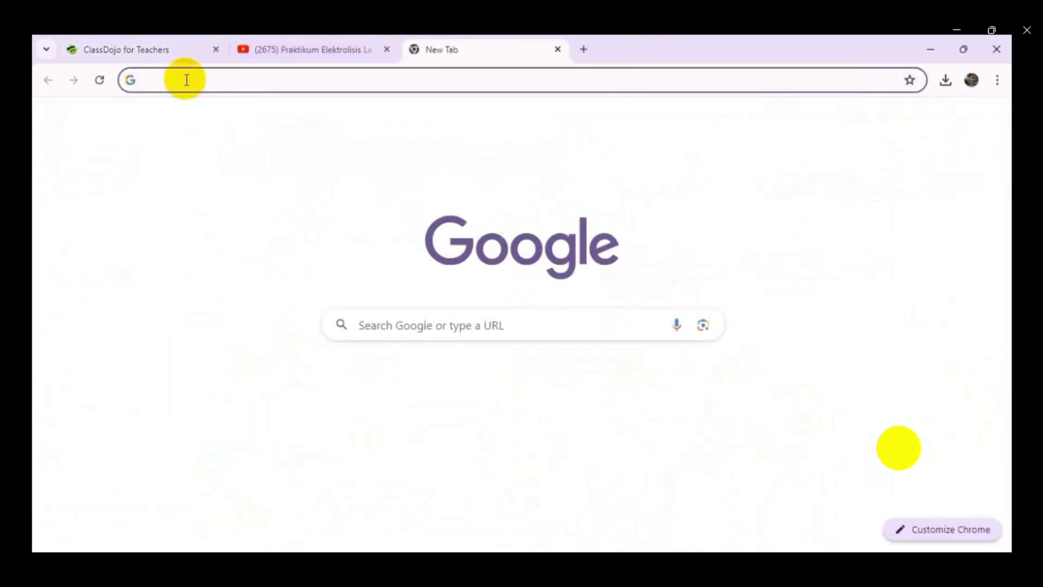
{"action": "type", "text": "dojo"}
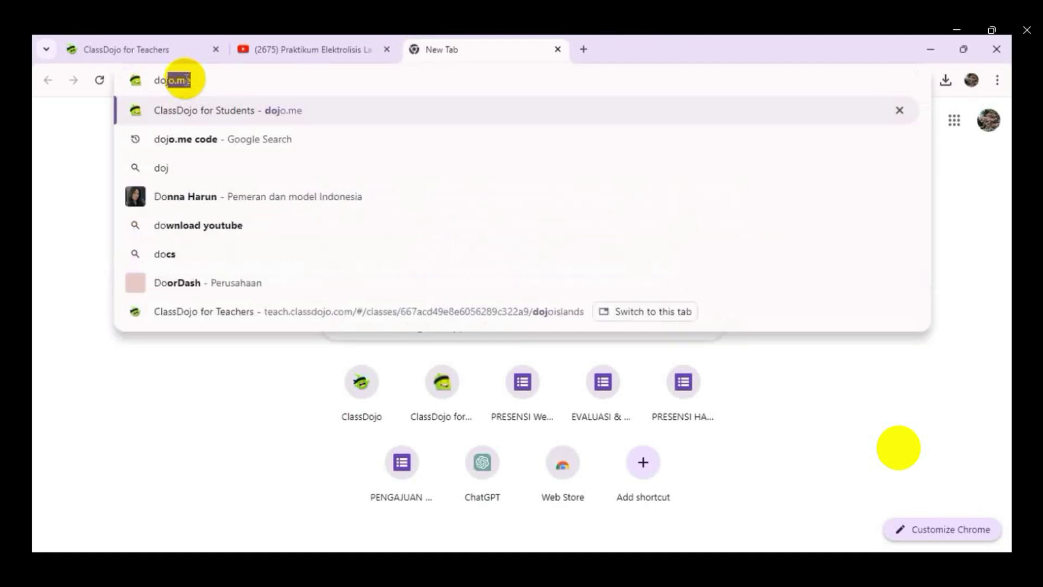
{"action": "type", "text": ".me"}
{"action": "key", "text": "Return"}
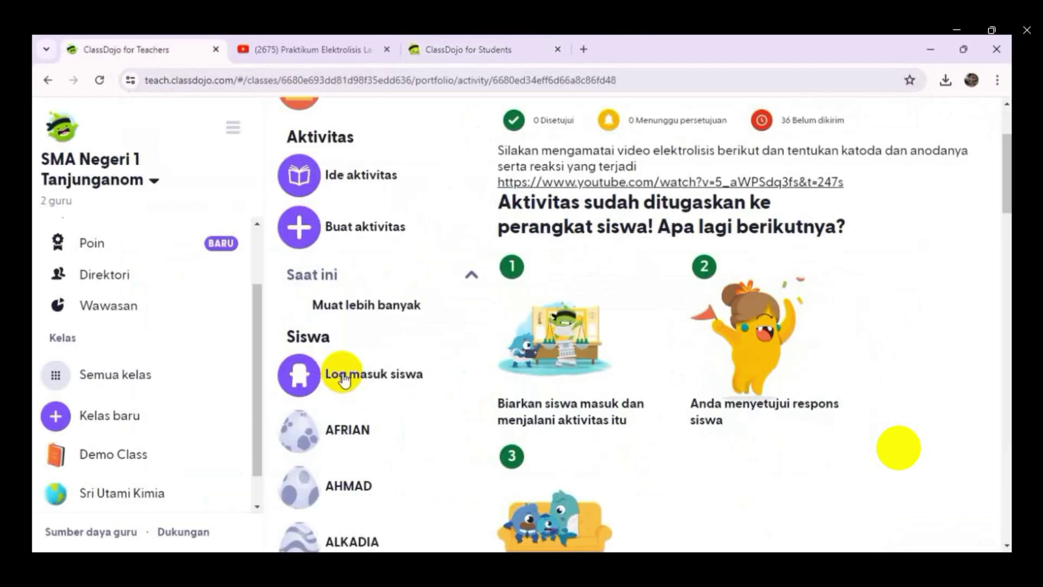
- Enable student logins for the class with the text-code method, accepting the consent terms, then view the student site
{"action": "left_click", "coordinate": [343, 379]}
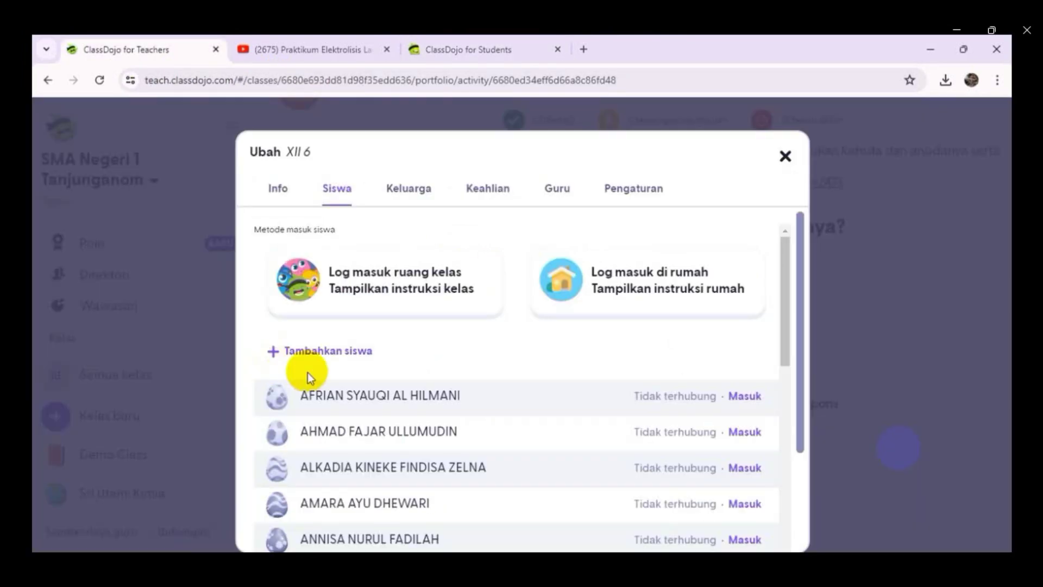
{"action": "left_click", "coordinate": [359, 280]}
{"action": "left_click", "coordinate": [525, 503]}
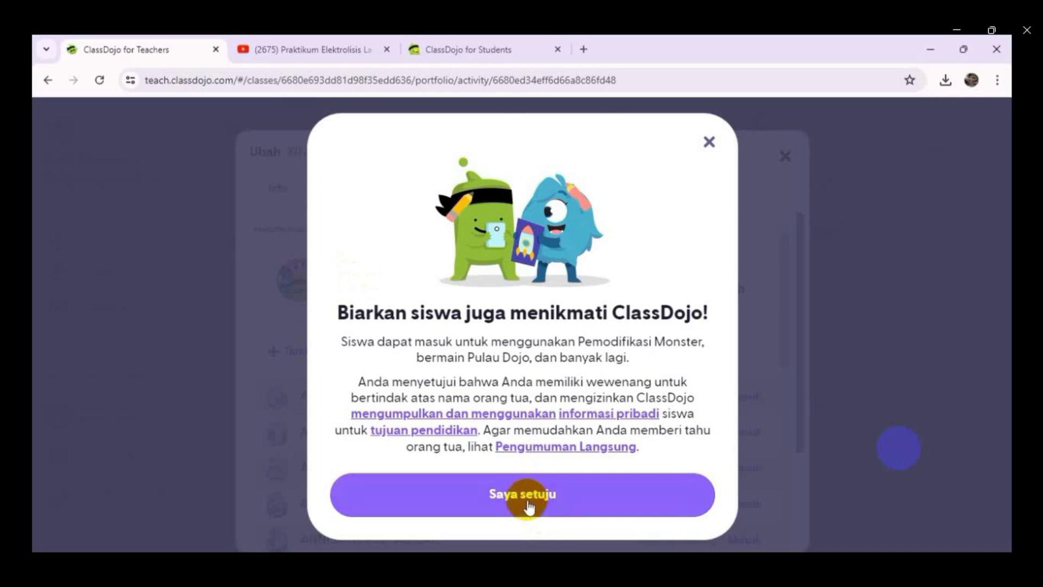
{"action": "left_click", "coordinate": [514, 500]}
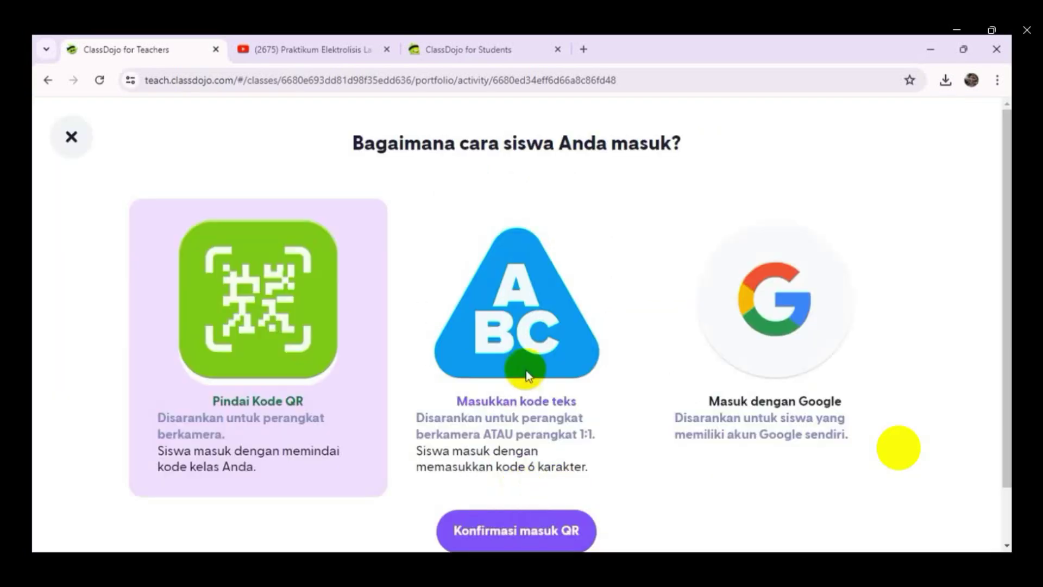
{"action": "scroll", "coordinate": [531, 526], "scroll_direction": "down", "scroll_amount": 1}
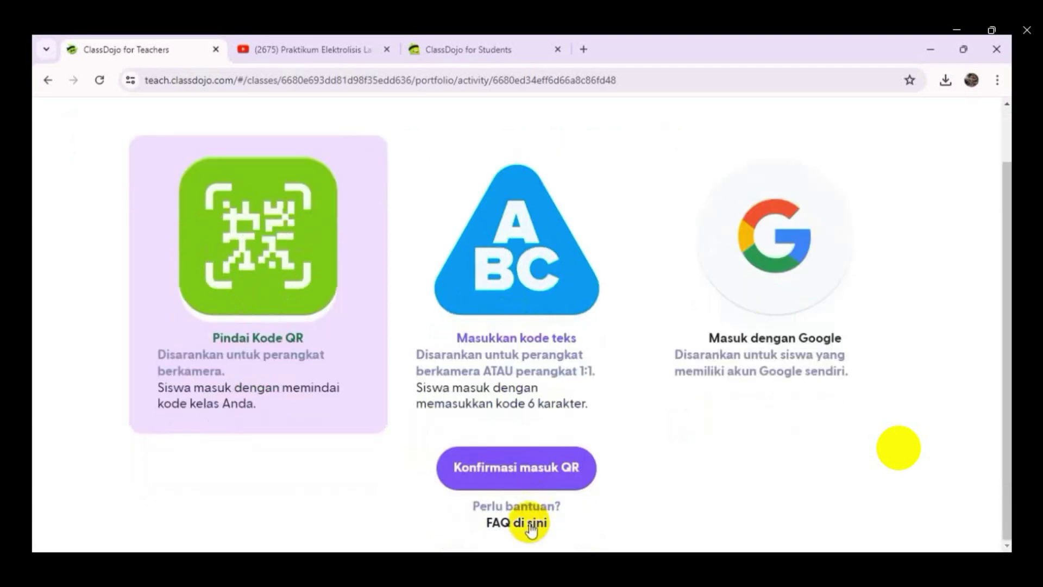
{"action": "left_click", "coordinate": [523, 265]}
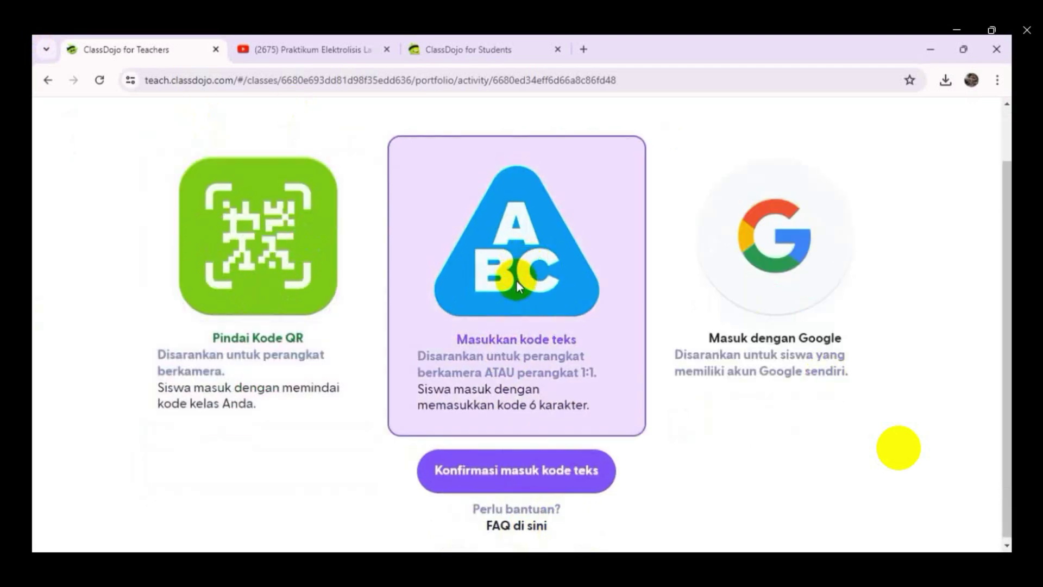
{"action": "left_click", "coordinate": [520, 471]}
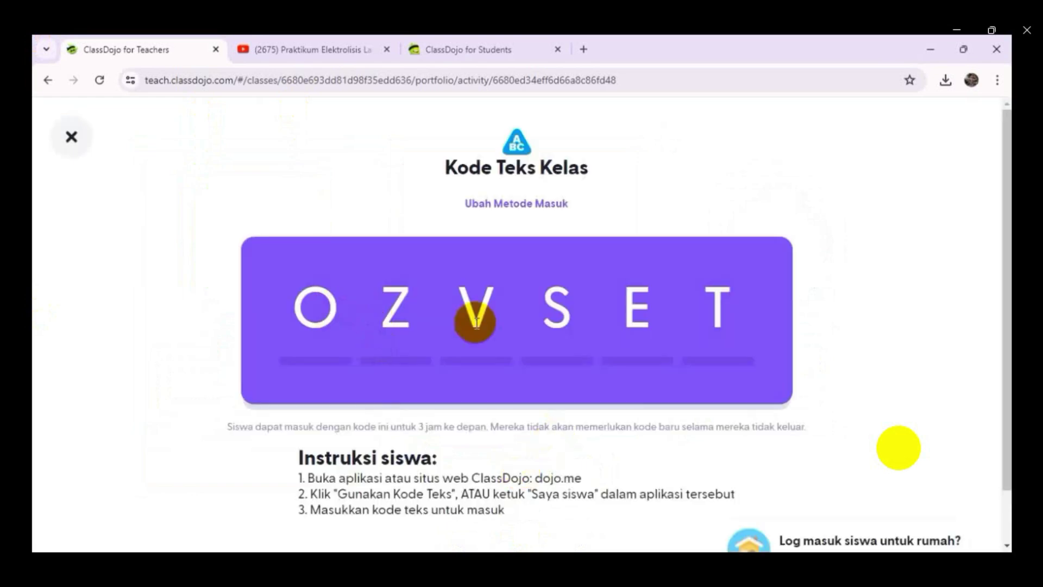
{"action": "scroll", "coordinate": [708, 357], "scroll_direction": "down", "scroll_amount": 1}
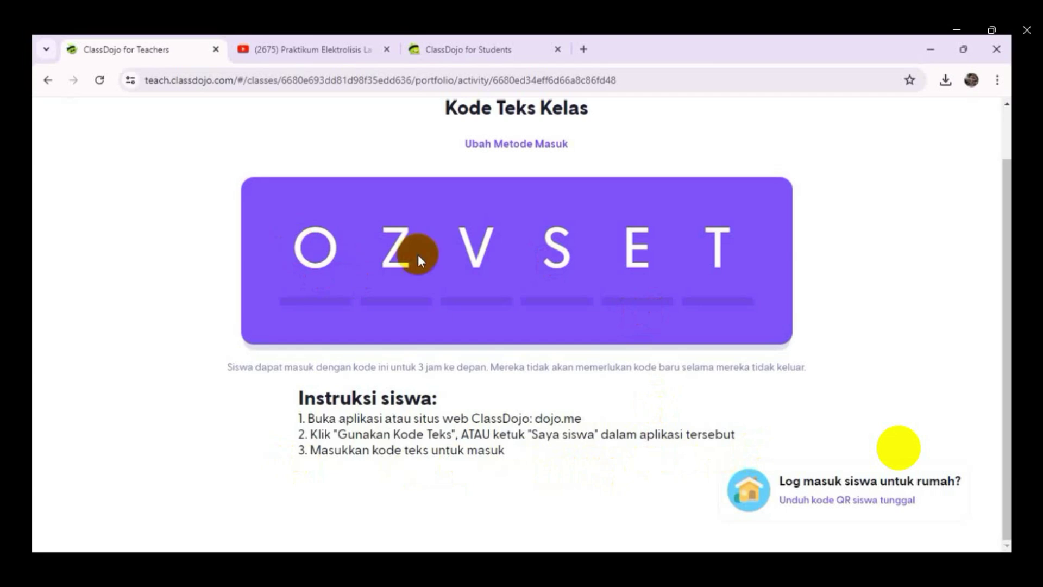
{"action": "left_click", "coordinate": [464, 48]}
{"action": "scroll", "coordinate": [532, 413], "scroll_direction": "down", "scroll_amount": 2}
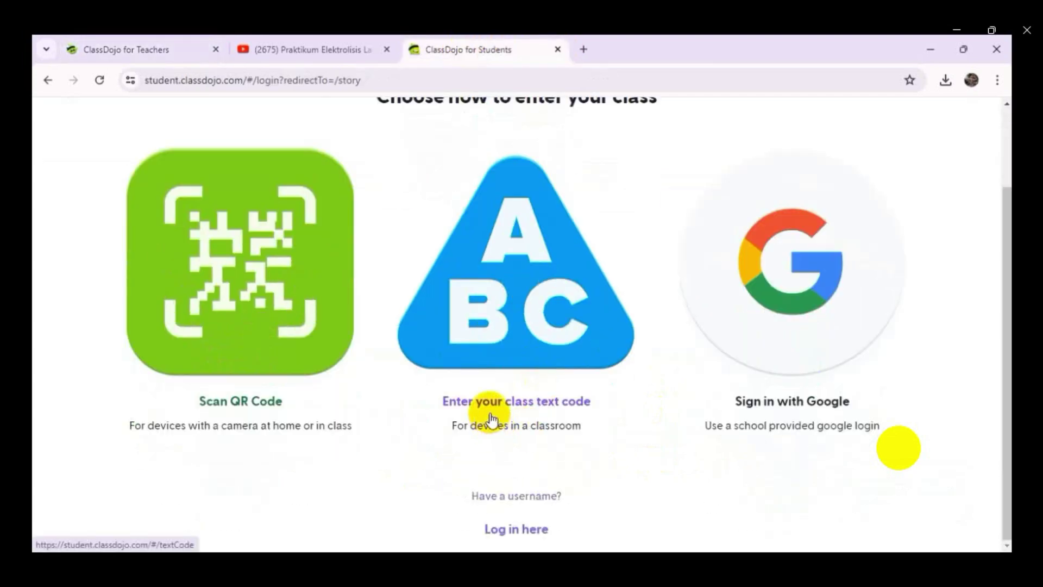
- Join the class on the student site with its six-letter text code and log in as the student
{"action": "left_click", "coordinate": [499, 387]}
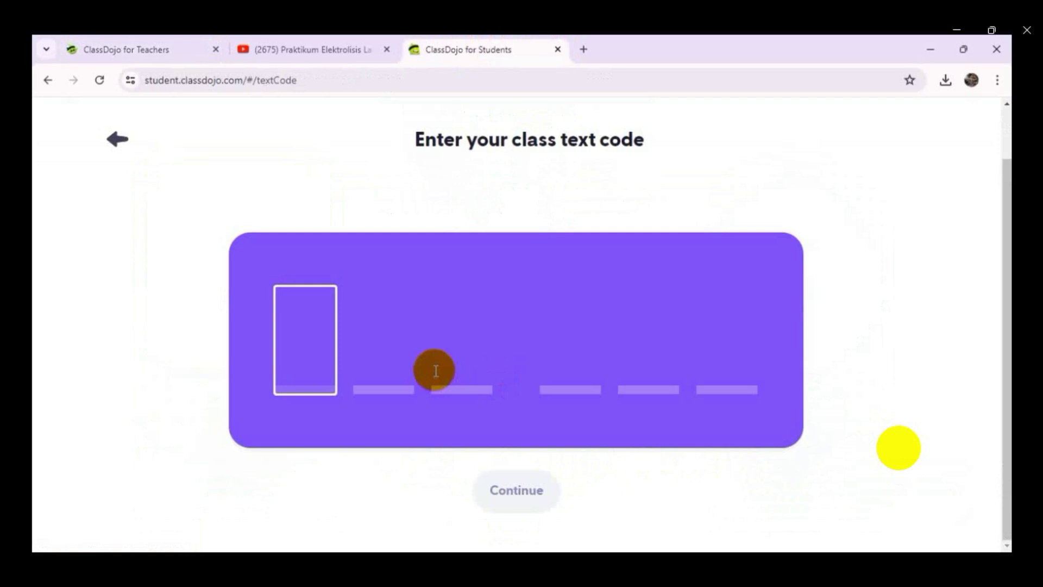
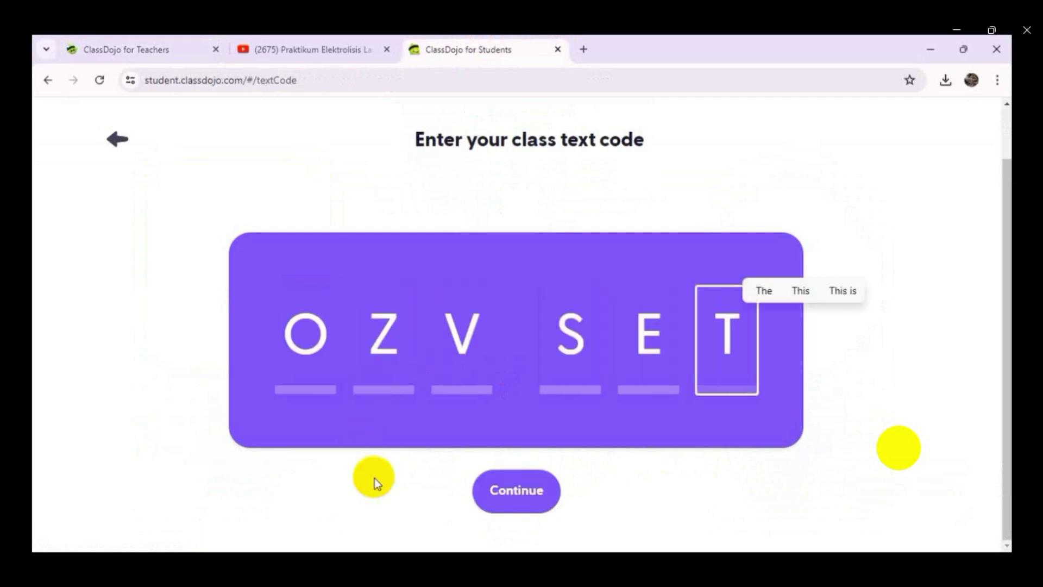
{"action": "left_click", "coordinate": [517, 501]}
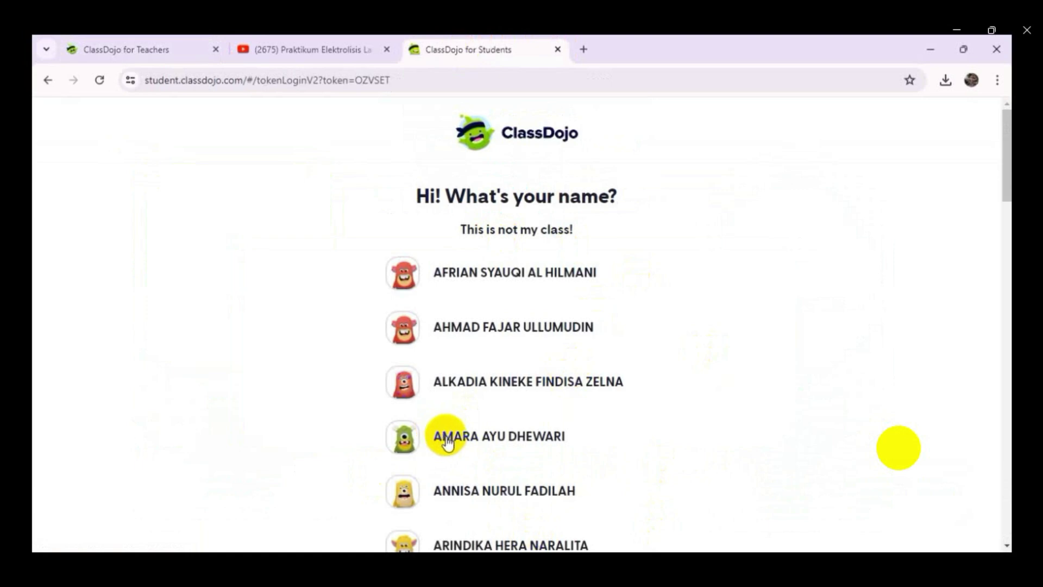
{"action": "left_click", "coordinate": [462, 438]}
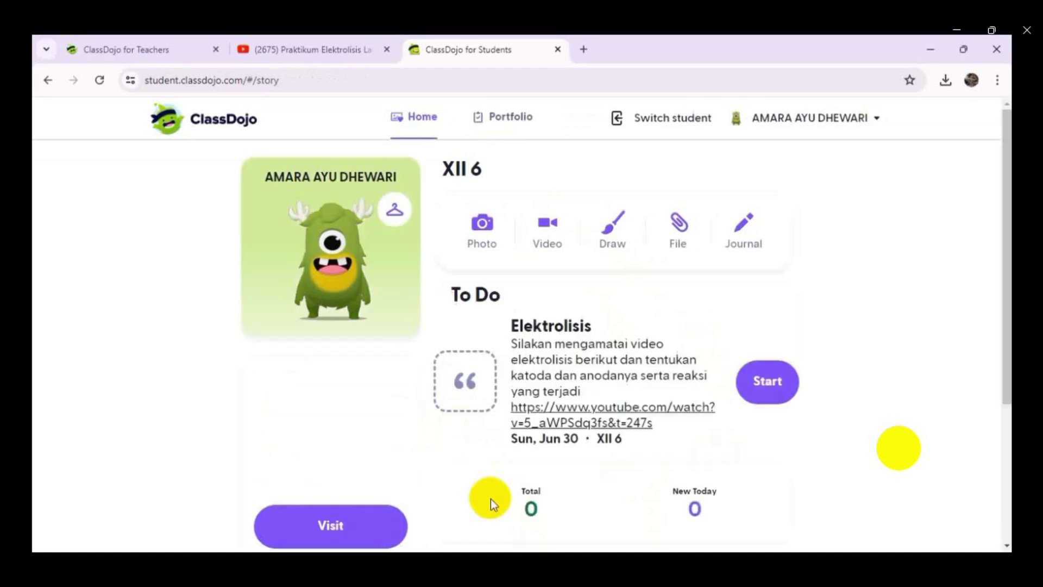
- Start the Elektrolisis activity and watch part of the linked electrolysis video
{"action": "left_click", "coordinate": [763, 380]}
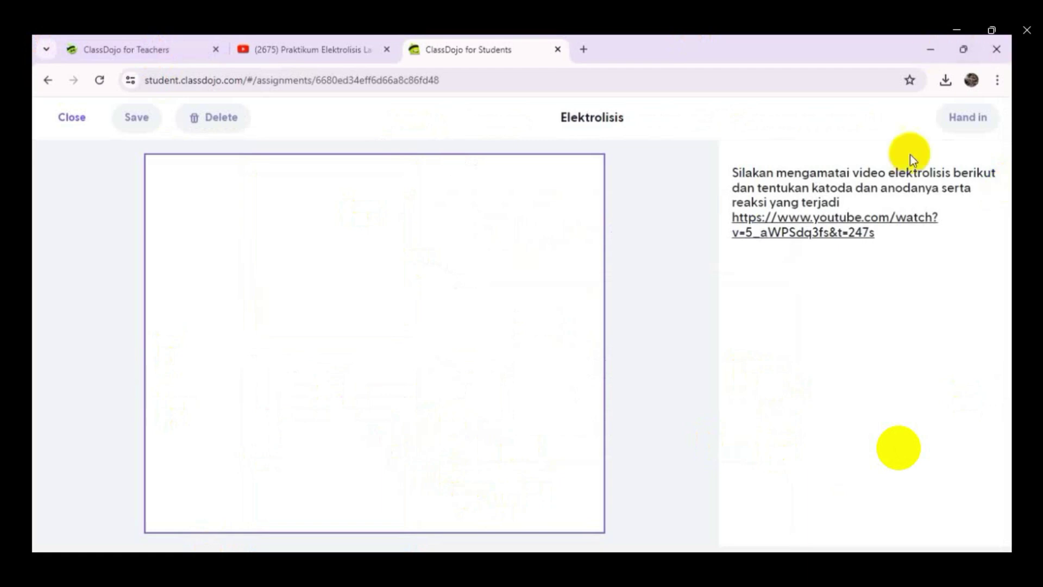
{"action": "left_click", "coordinate": [797, 225]}
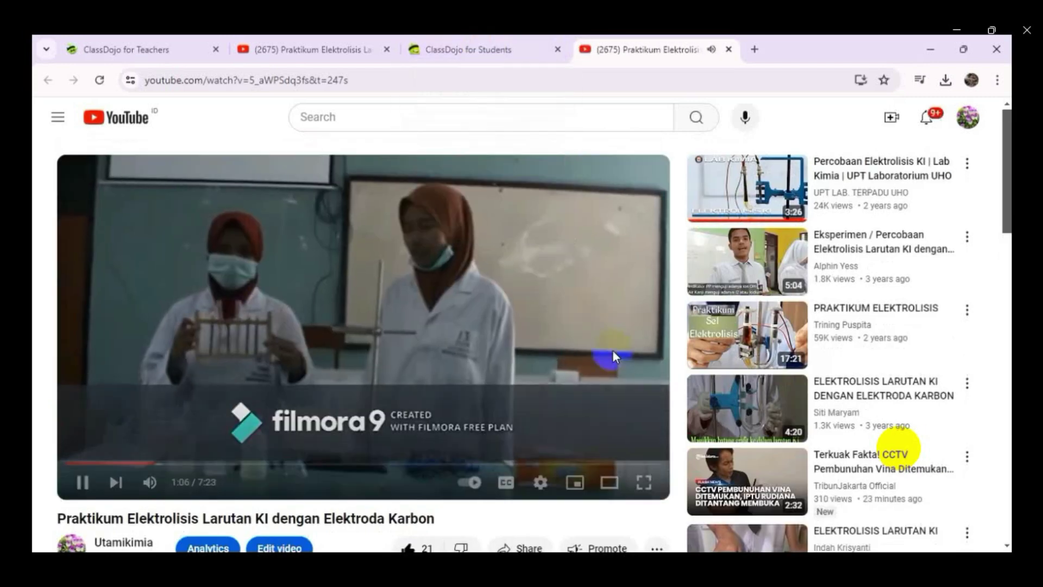
{"action": "left_click", "coordinate": [159, 464]}
{"action": "key", "text": "ctrl+w"}
- Paste the answer, put the Anoda line on its own line, change 'negatif' to 'positif', and save
{"action": "left_click", "coordinate": [360, 210]}
{"action": "type", "text": "Katoda(kutub negatif) berupa karbon(C)Anoda(kutub negatif) berupa karbon(C)"}
{"action": "left_click", "coordinate": [274, 216]}
{"action": "key", "text": "Return"}
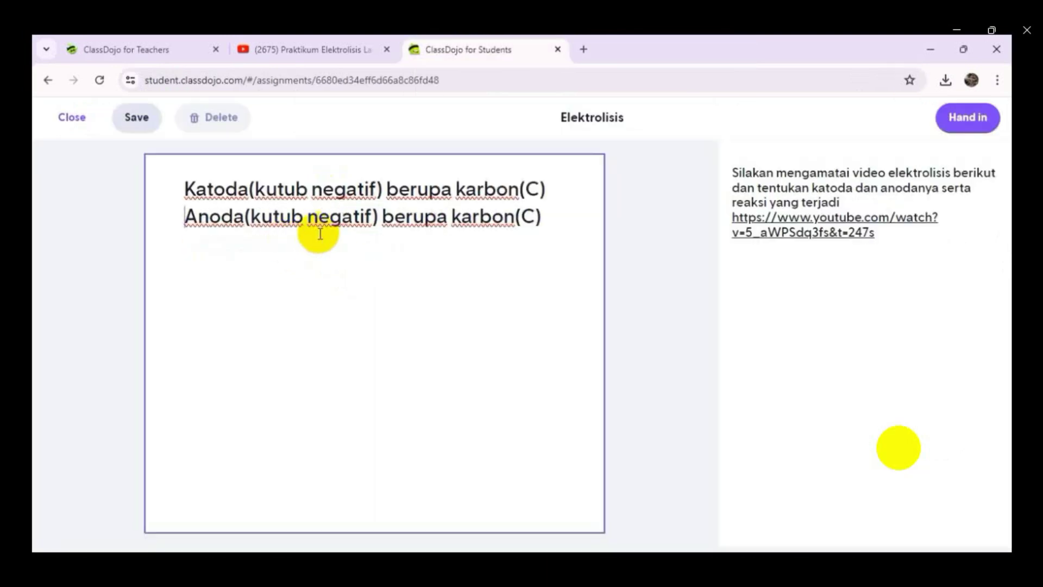
{"action": "left_click_drag", "start_coordinate": [307, 216], "coordinate": [348, 217]}
{"action": "type", "text": "posi"}
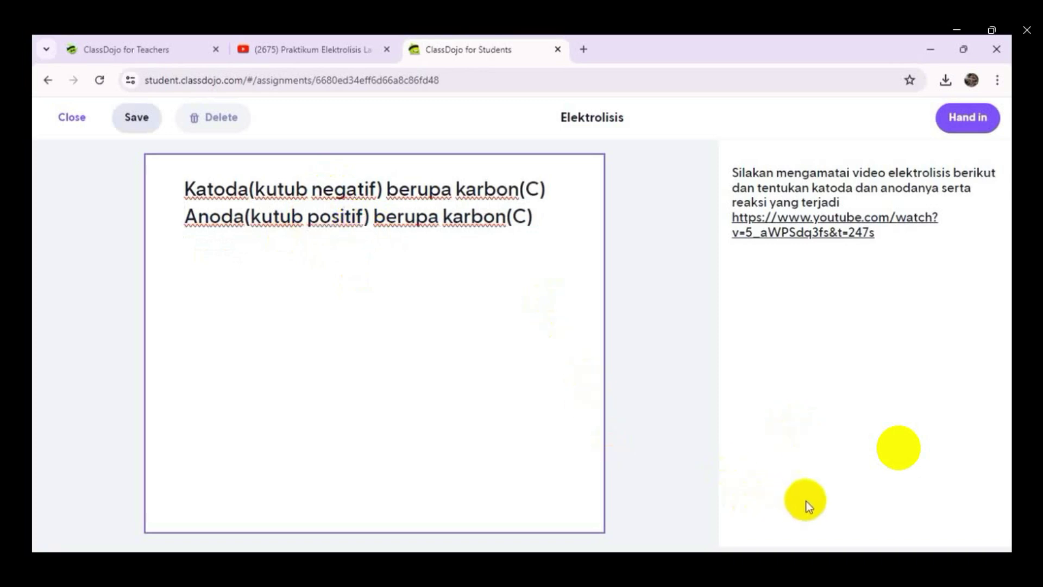
{"action": "left_click", "coordinate": [131, 136]}
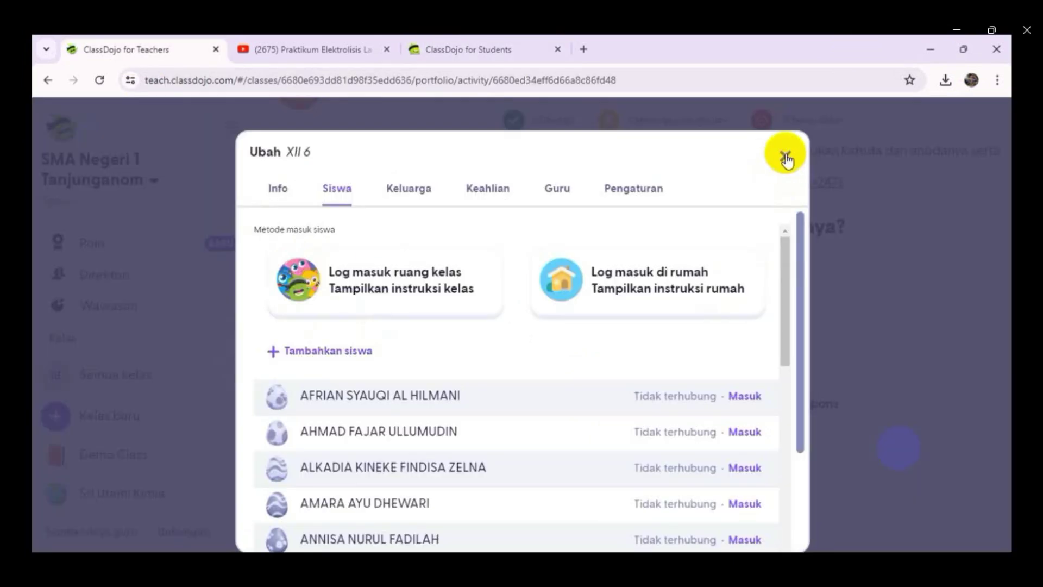
{"action": "left_click", "coordinate": [786, 160]}
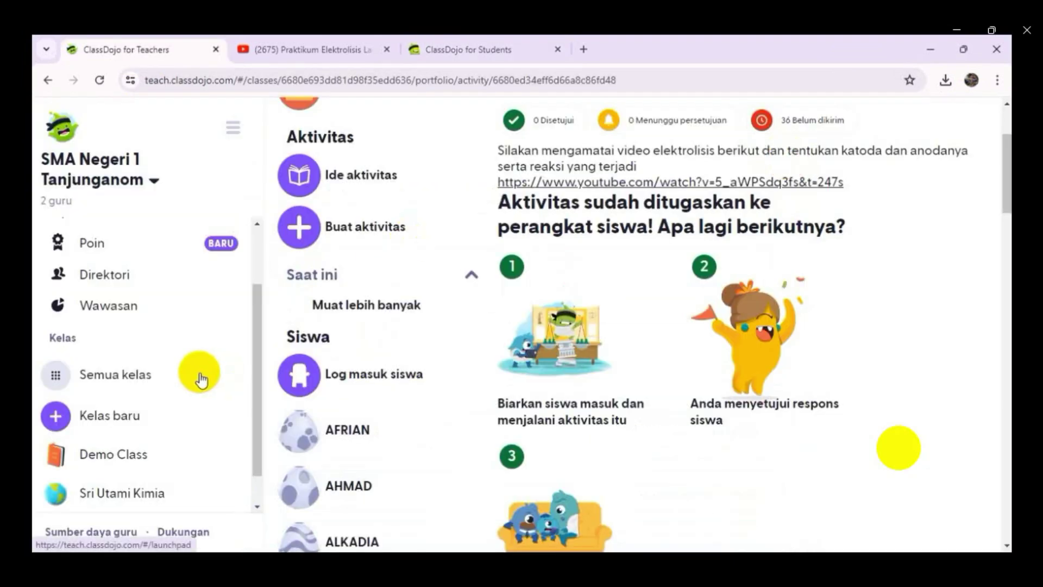
- Approve and like the student's Elektrolisis draft response from their portfolio
{"action": "scroll", "coordinate": [200, 374], "scroll_direction": "down", "scroll_amount": 8}
{"action": "left_click", "coordinate": [347, 173]}
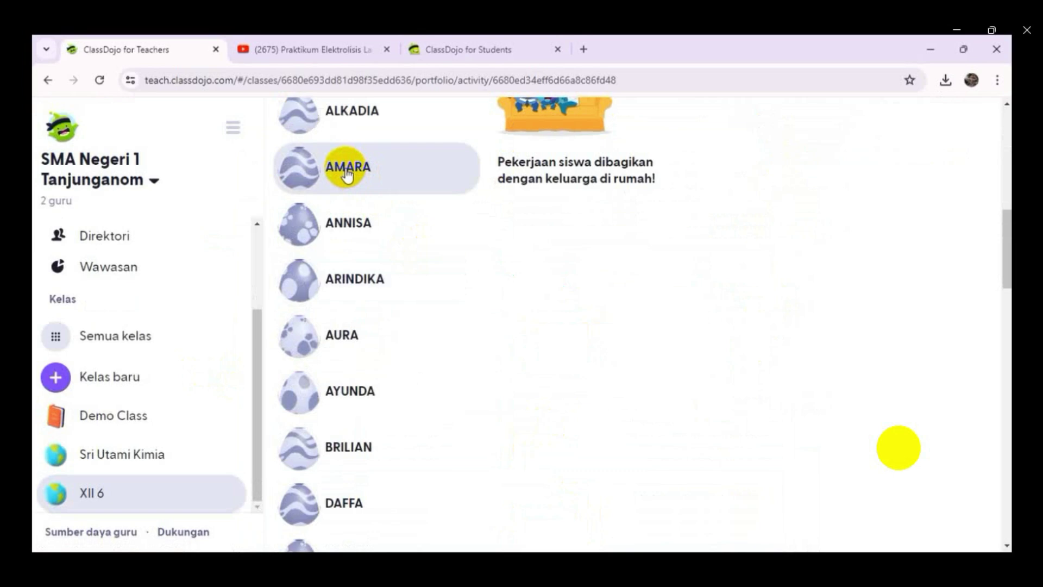
{"action": "scroll", "coordinate": [711, 448], "scroll_direction": "up", "scroll_amount": 10}
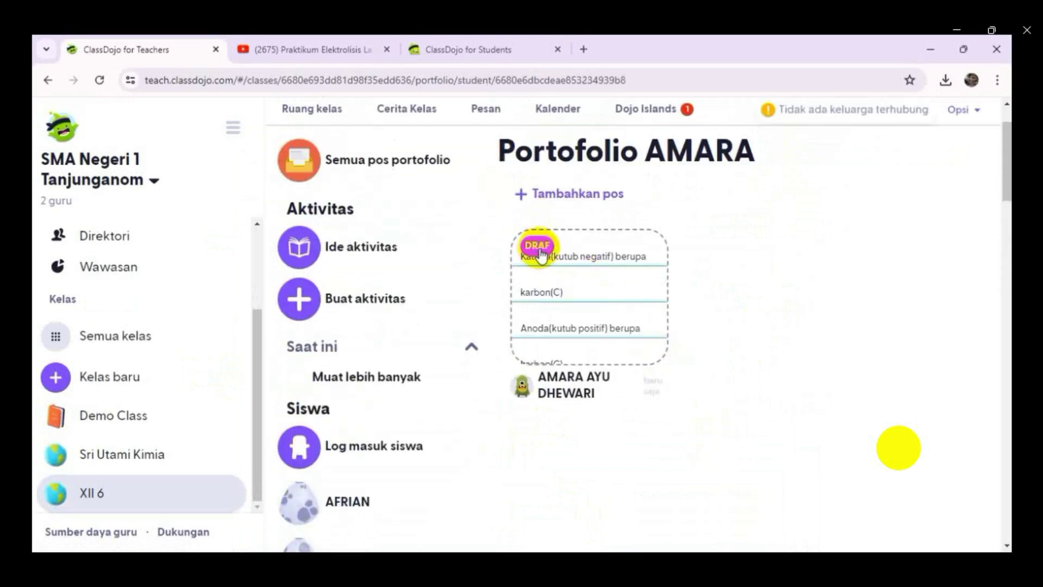
{"action": "left_click", "coordinate": [538, 247]}
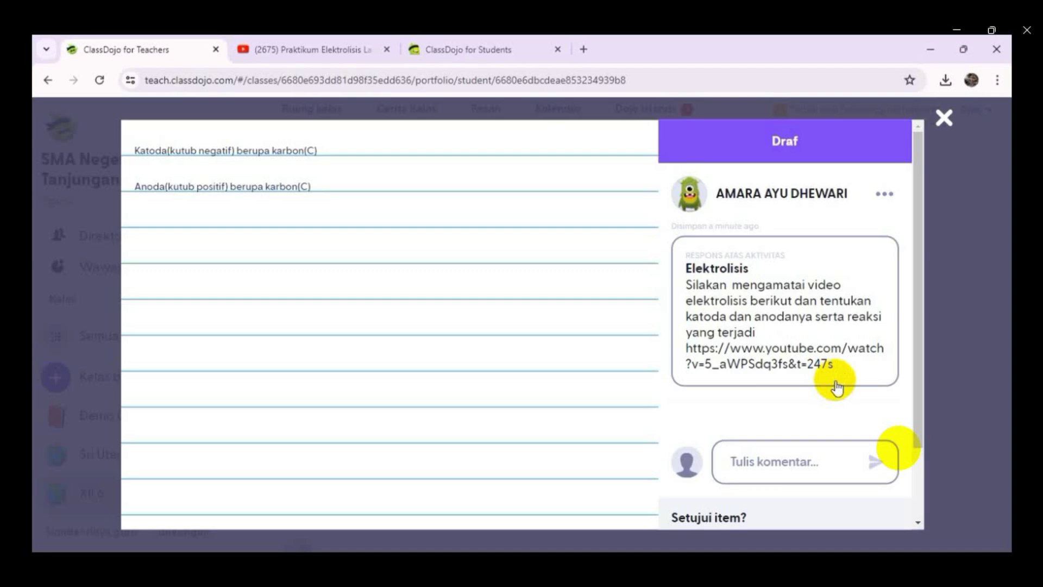
{"action": "scroll", "coordinate": [891, 424], "scroll_direction": "down", "scroll_amount": 2}
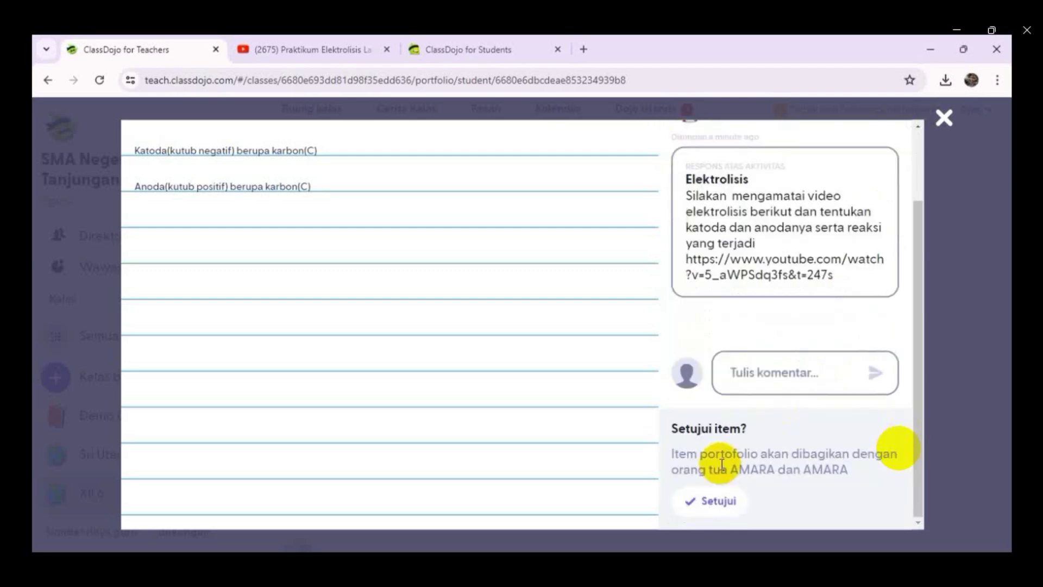
{"action": "left_click", "coordinate": [721, 508]}
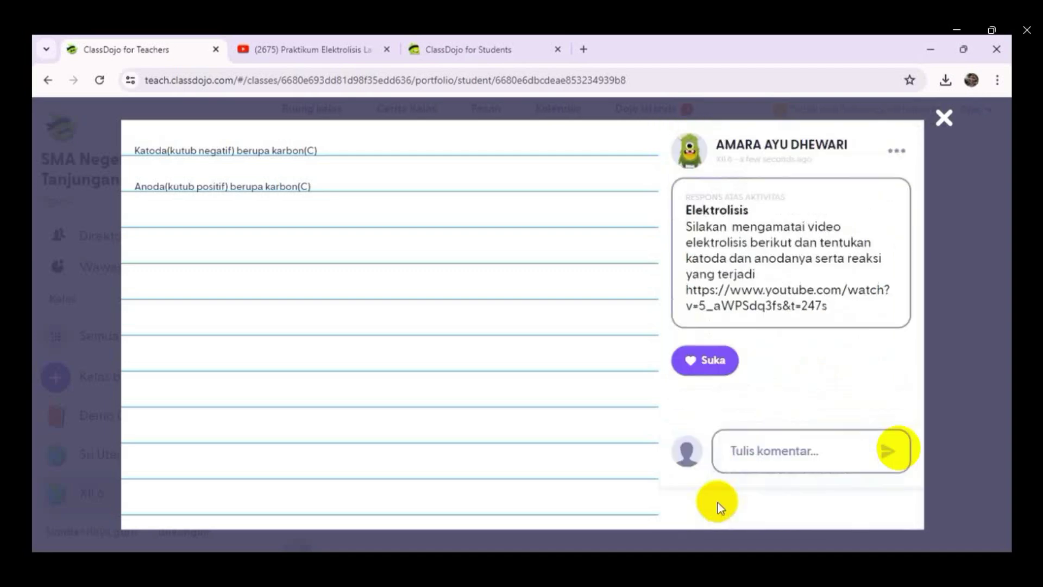
{"action": "left_click", "coordinate": [687, 372]}
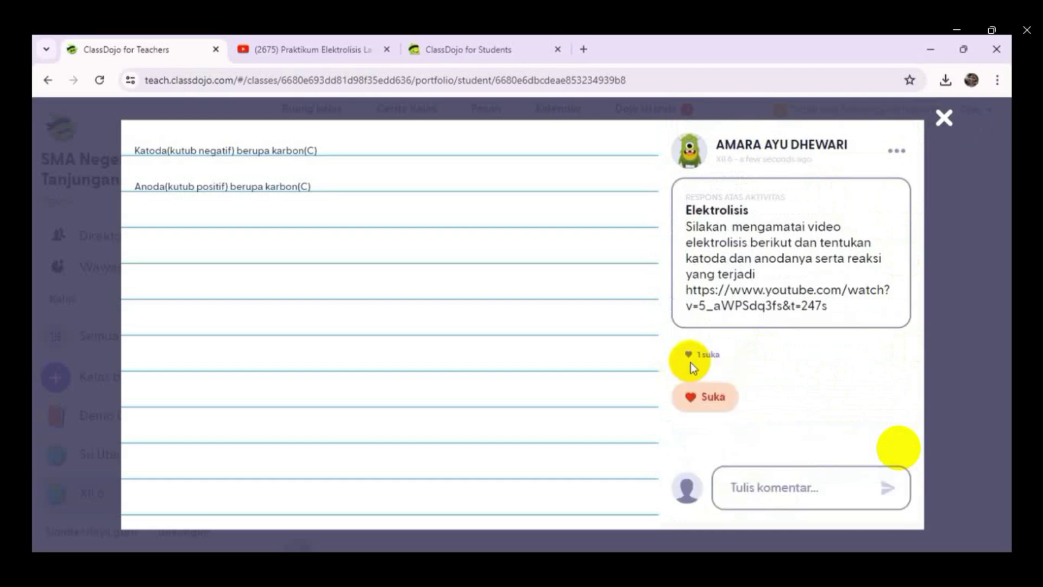
{"action": "left_click", "coordinate": [944, 118]}
- Archive class XII 6 from the class options
{"action": "scroll", "coordinate": [740, 420], "scroll_direction": "down", "scroll_amount": 5}
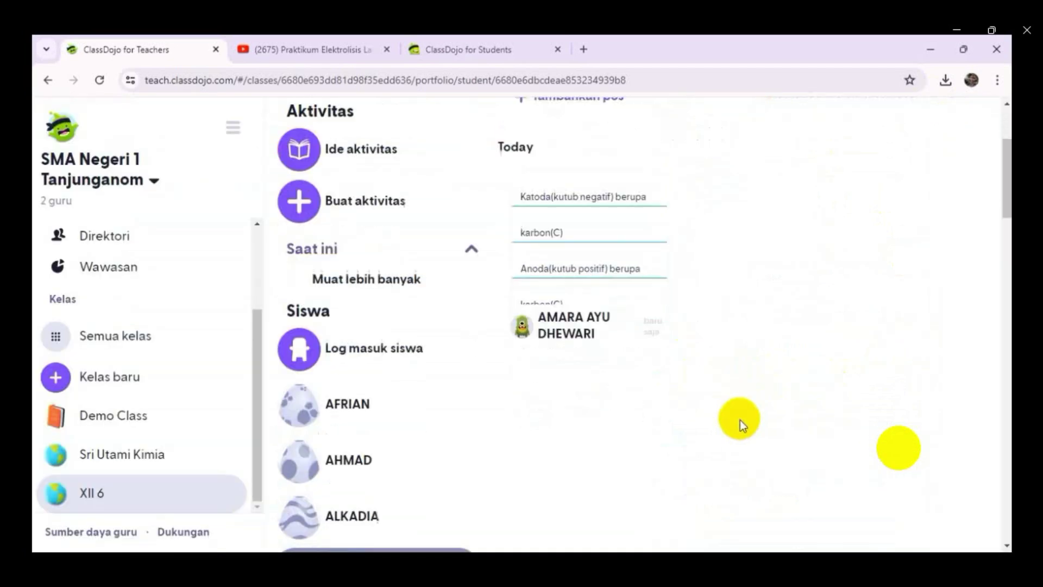
{"action": "scroll", "coordinate": [706, 416], "scroll_direction": "up", "scroll_amount": 5}
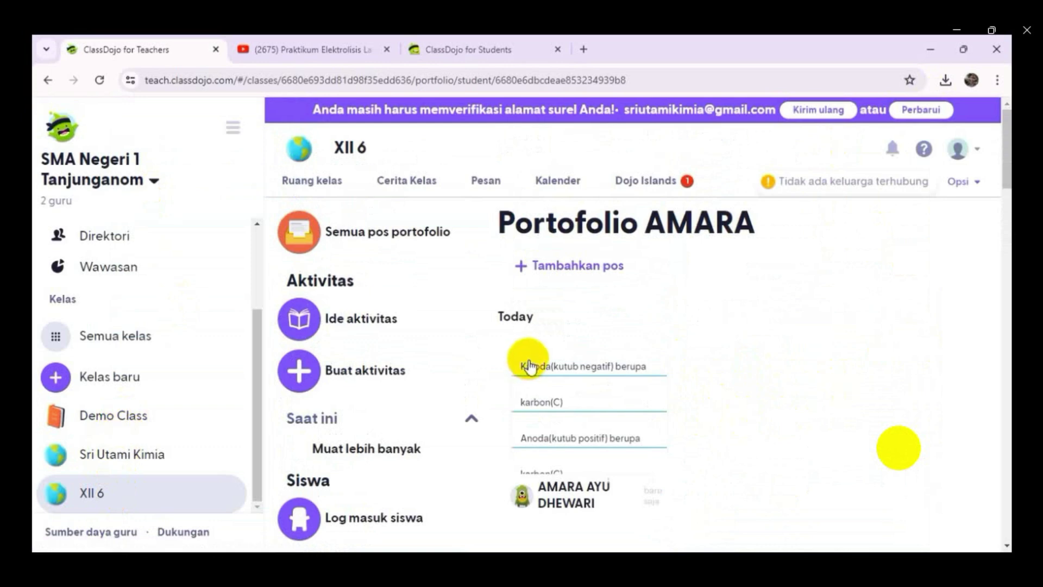
{"action": "left_click", "coordinate": [965, 181]}
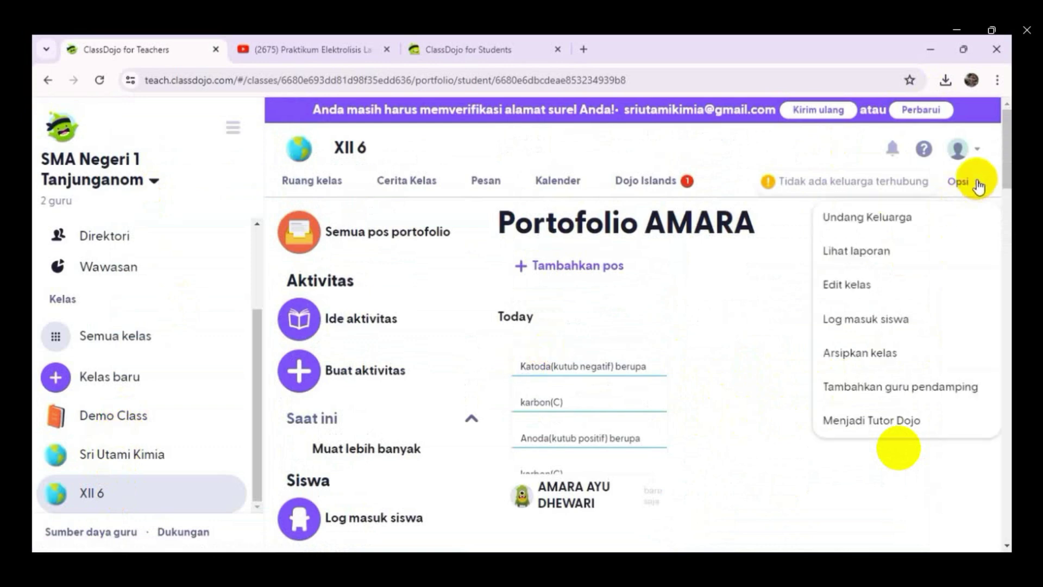
{"action": "left_click", "coordinate": [878, 358]}
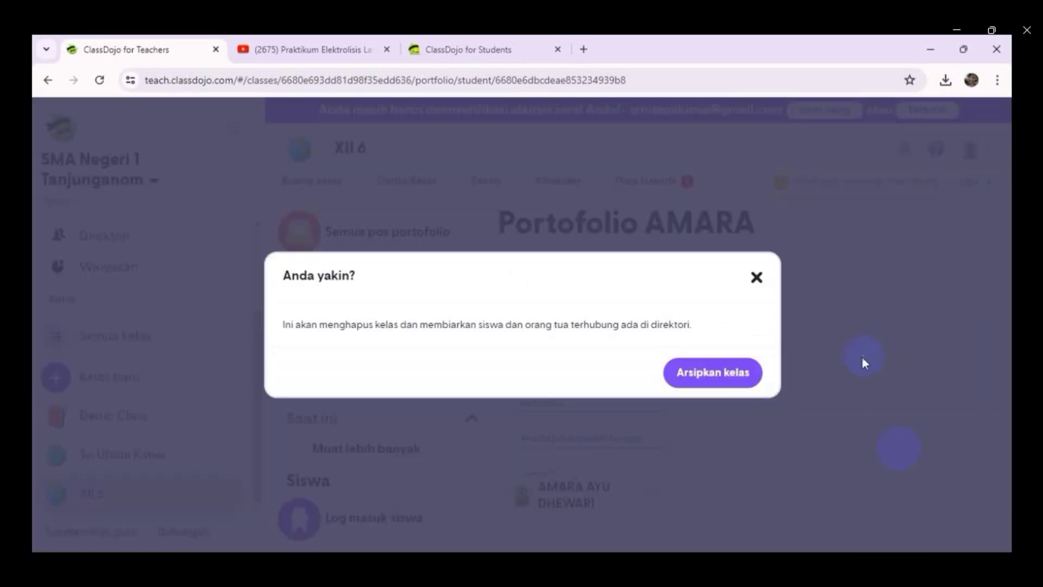
{"action": "left_click", "coordinate": [717, 376]}
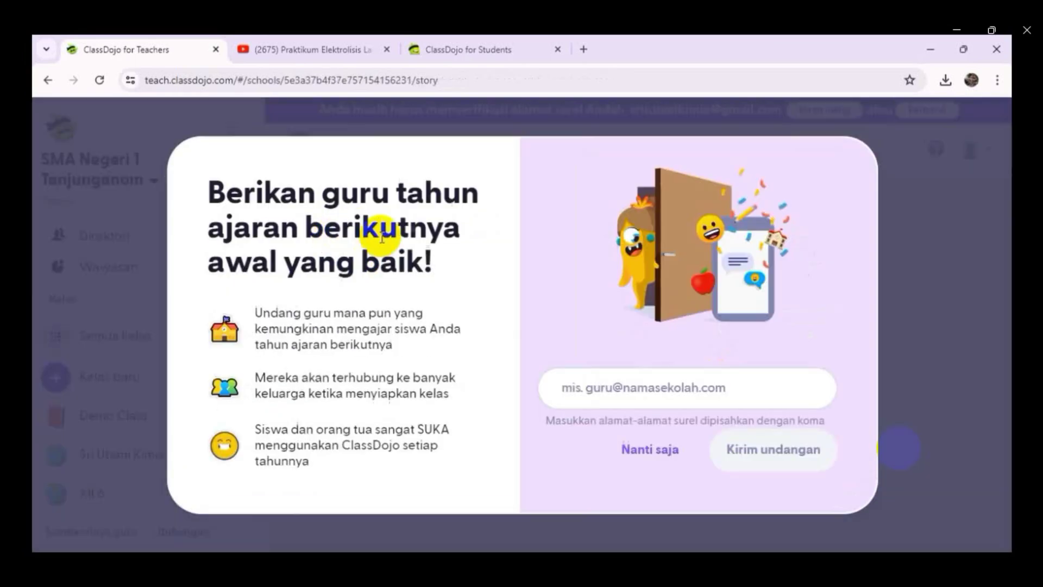